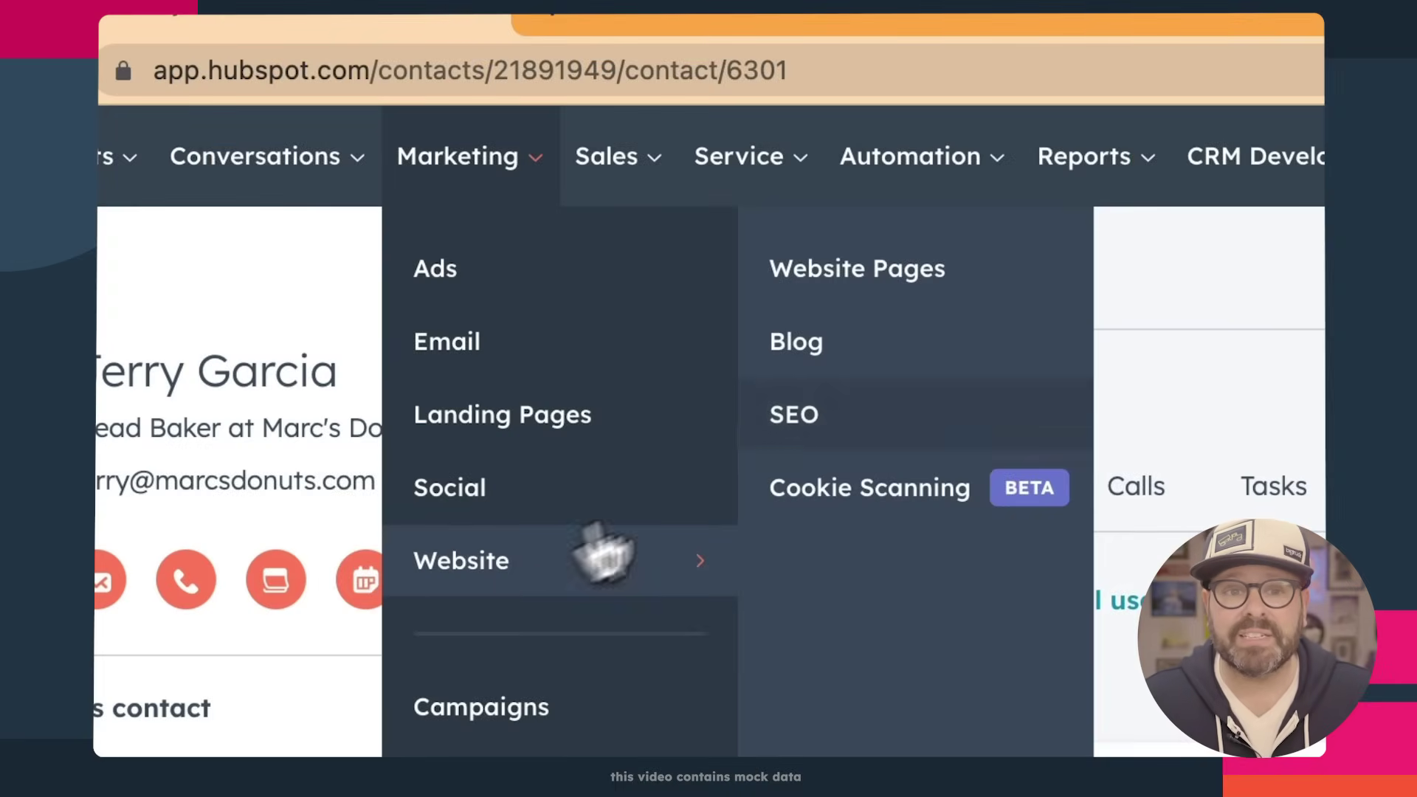
Create a new website page on marcsdonuts.com named "Marc's Donut Champions".
click(821, 269)
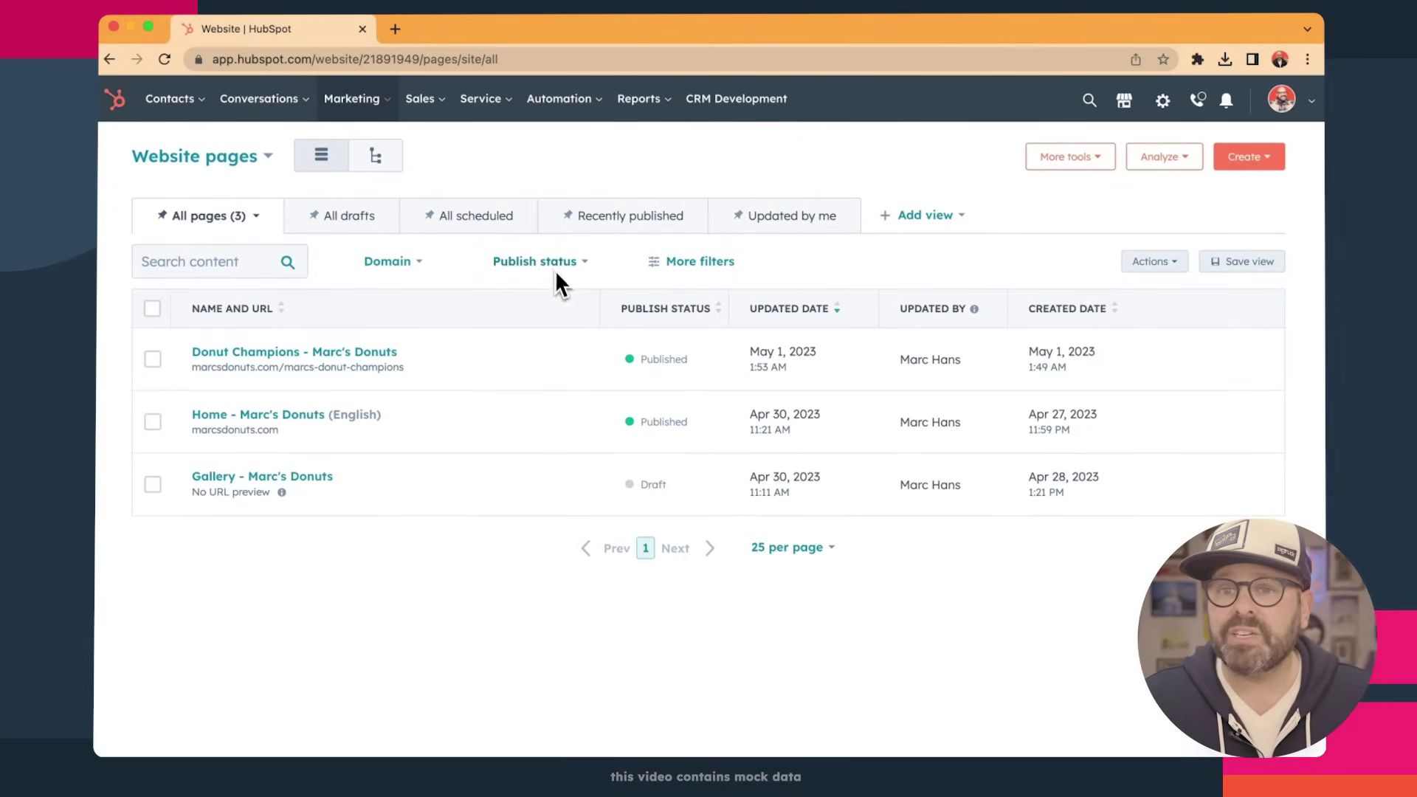
click(1250, 162)
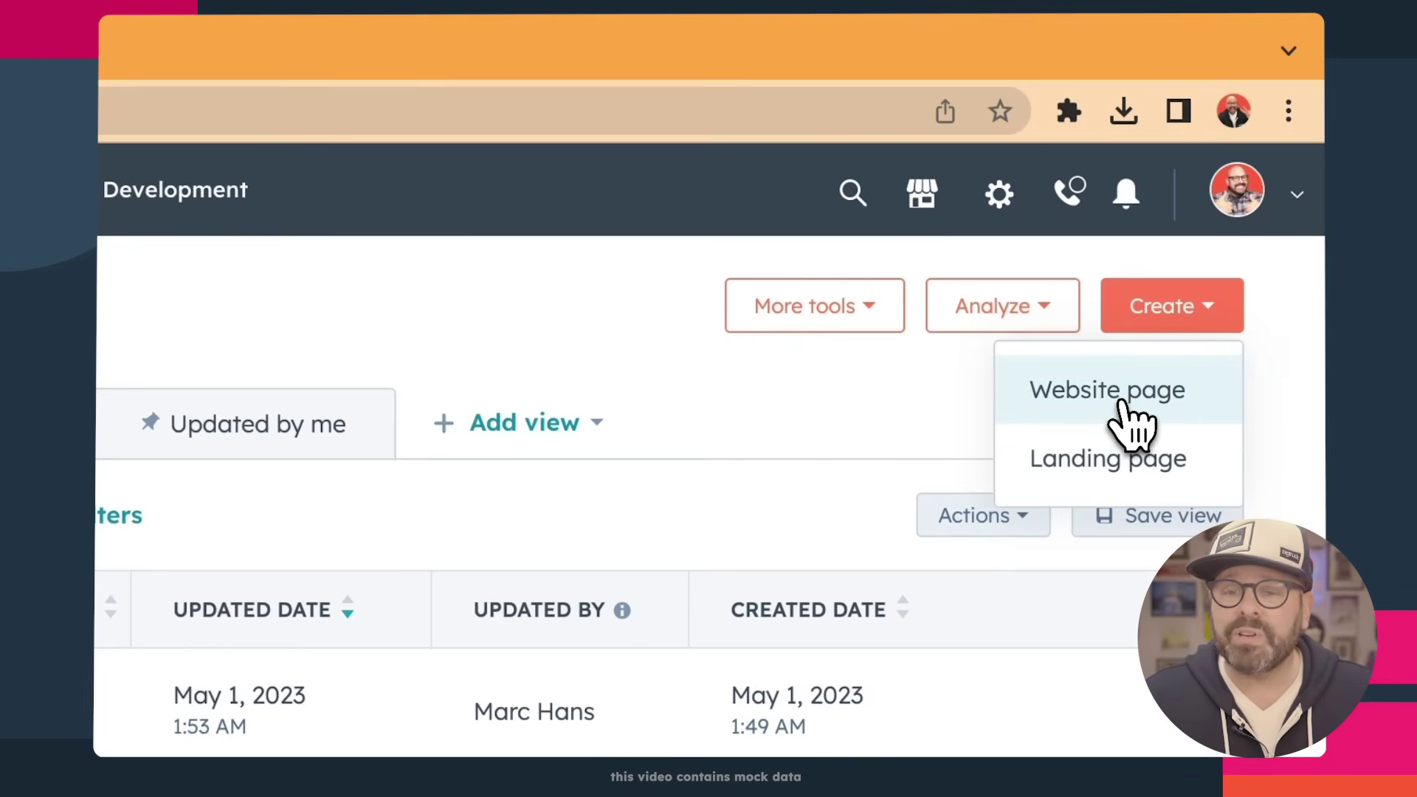
click(1127, 415)
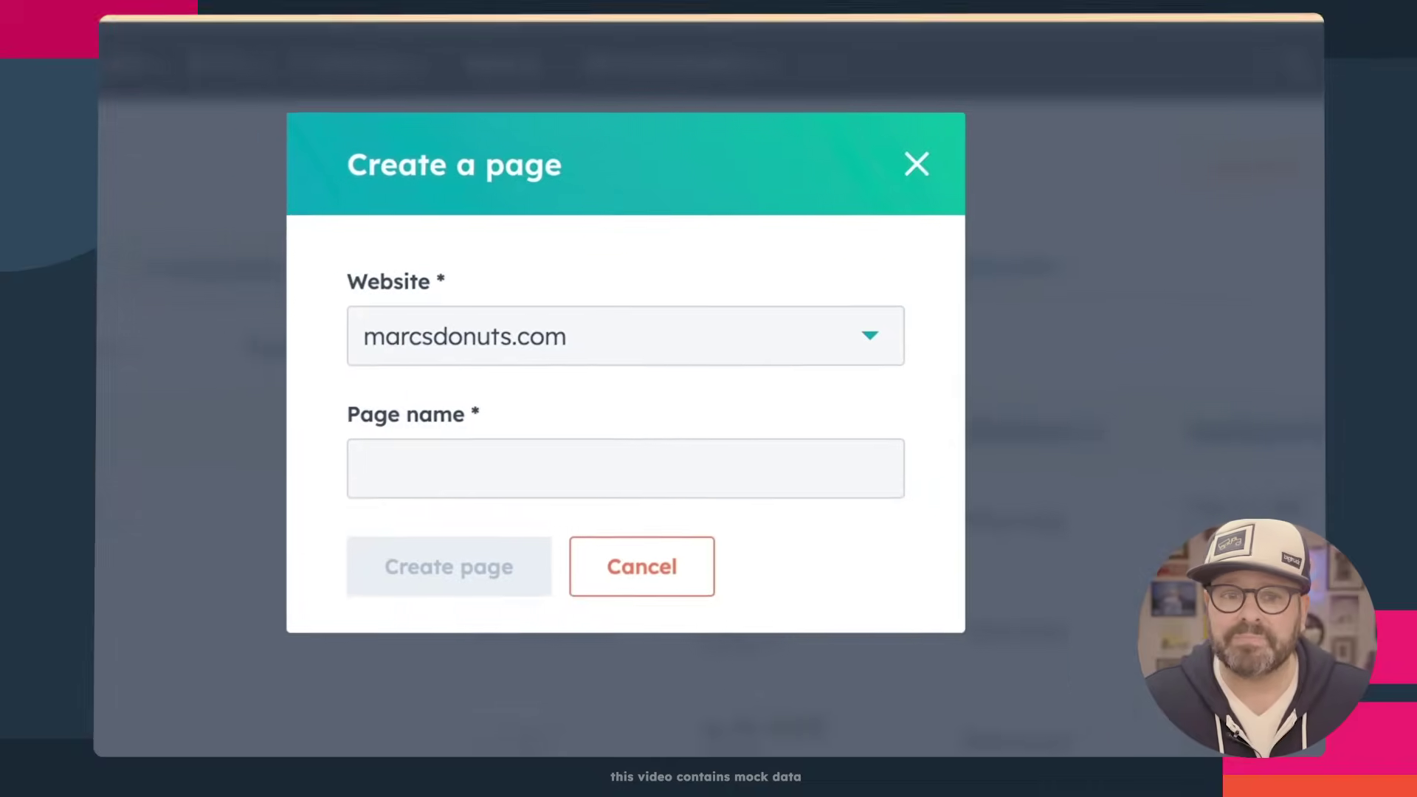
click(664, 454)
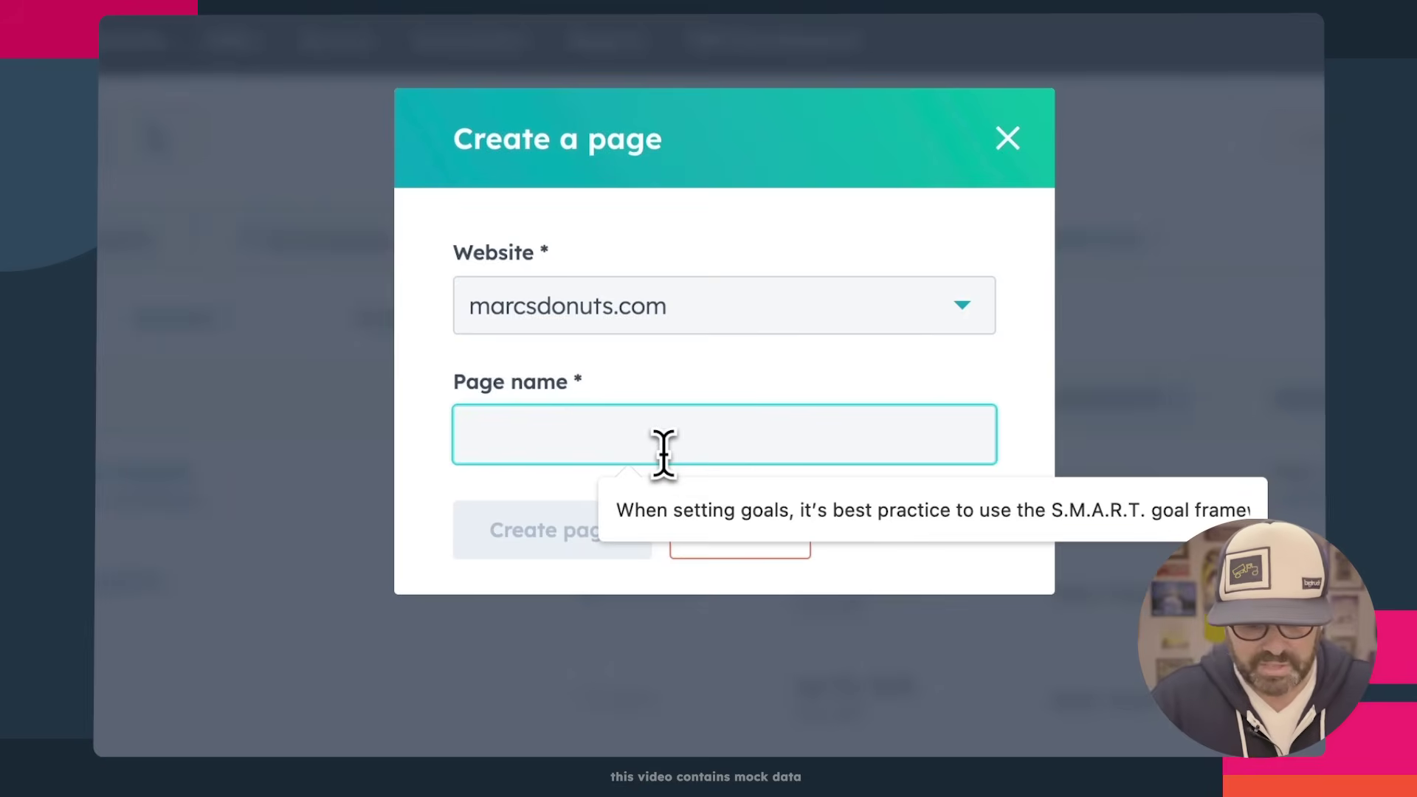
text(Marc’s Donut Champions)
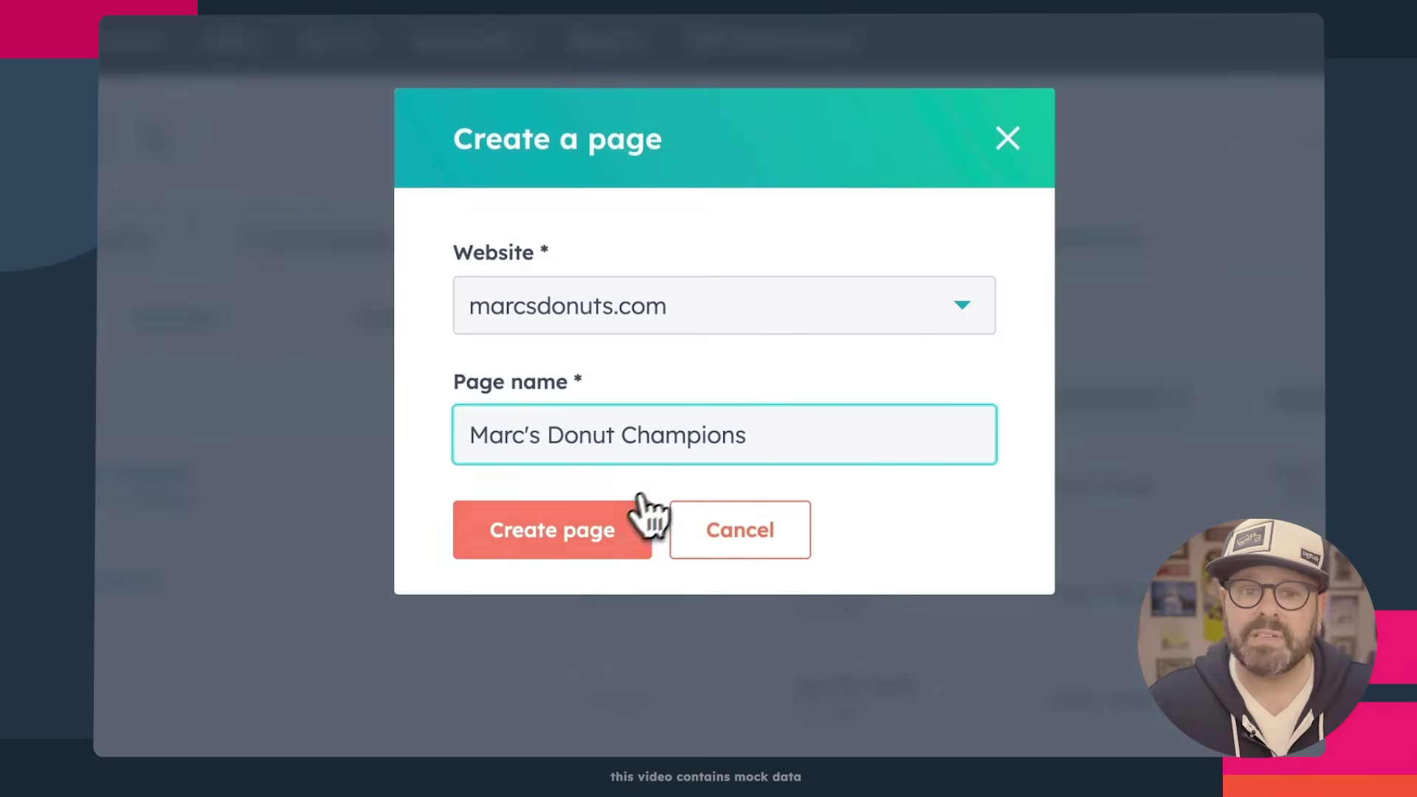
click(589, 545)
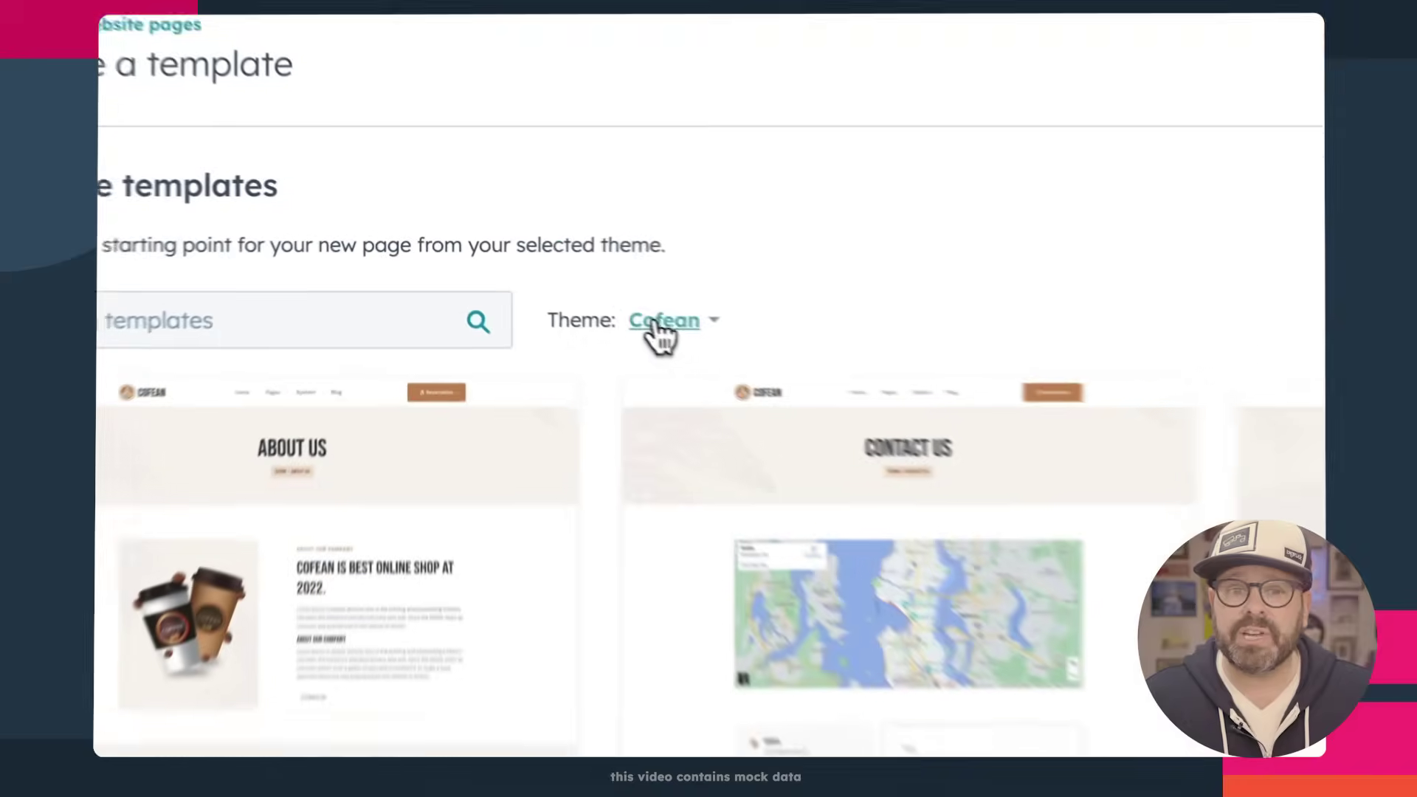
Go to the theme selection to change the Cofean theme and open the marketplace's theme catalogue.
click(563, 280)
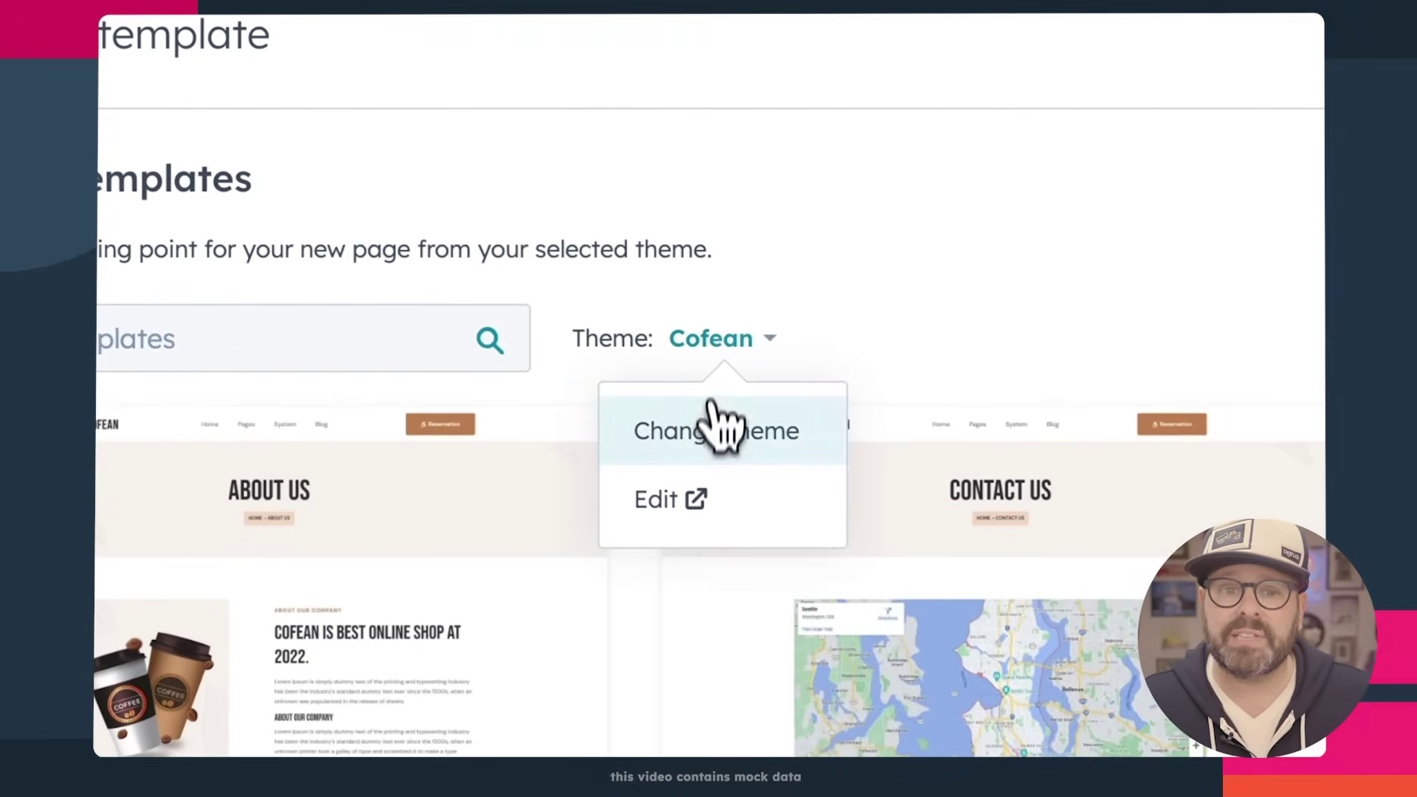
click(561, 328)
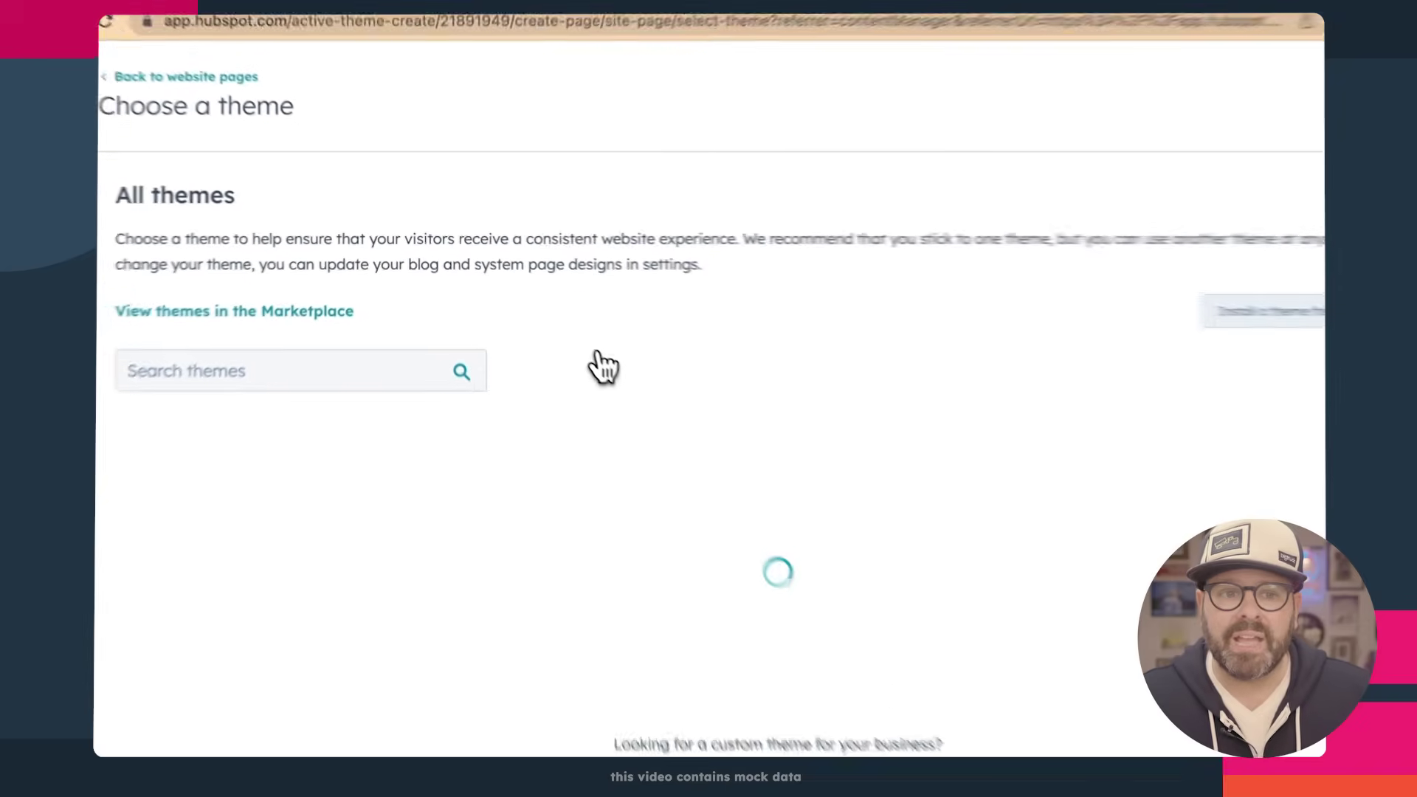
scroll(559, 472, down, 2)
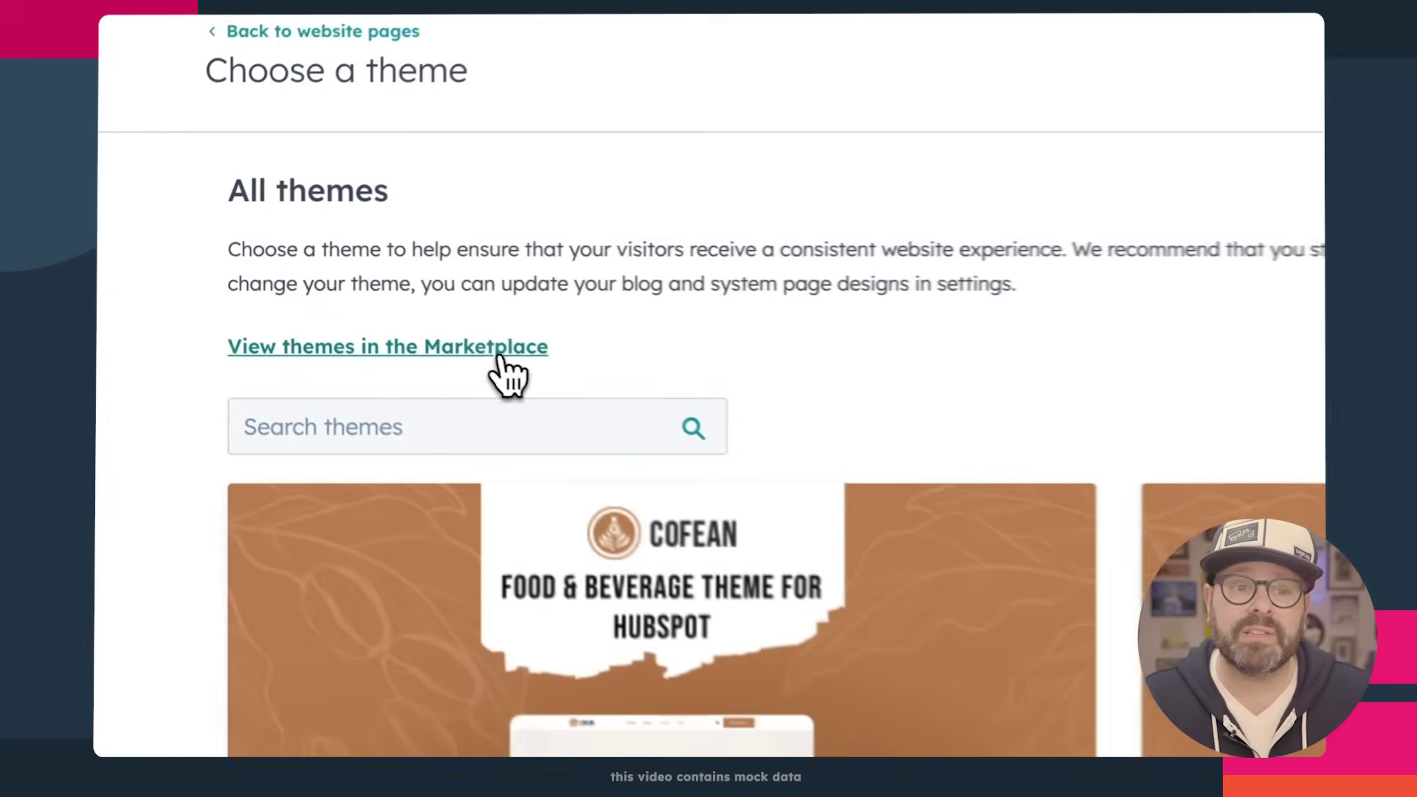
click(512, 351)
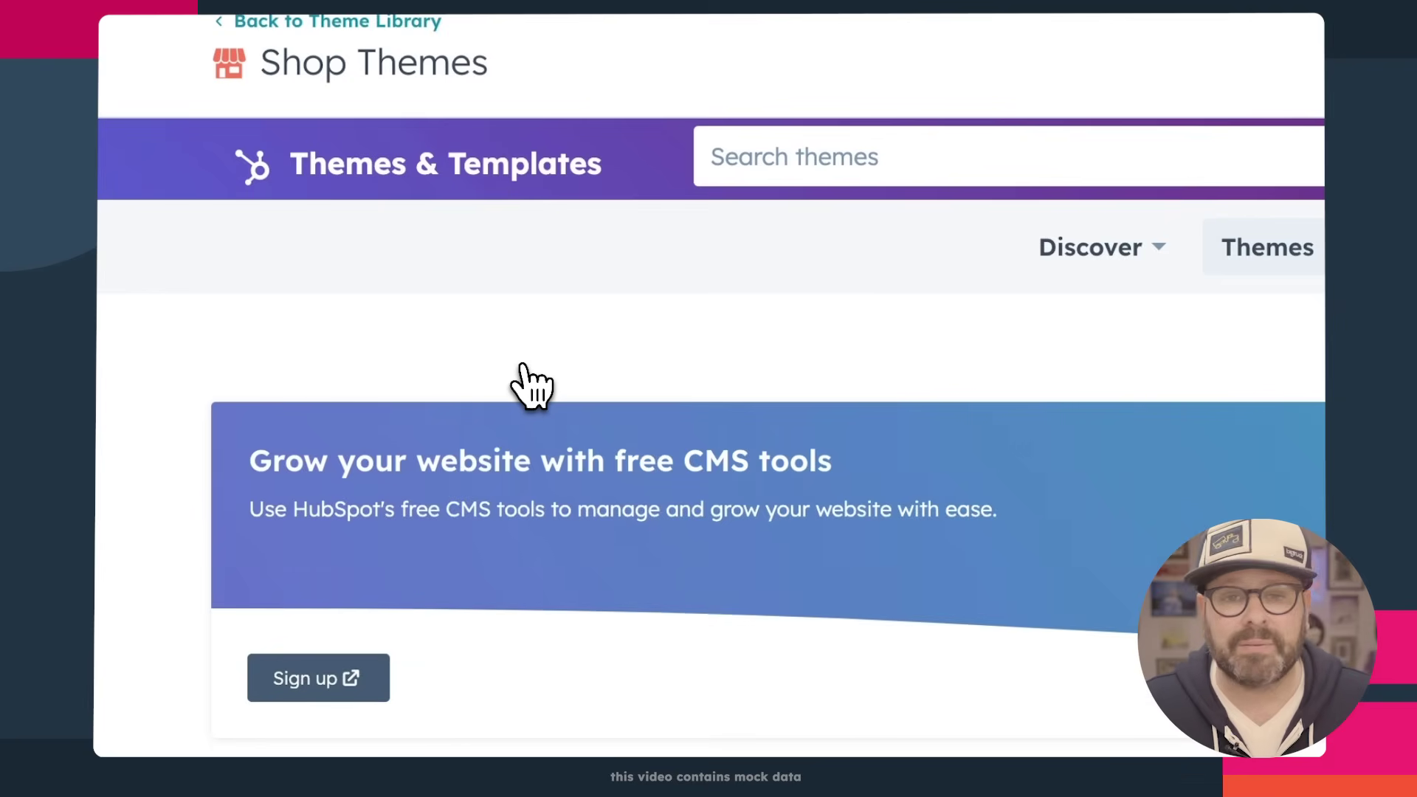
Look through the free website themes and search the marketplace for "coffee" using the recent search.
scroll(360, 320, down, 2)
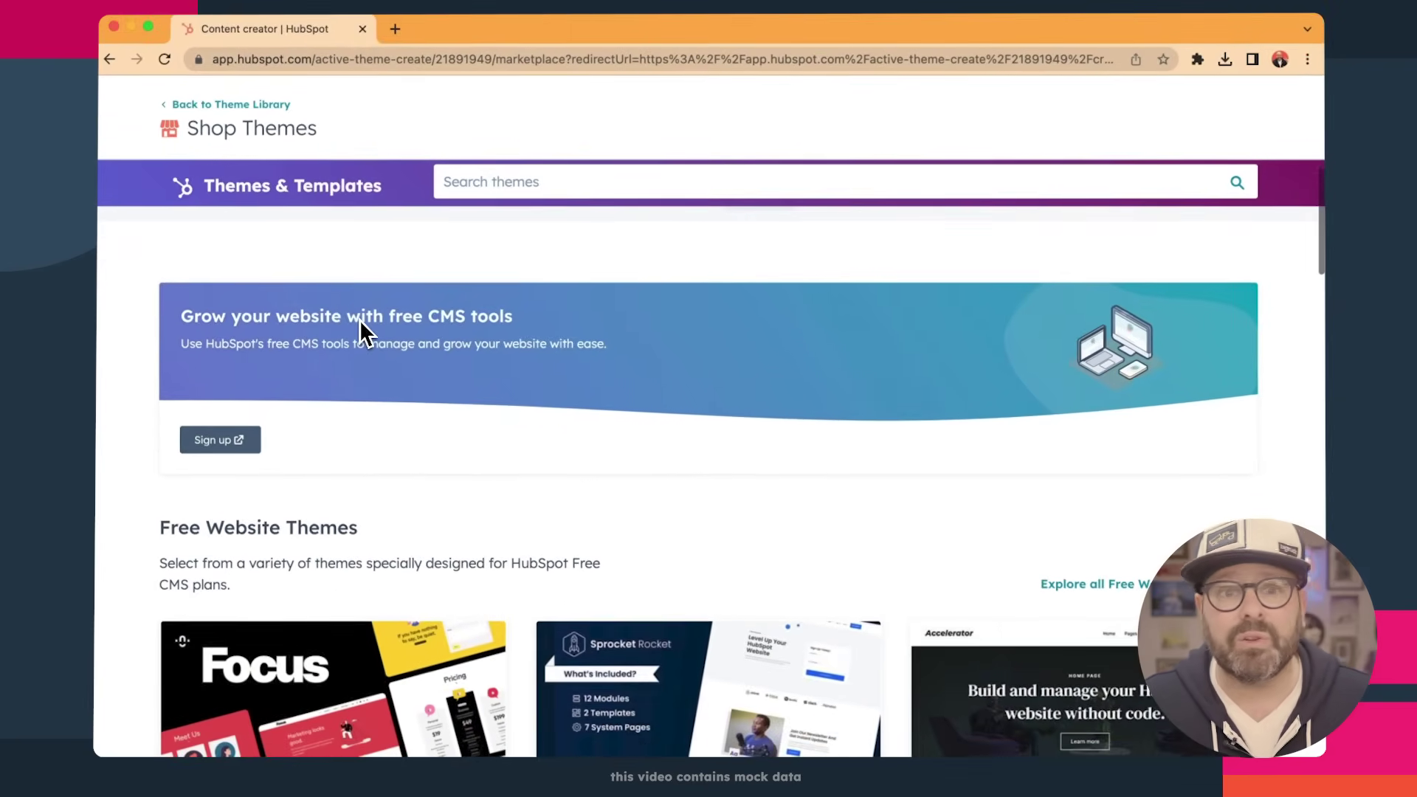
scroll(361, 321, down, 3)
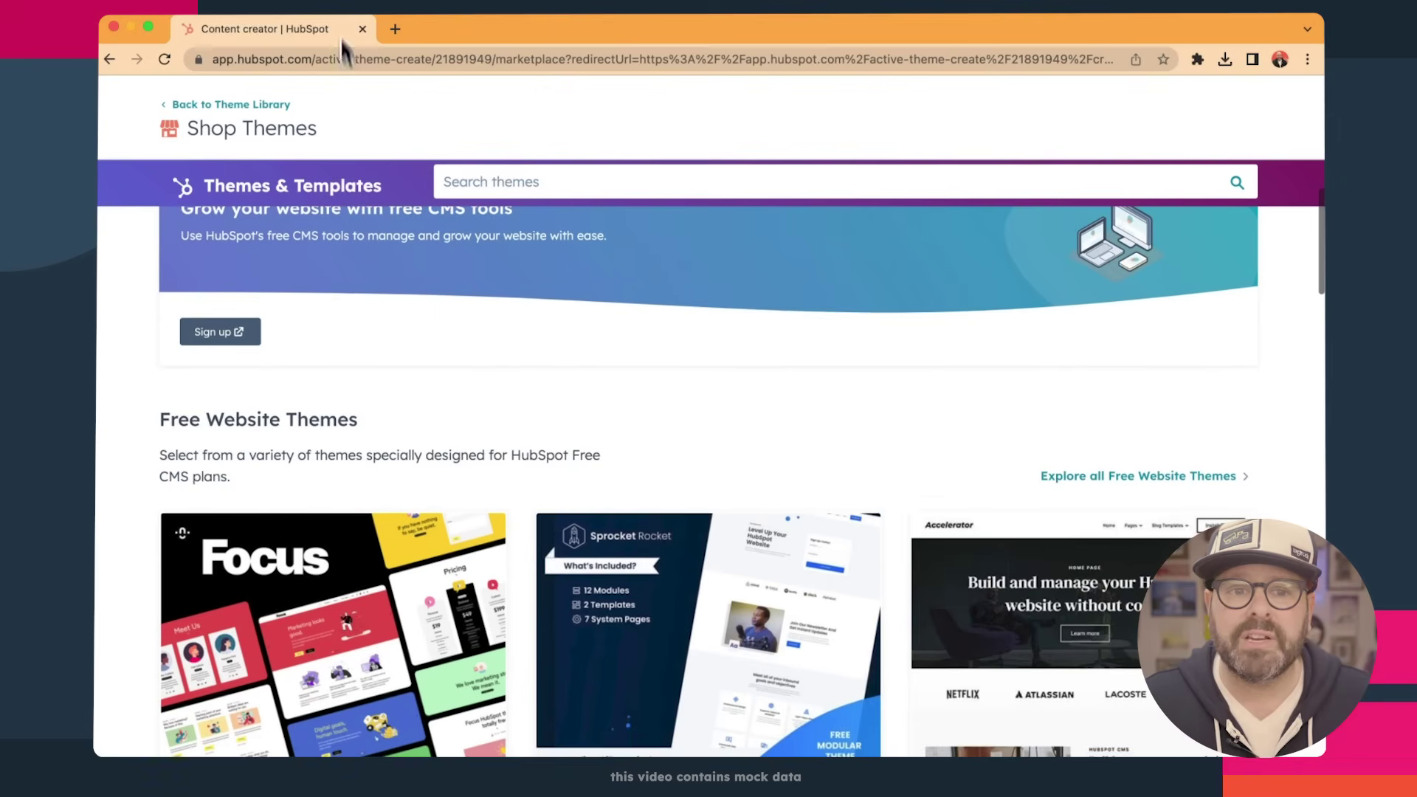
click(509, 177)
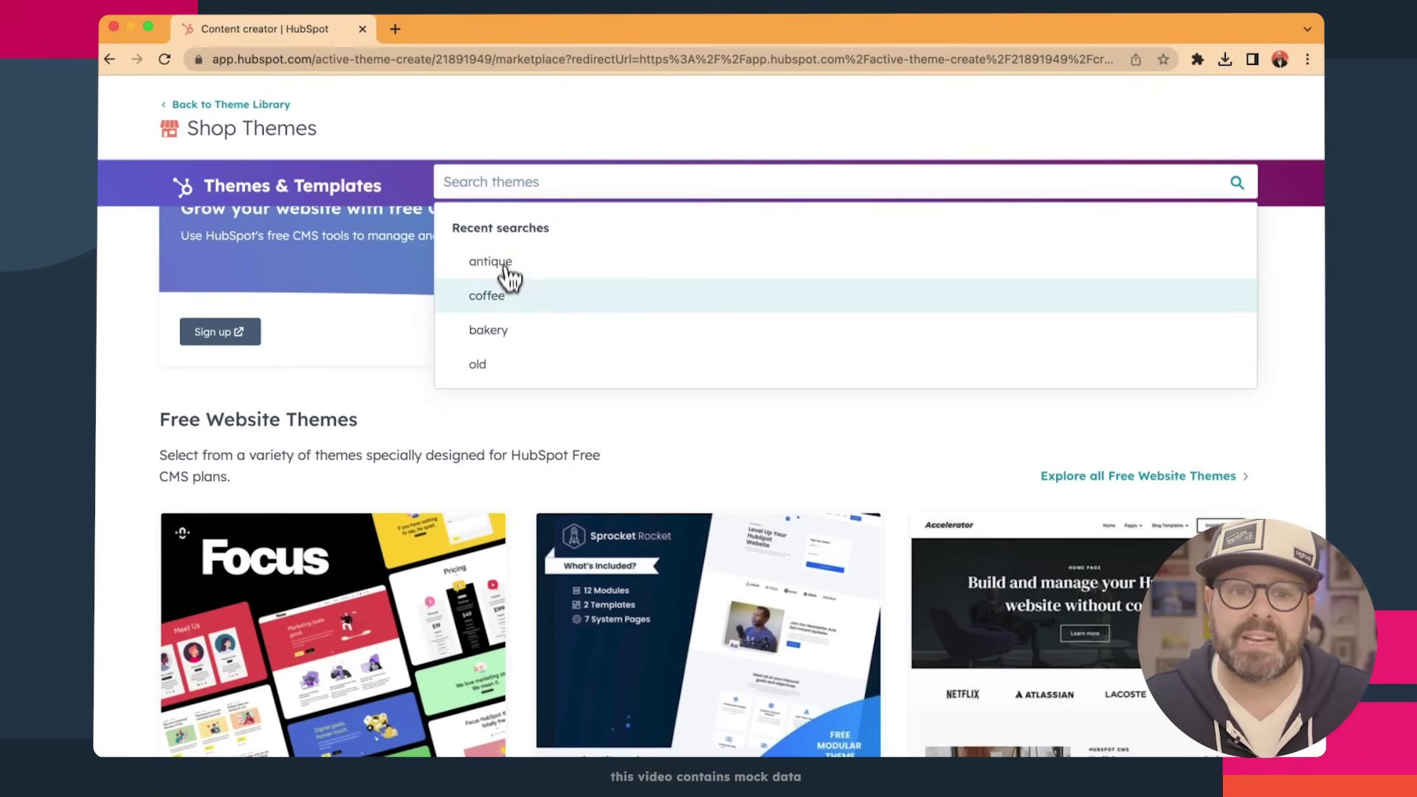
click(487, 295)
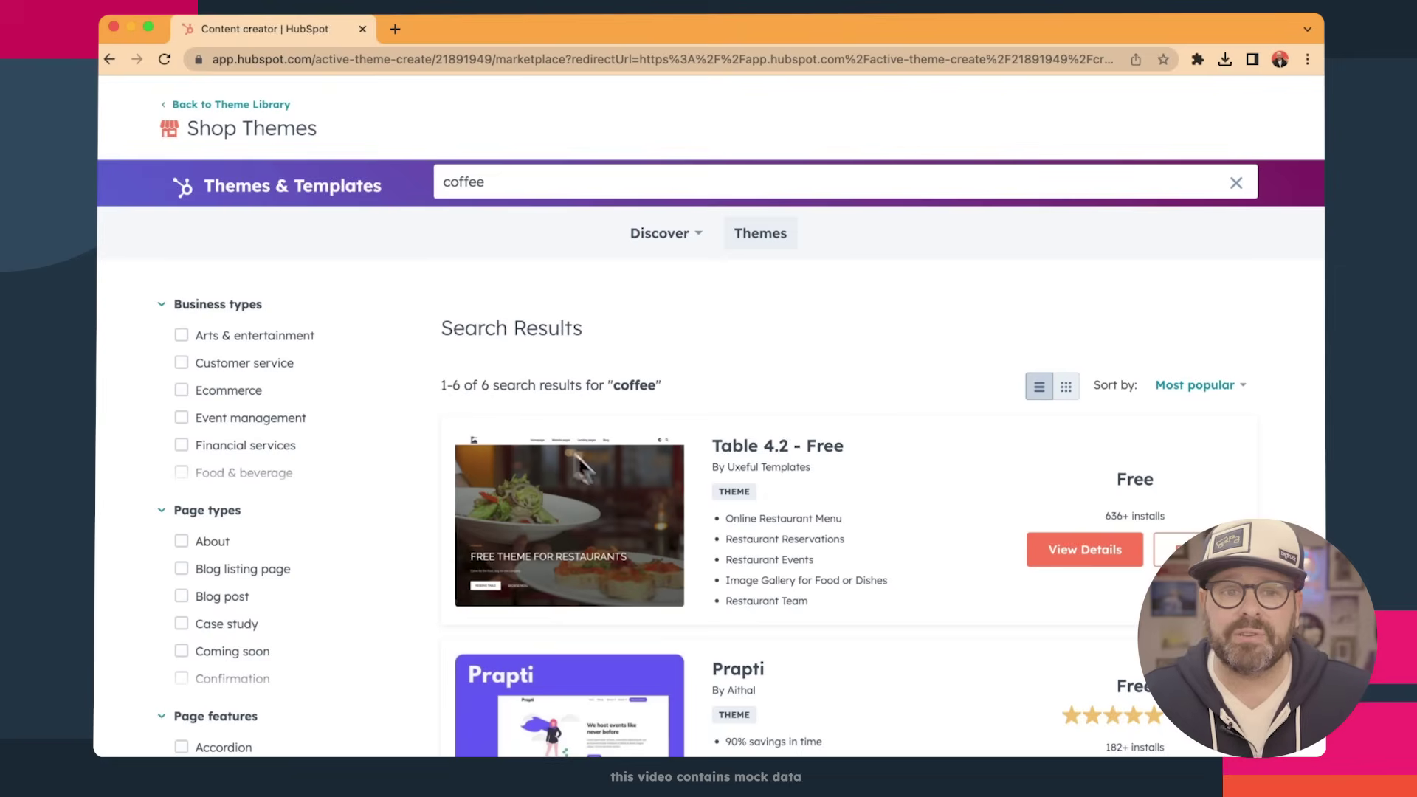
Examine the coffee theme results and the filters for business types, page types, page features and compatible HubSpot plans.
scroll(620, 485, down, 1)
scroll(619, 485, down, 3)
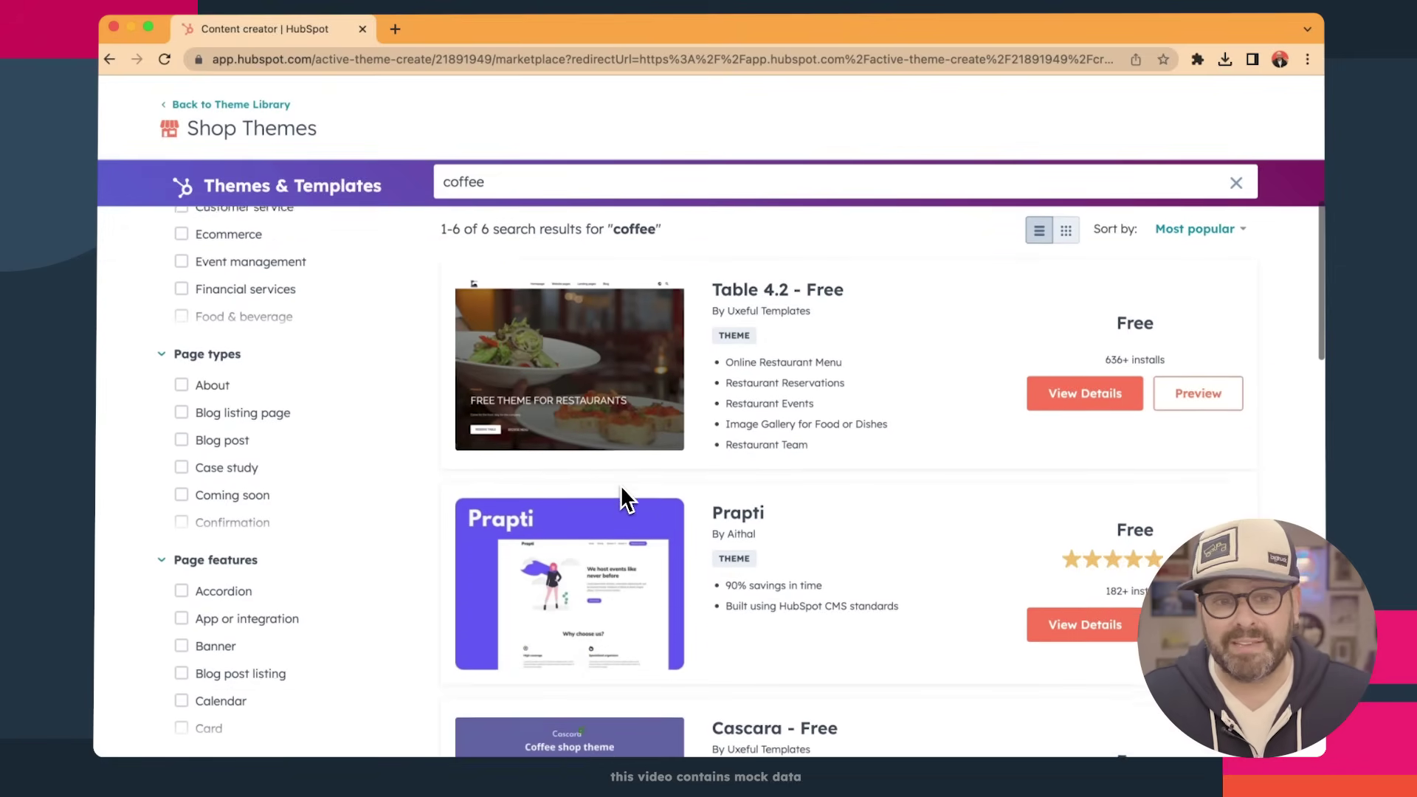
scroll(620, 484, down, 1)
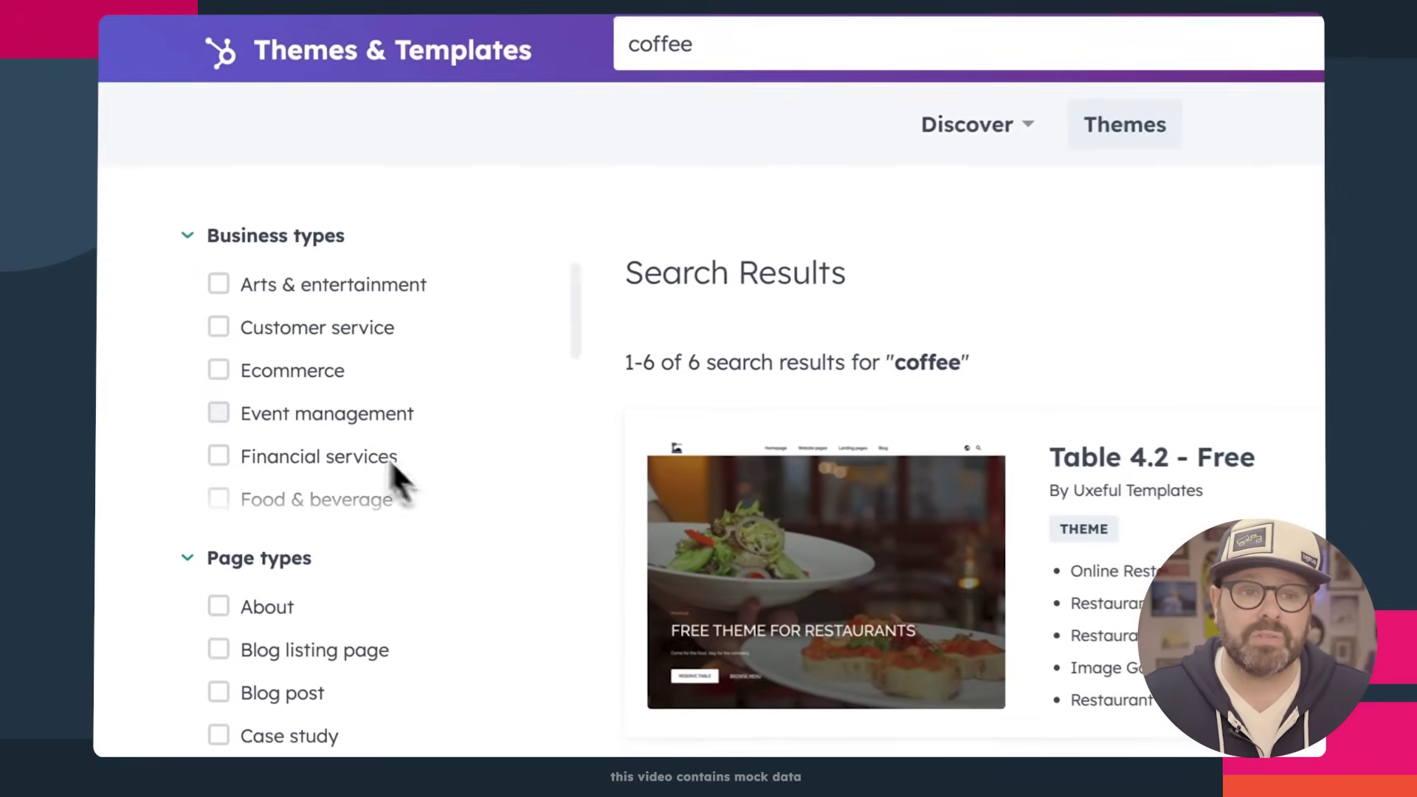
scroll(167, 361, down, 3)
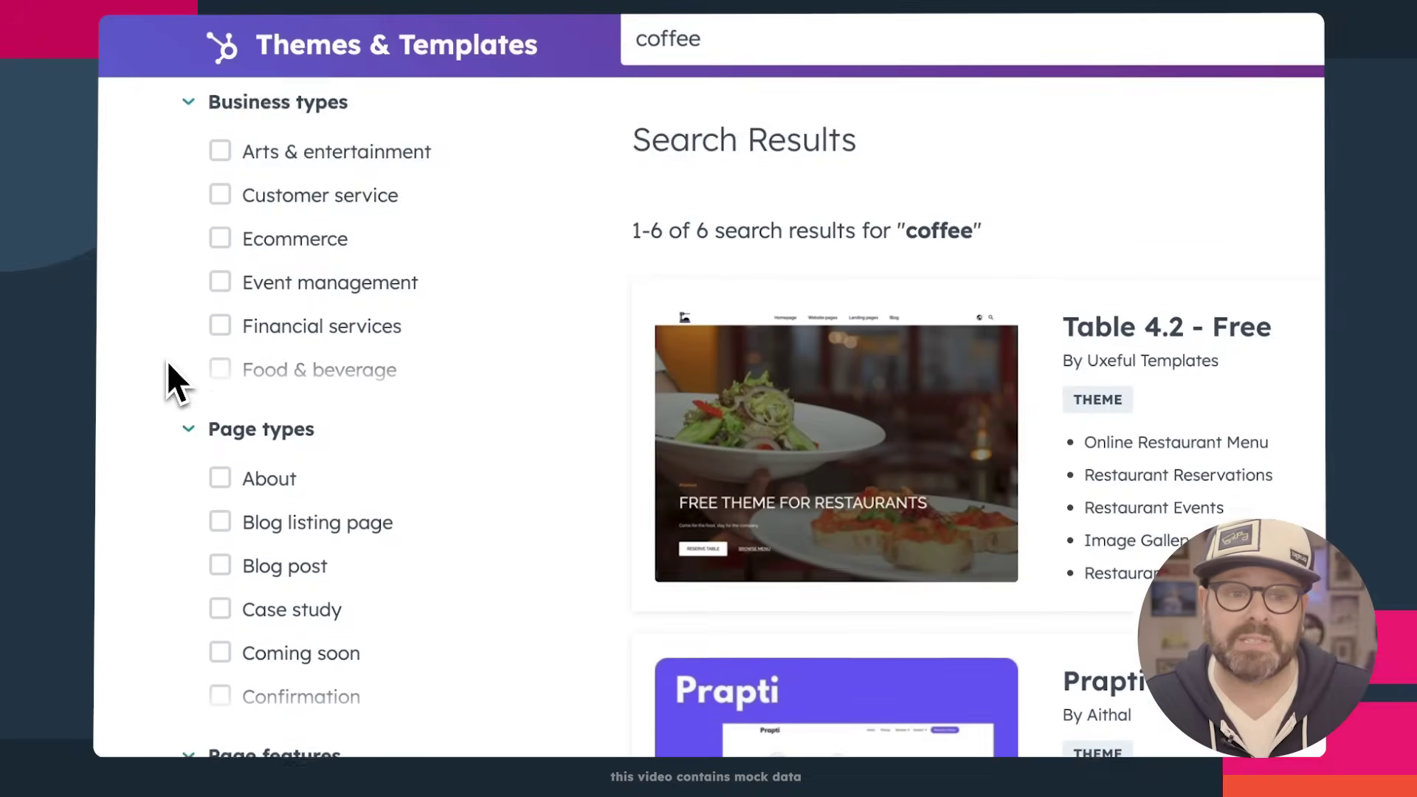
scroll(166, 363, down, 5)
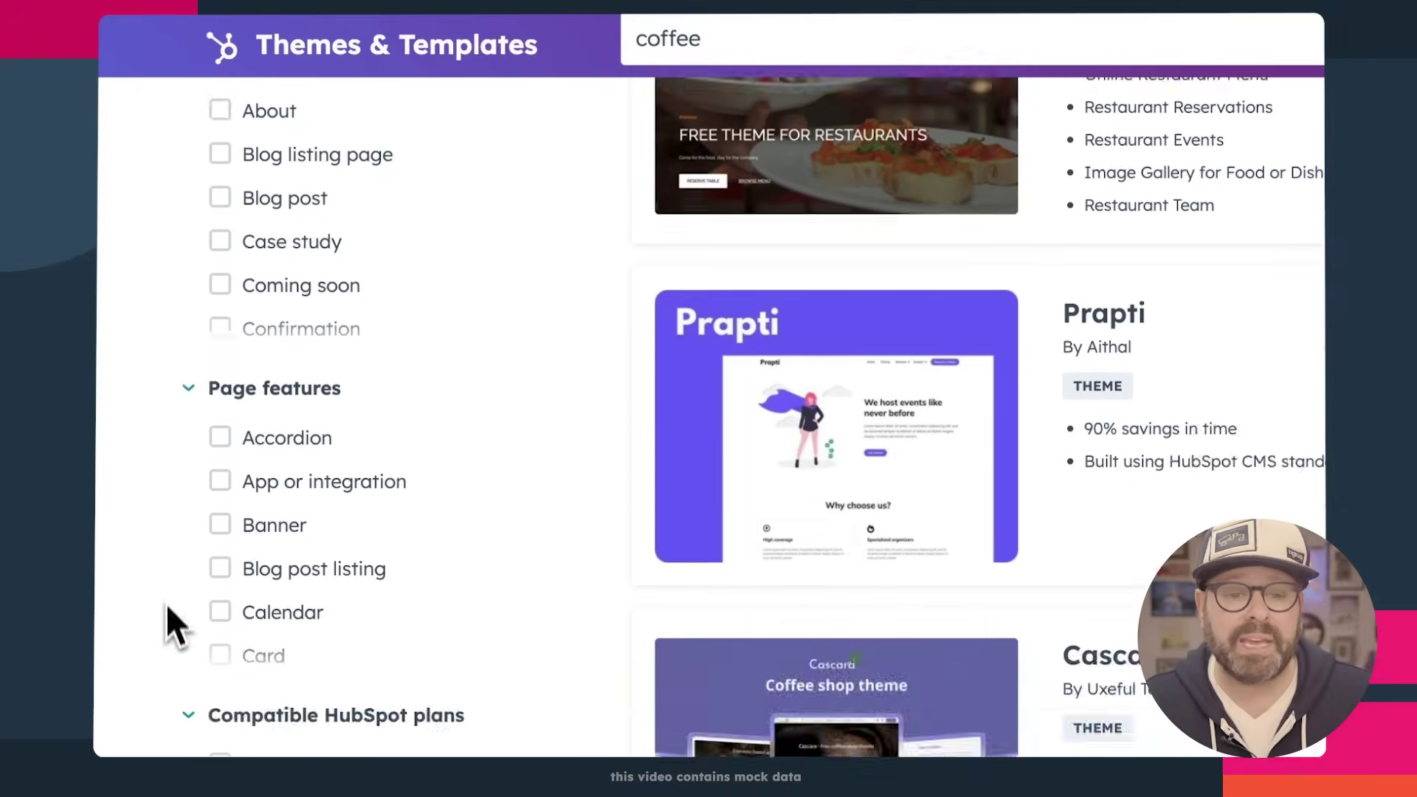
scroll(165, 616, down, 4)
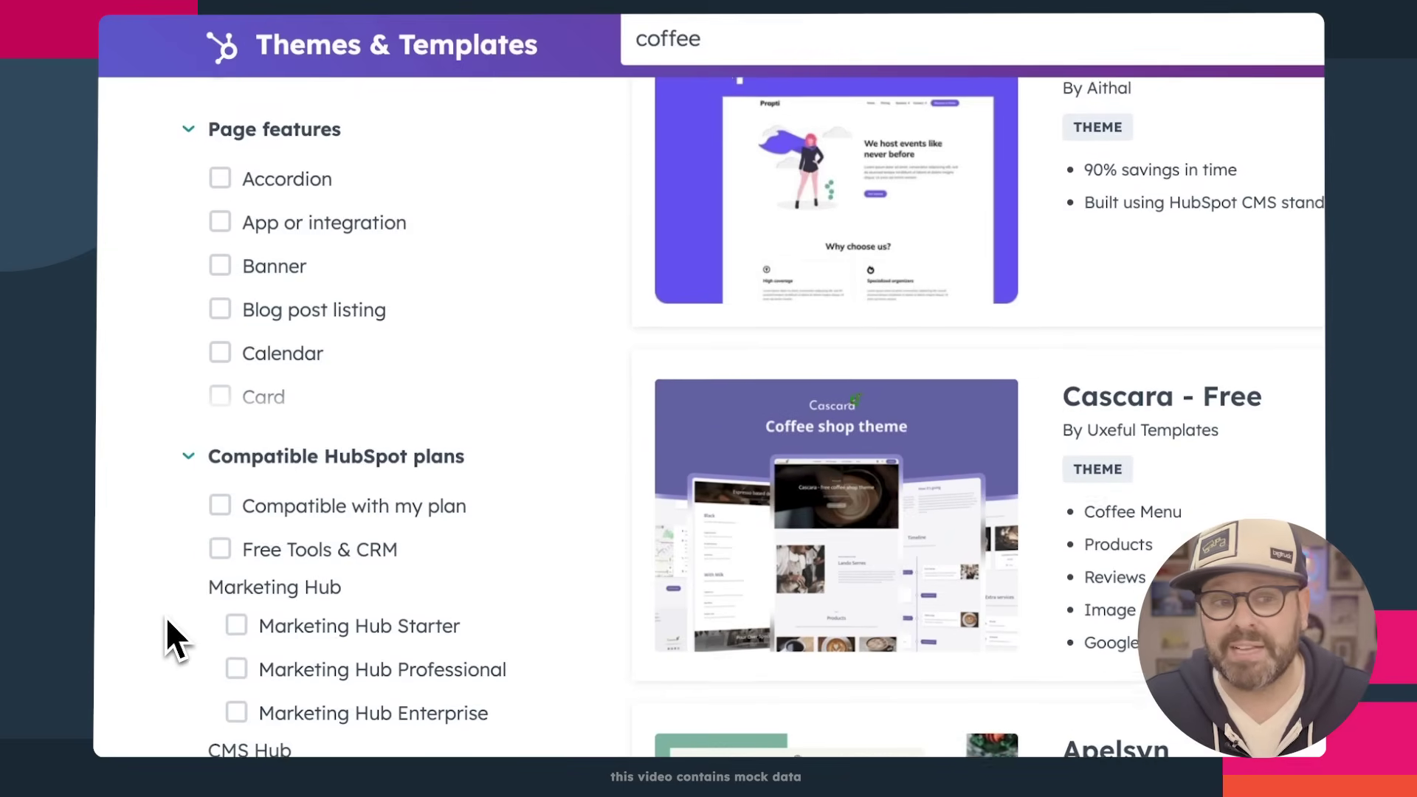
scroll(165, 617, down, 8)
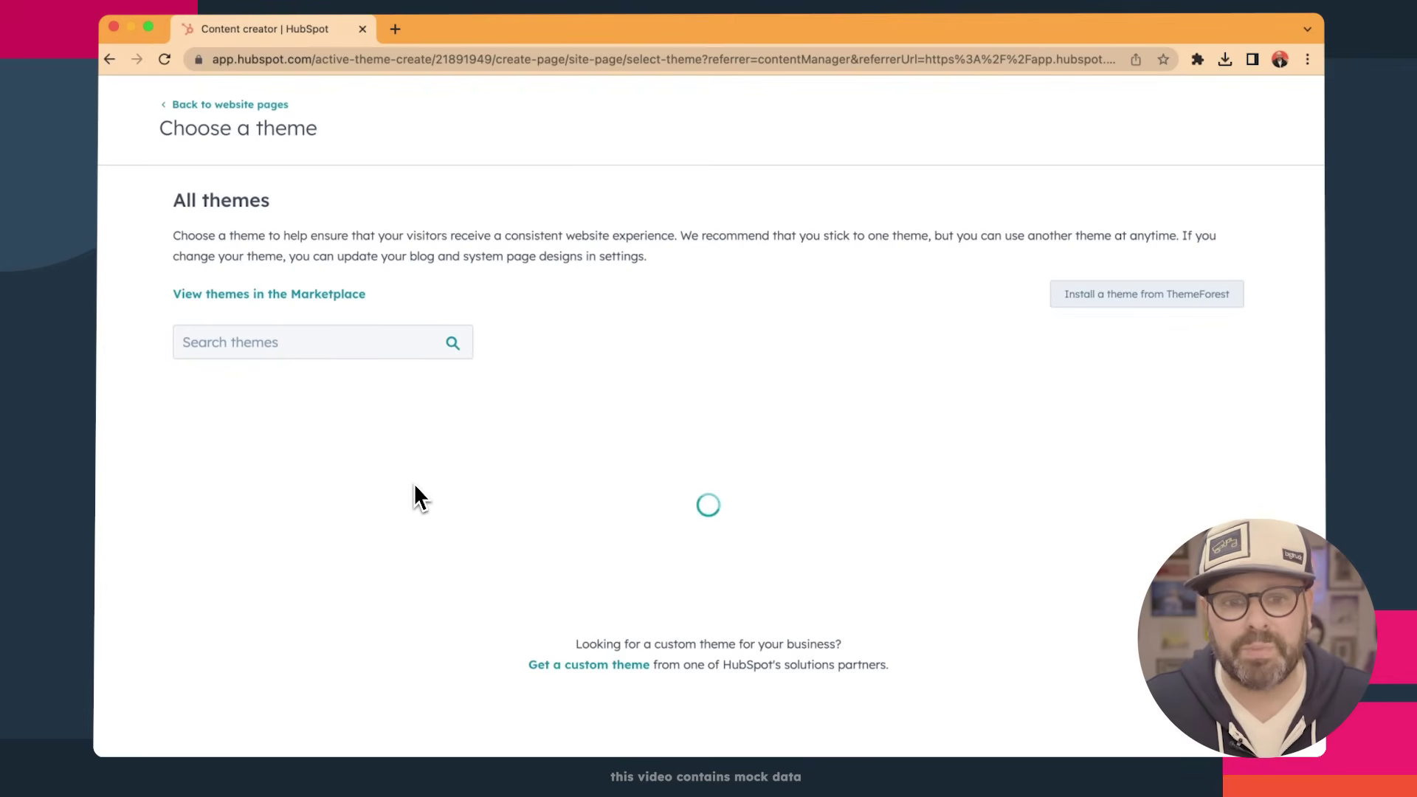
Return to the theme library, view the templates of the original Cofean theme and select its About template for the page.
scroll(497, 479, down, 3)
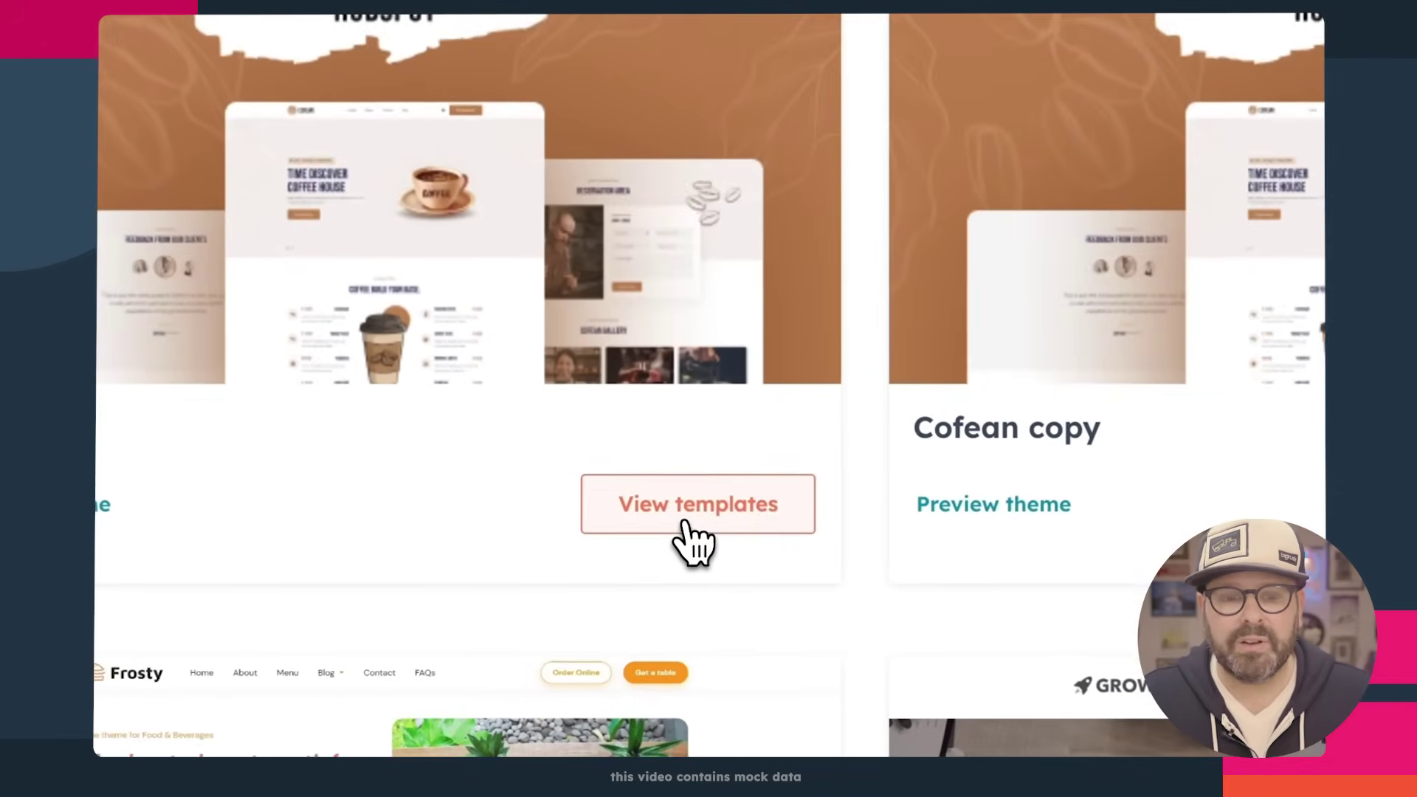
click(603, 622)
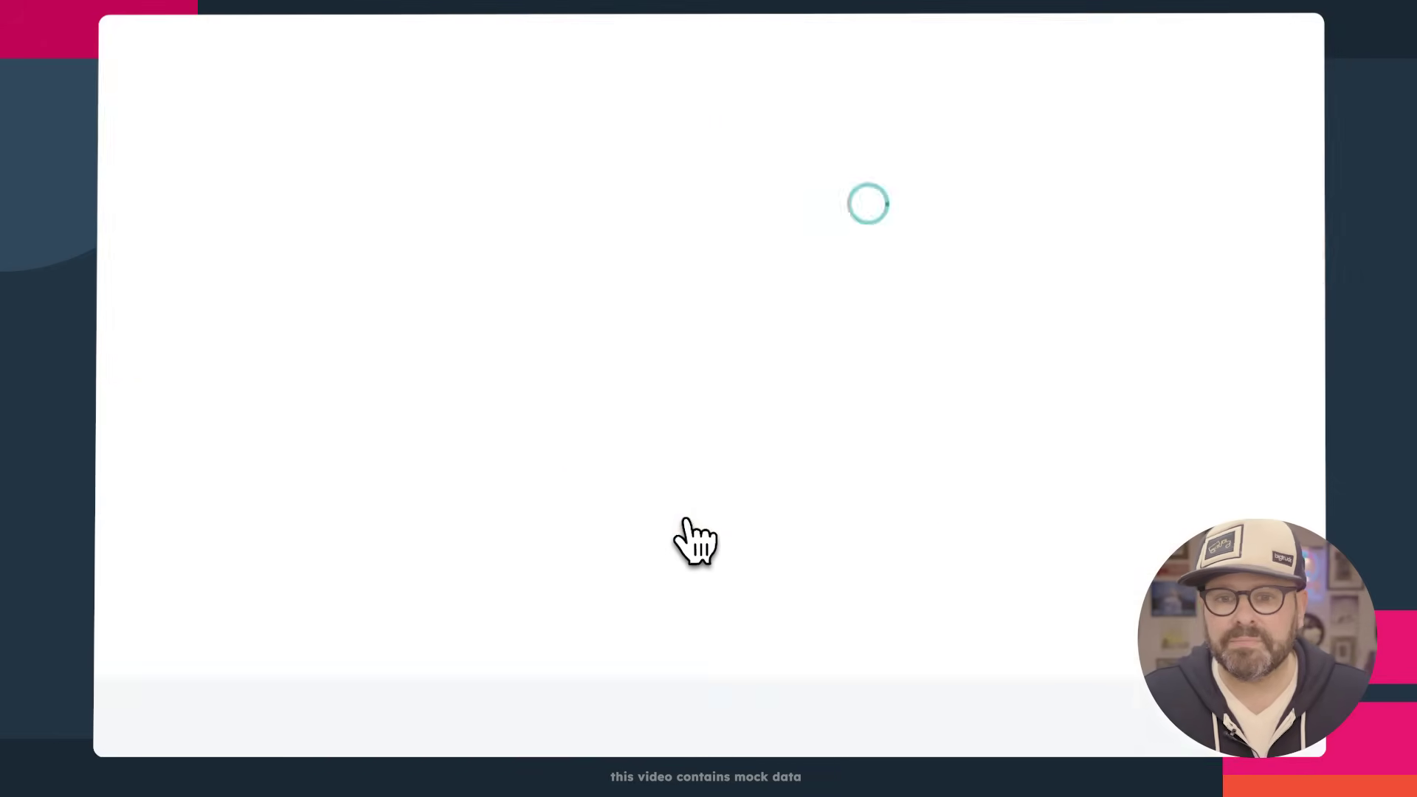
scroll(686, 535, down, 3)
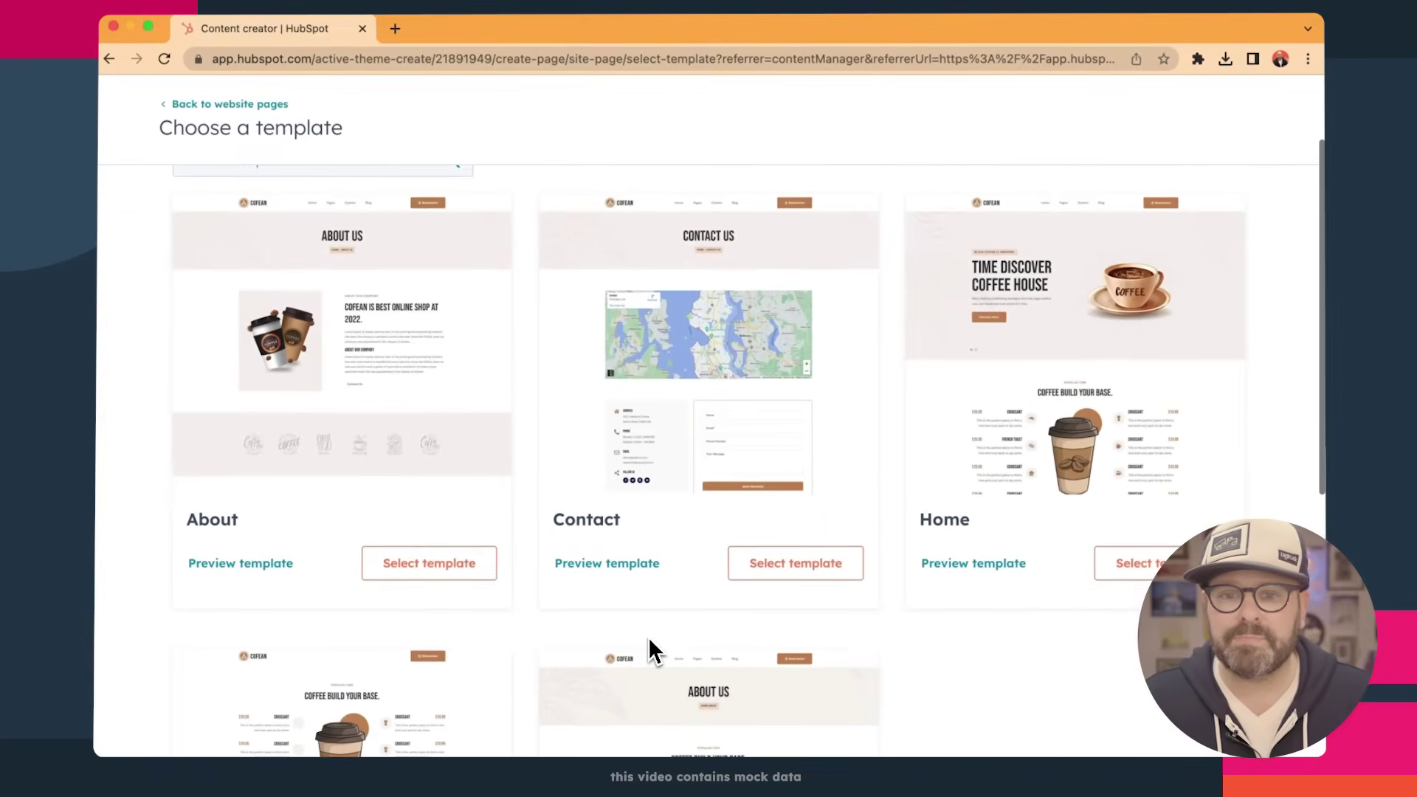
scroll(647, 636, down, 1)
scroll(648, 636, down, 1)
scroll(648, 636, up, 1)
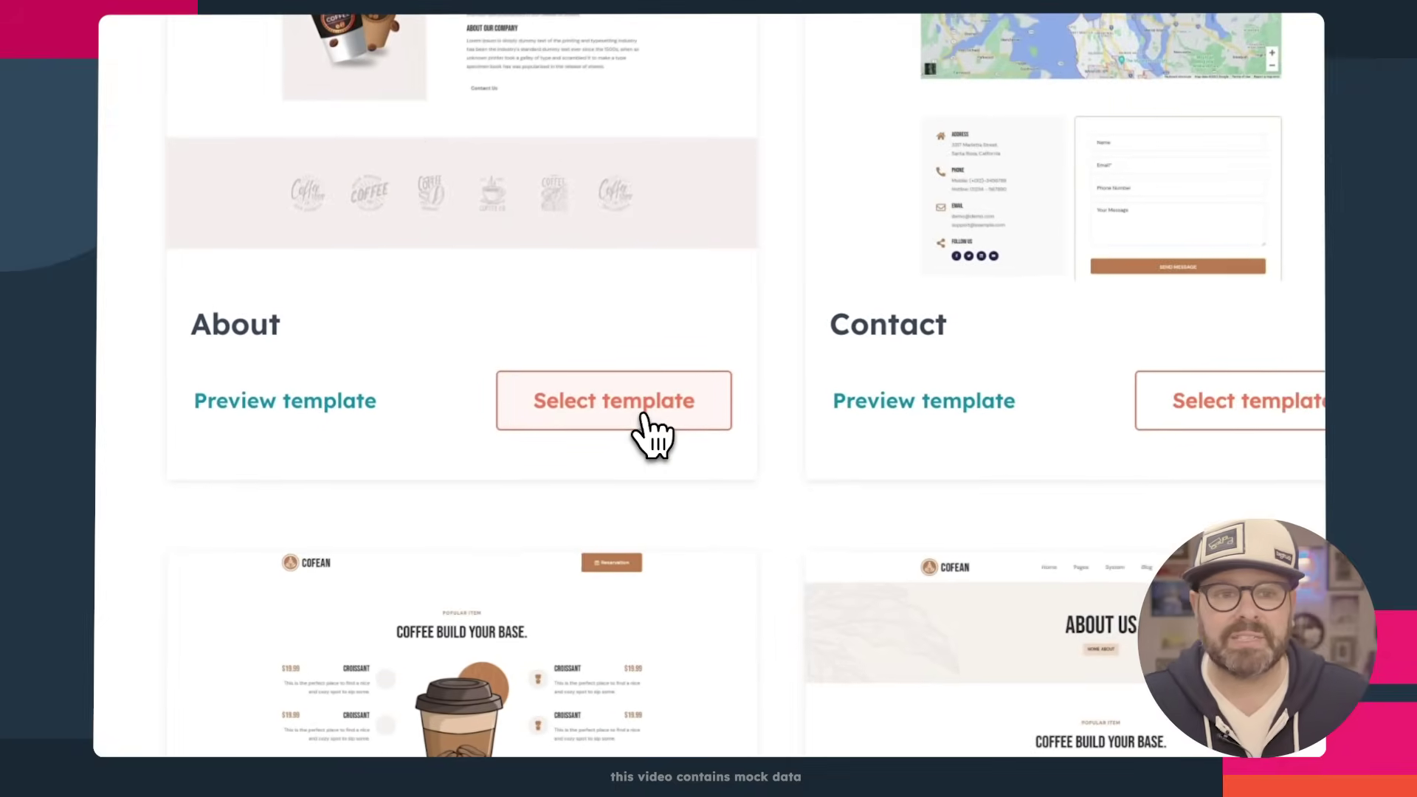
click(647, 425)
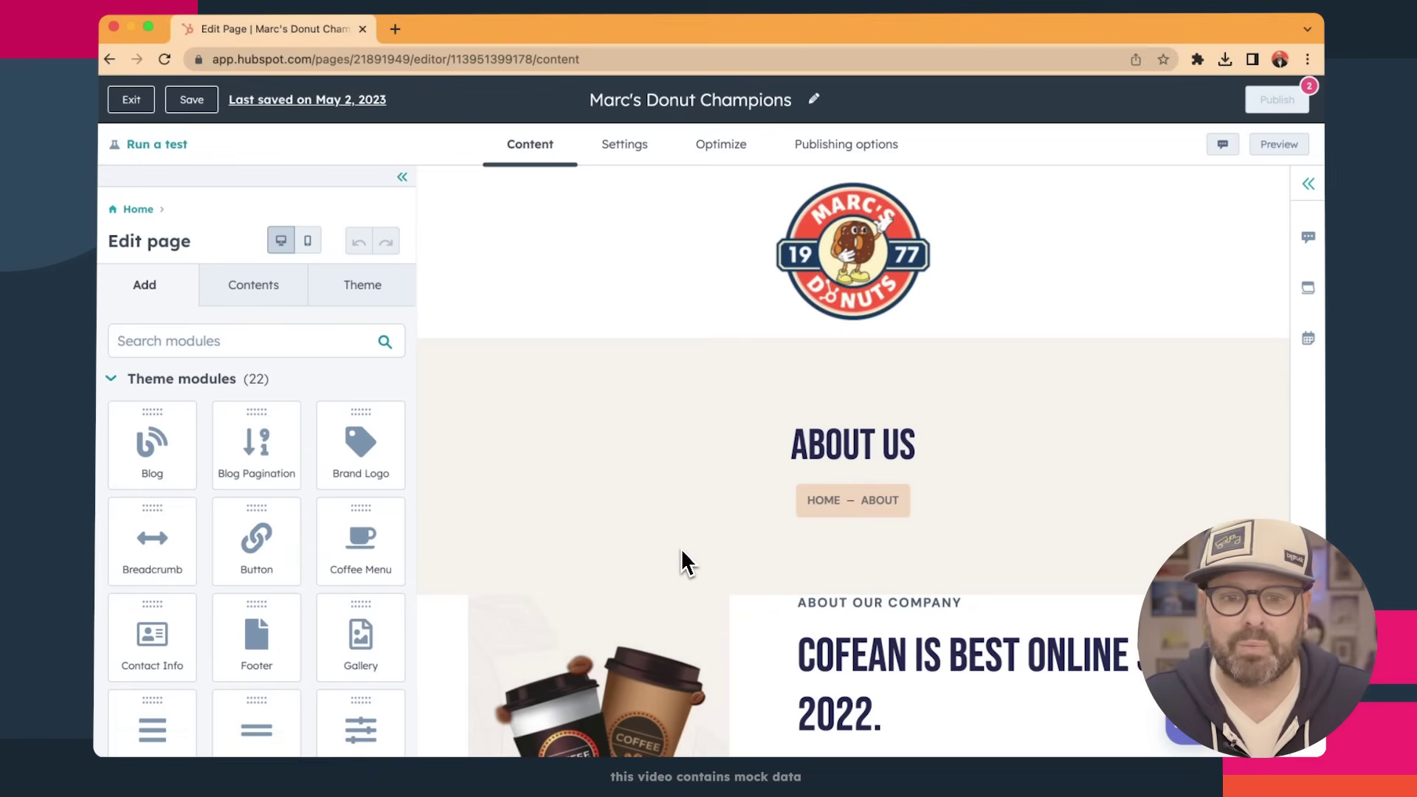
Try adding the Gallery theme module above the team photos under "Feedback from our clients" and undo the addition.
scroll(681, 548, down, 10)
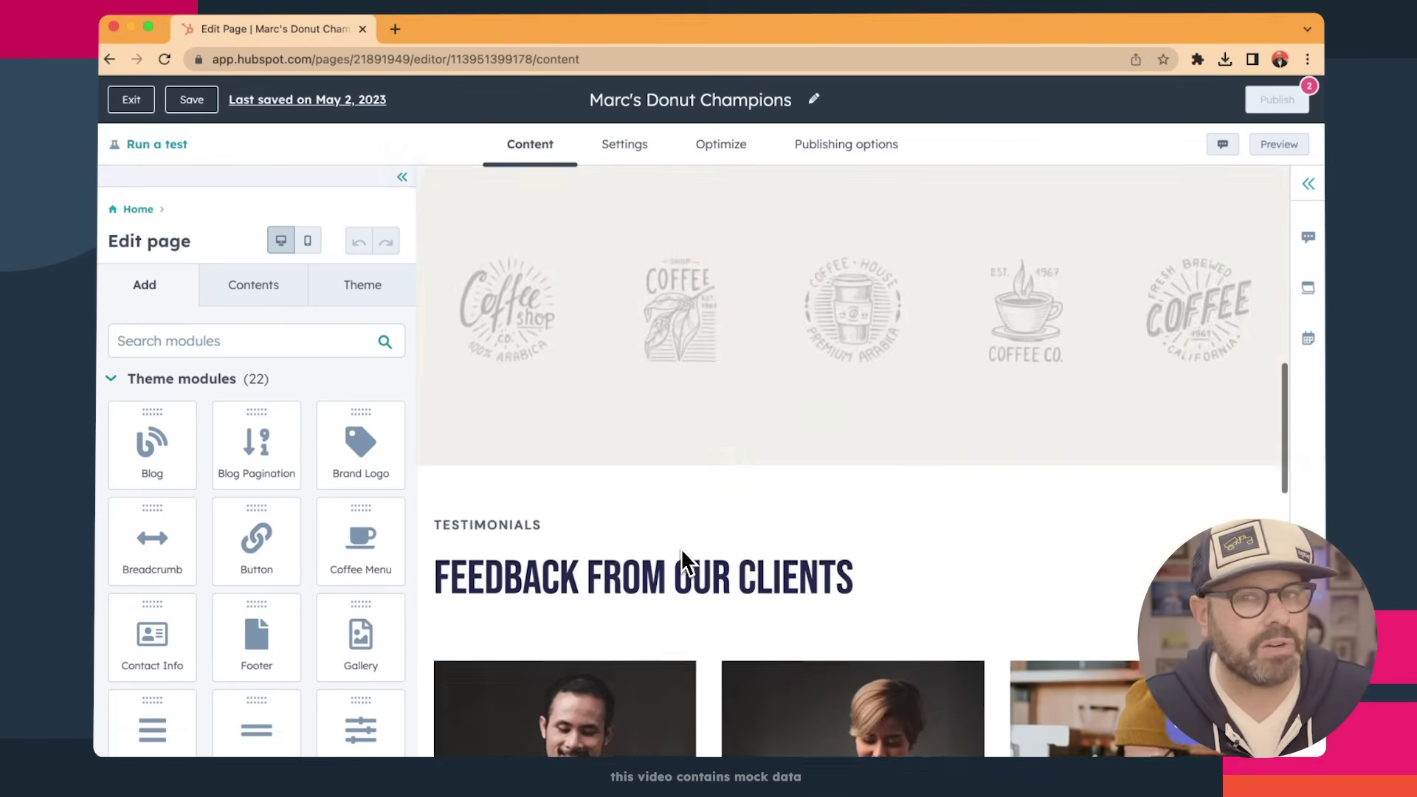
scroll(680, 548, down, 4)
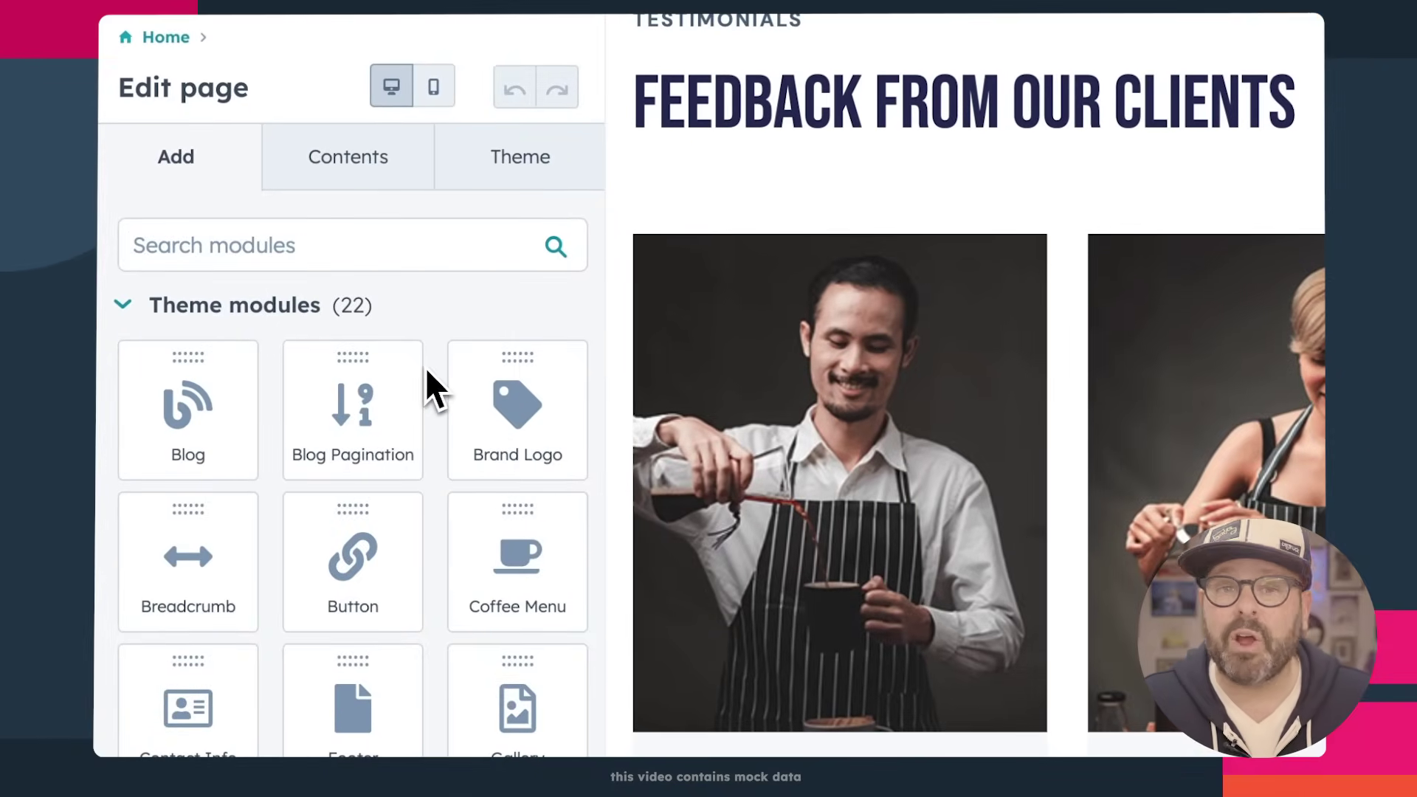
scroll(350, 459, down, 2)
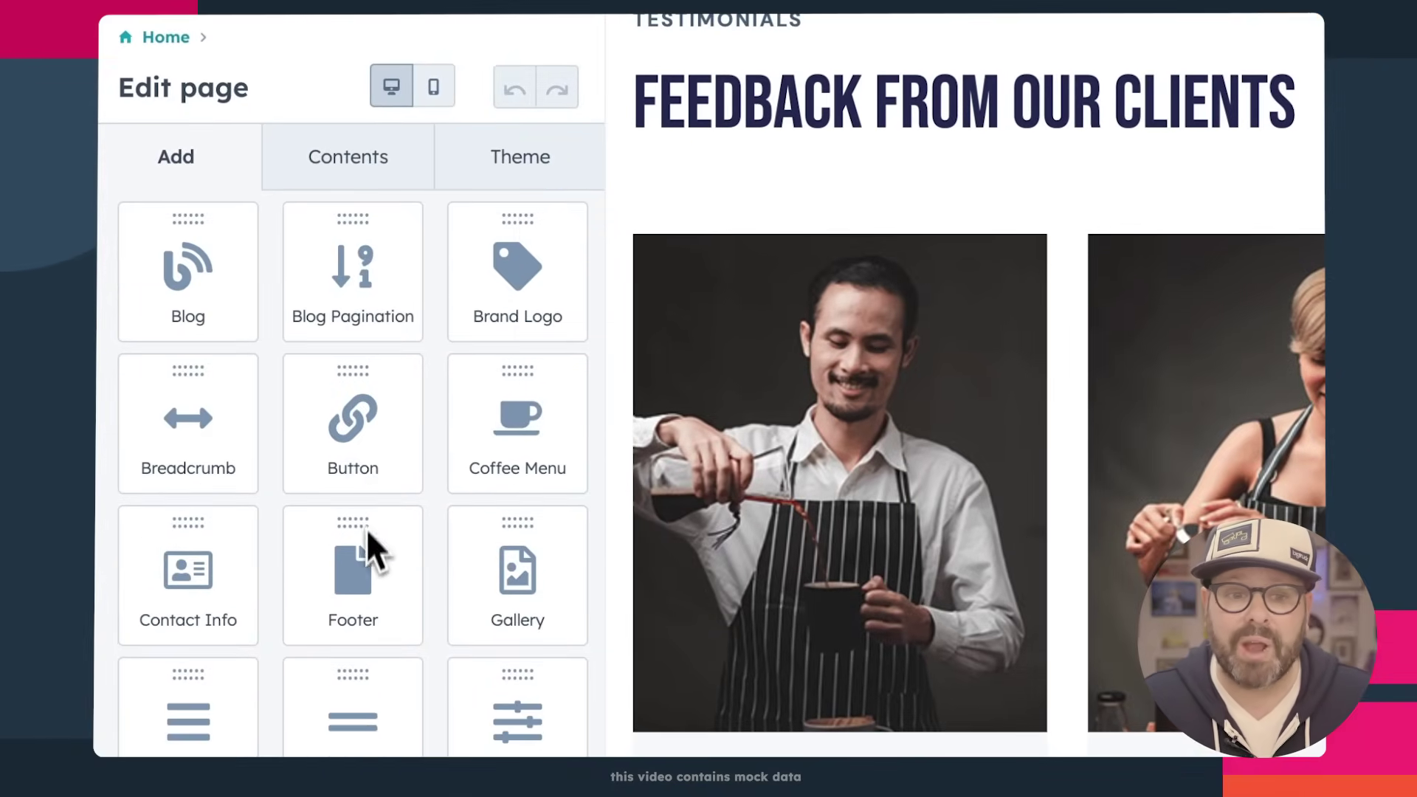
scroll(371, 537, down, 1)
drag(500, 537, 994, 223)
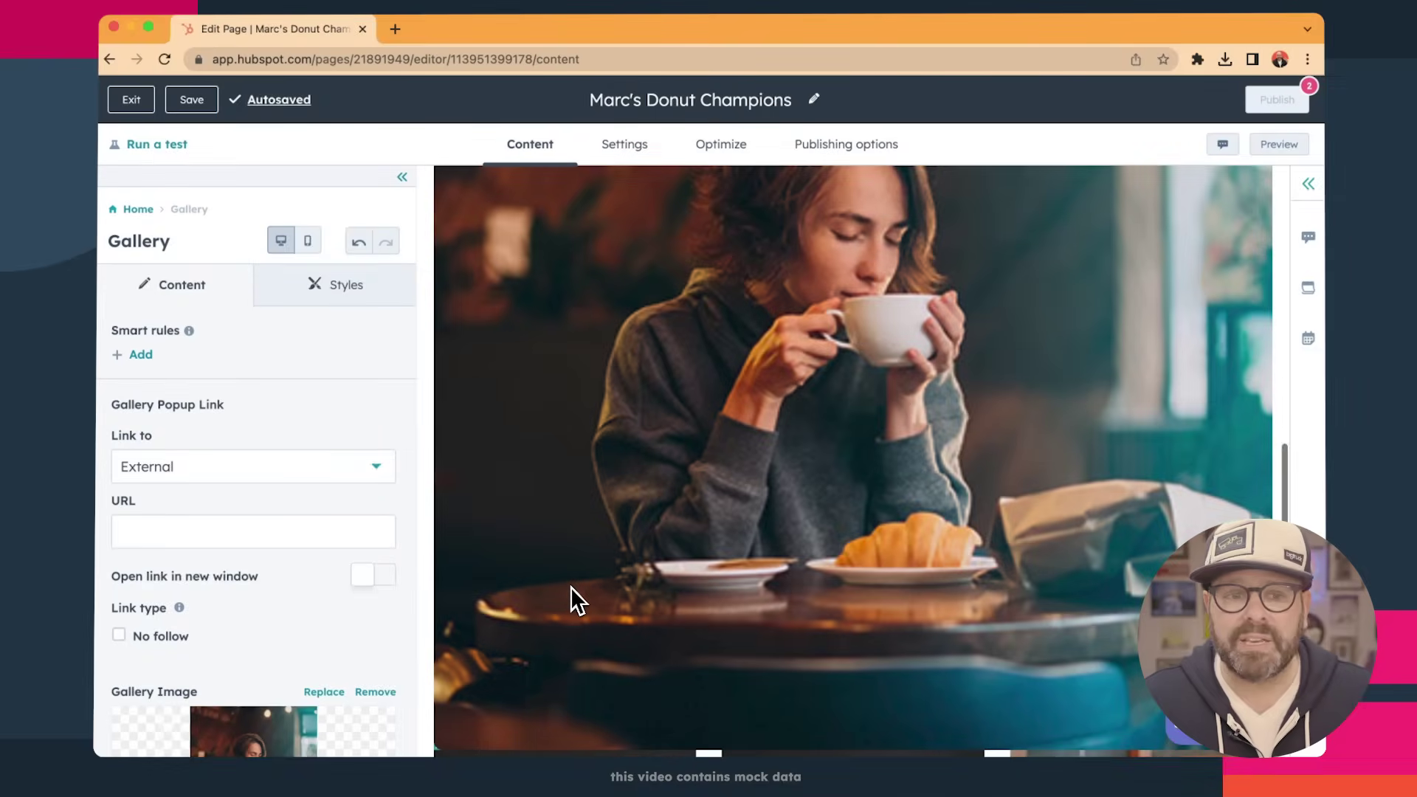
key(super+z)
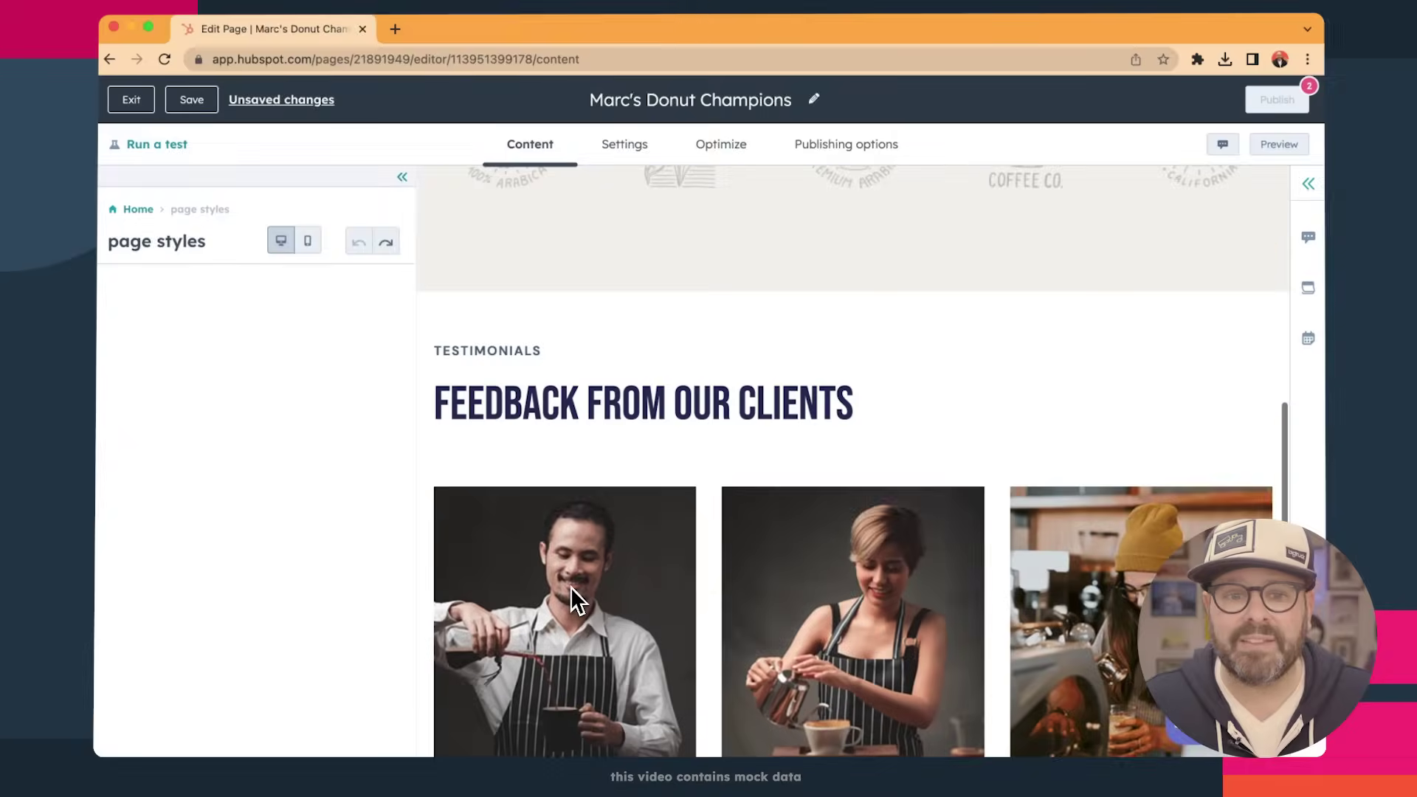
Replace the first team item's image with the photo of a child eating a pink donut from the "Marc Donuts - People" folder.
click(587, 490)
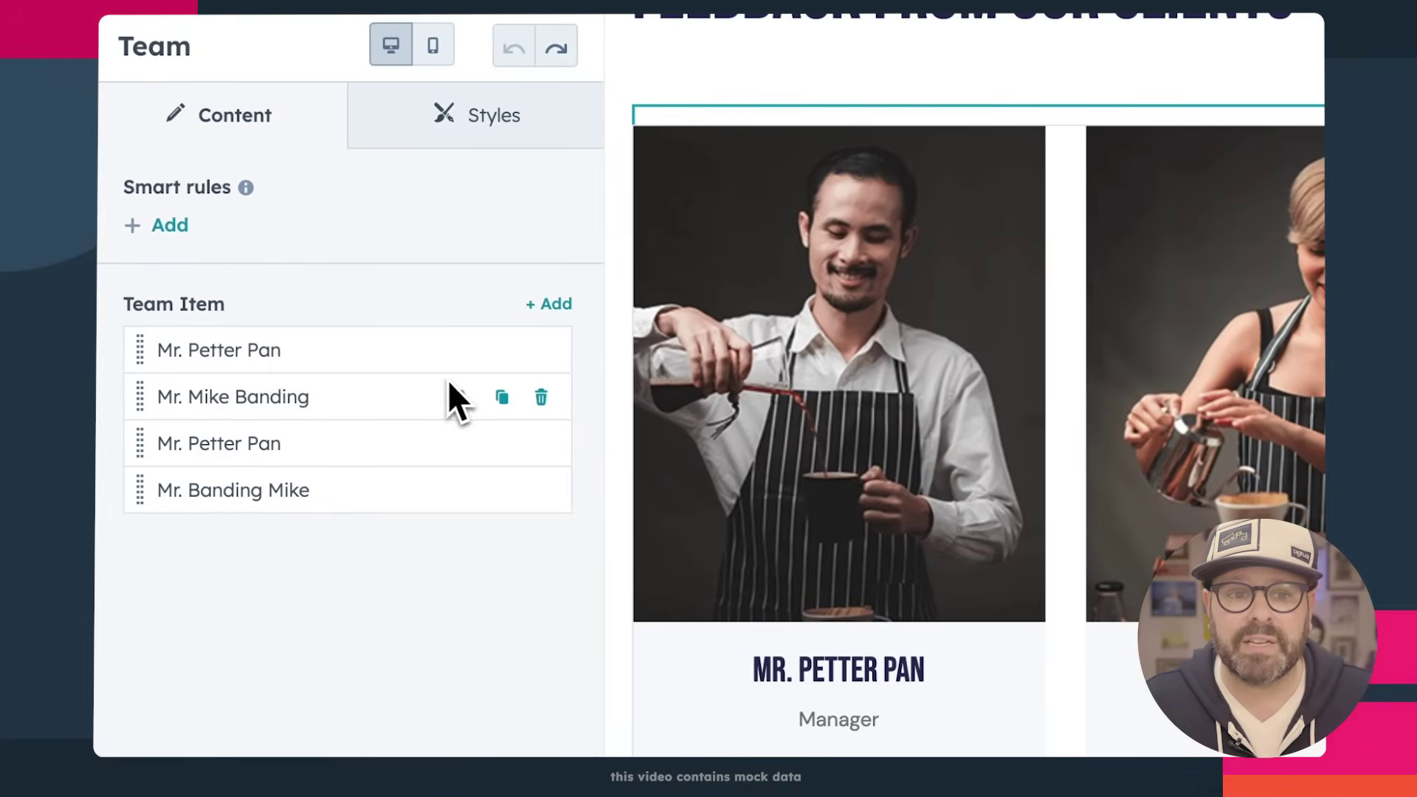
click(458, 352)
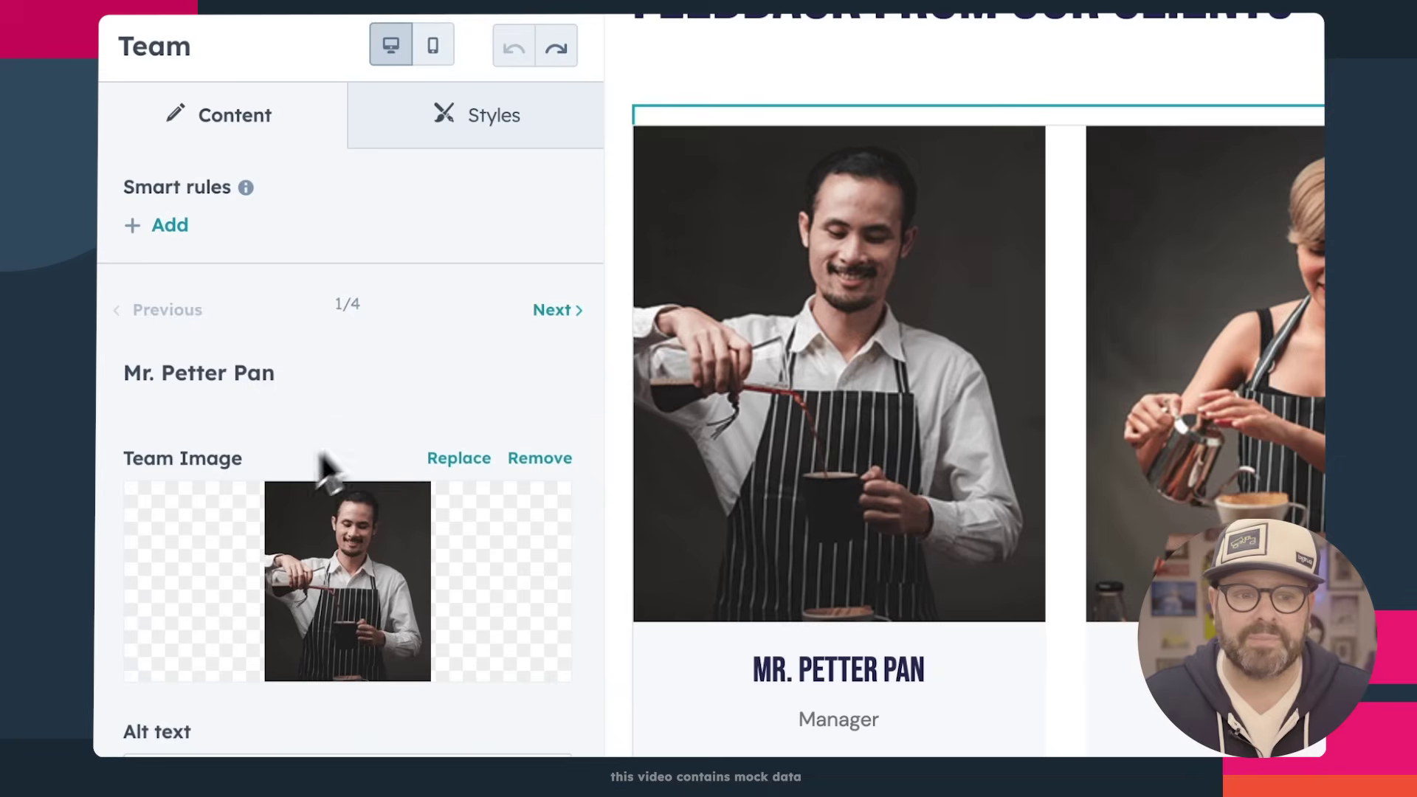
click(362, 453)
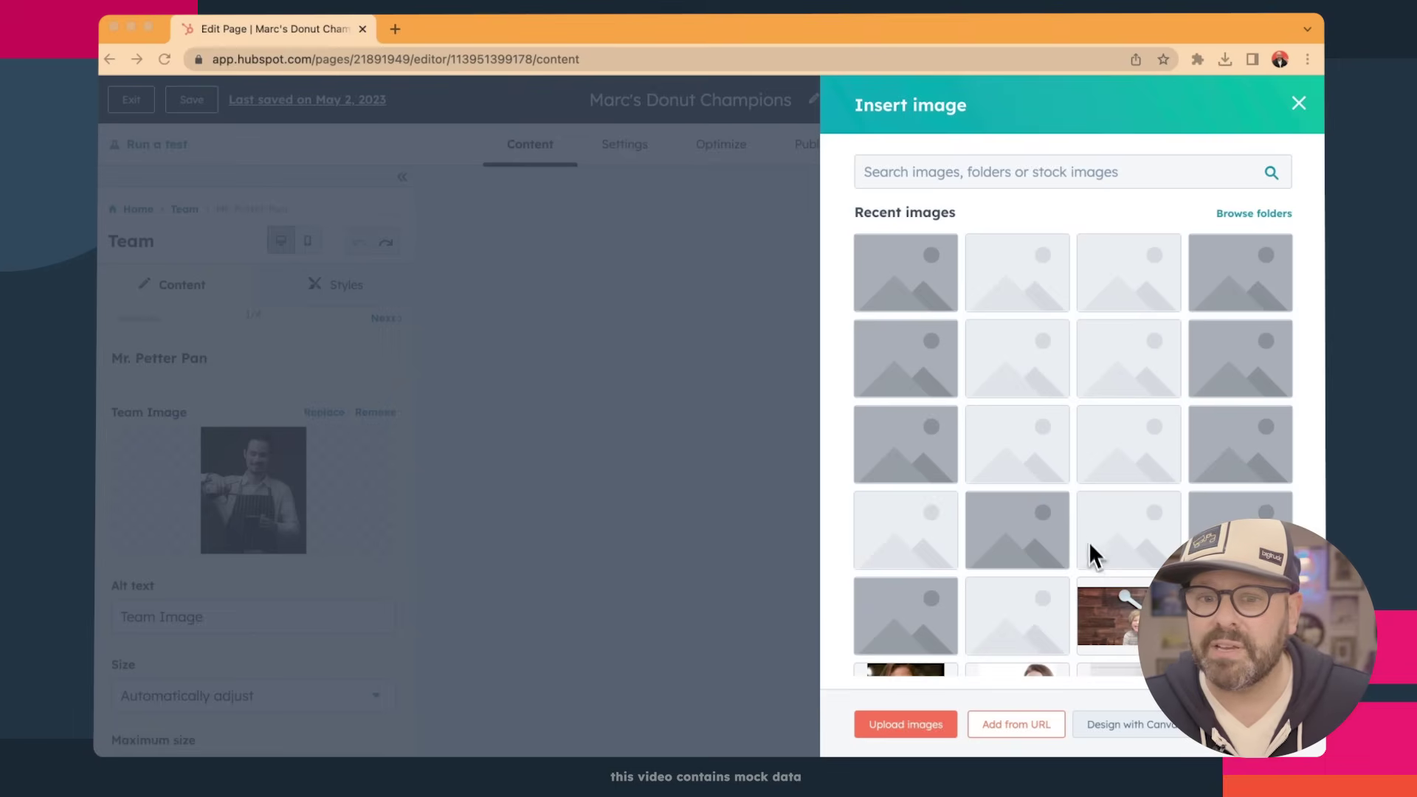
click(1252, 214)
click(1017, 295)
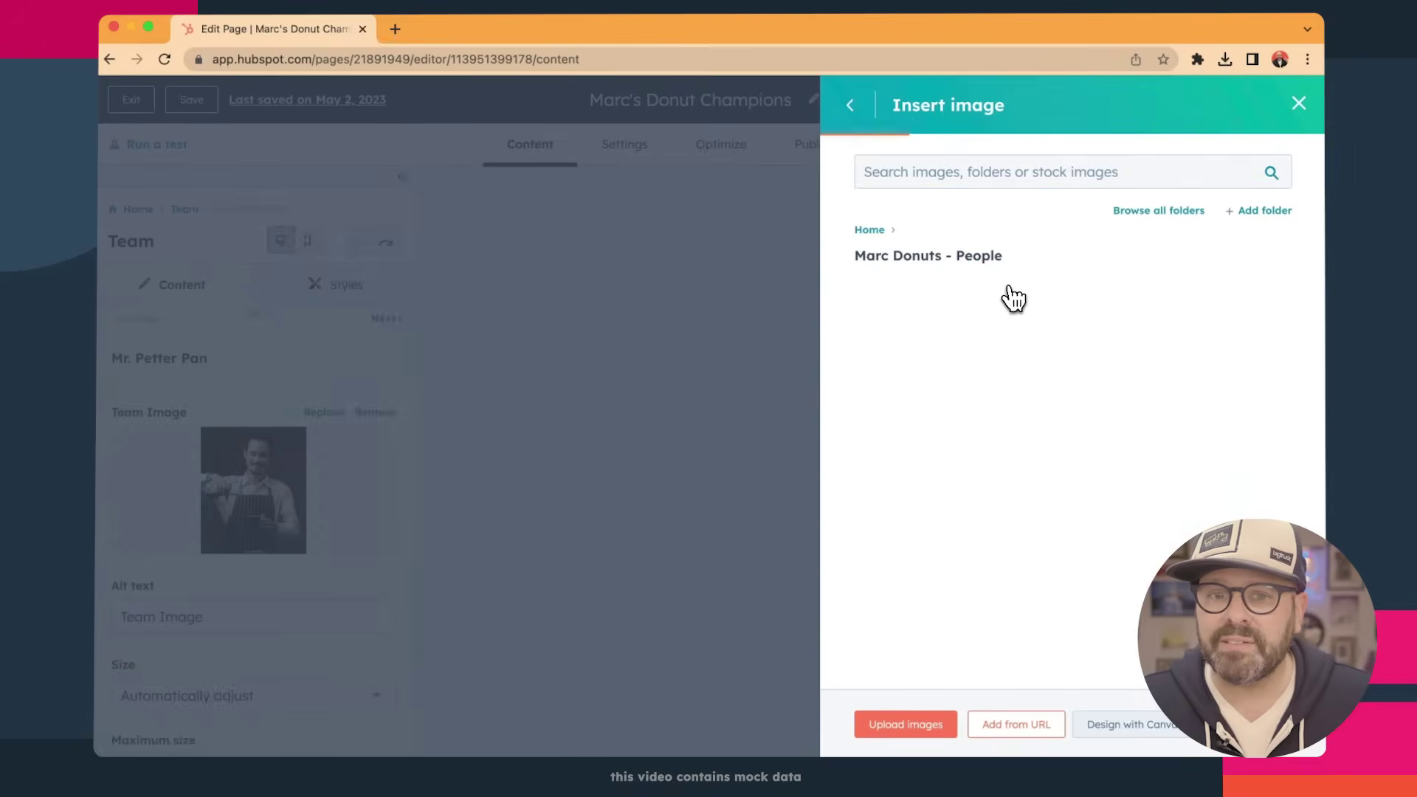
click(915, 325)
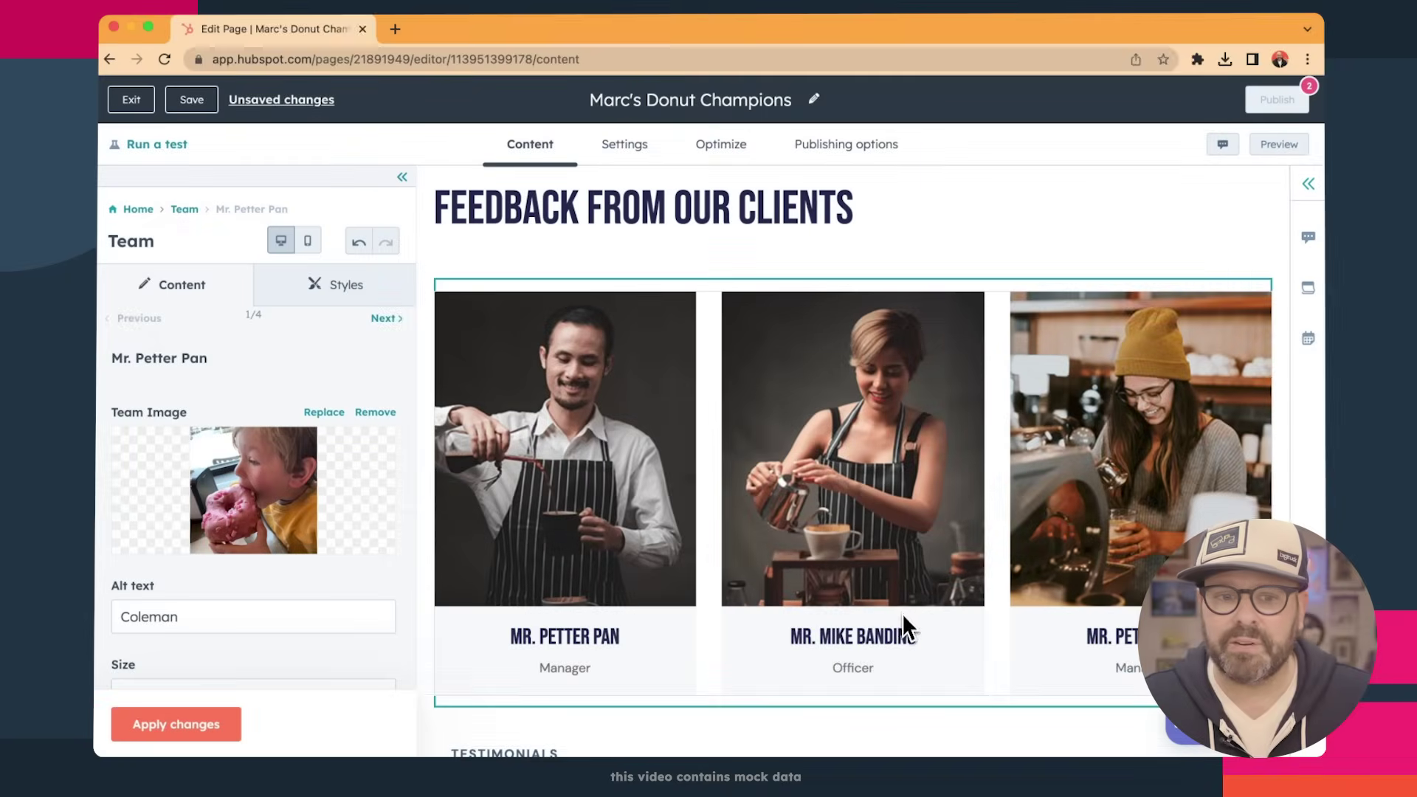
Replace the first team item's name with the first name of the child in its photo.
scroll(249, 576, down, 2)
scroll(251, 576, down, 5)
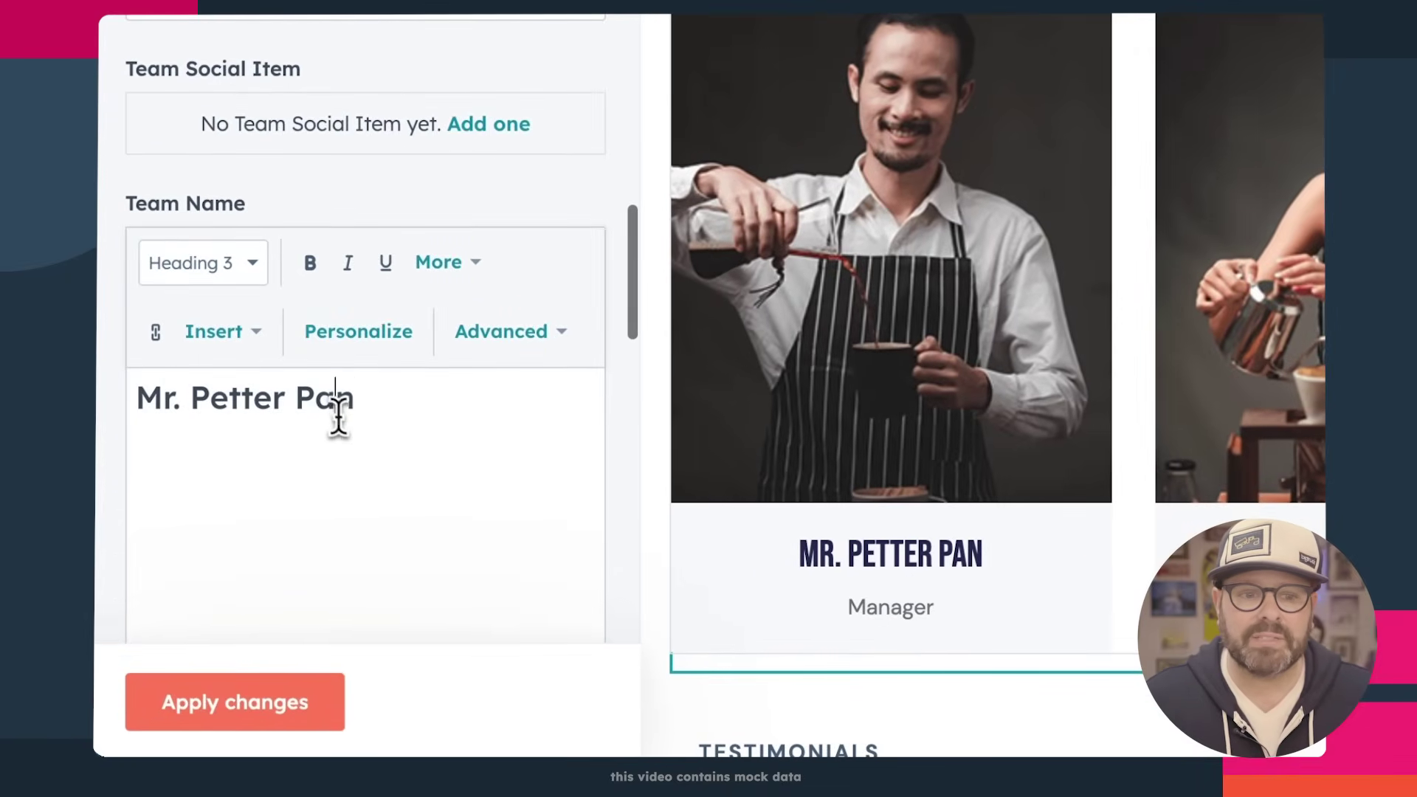
triple_click(336, 413)
text(Coleman)
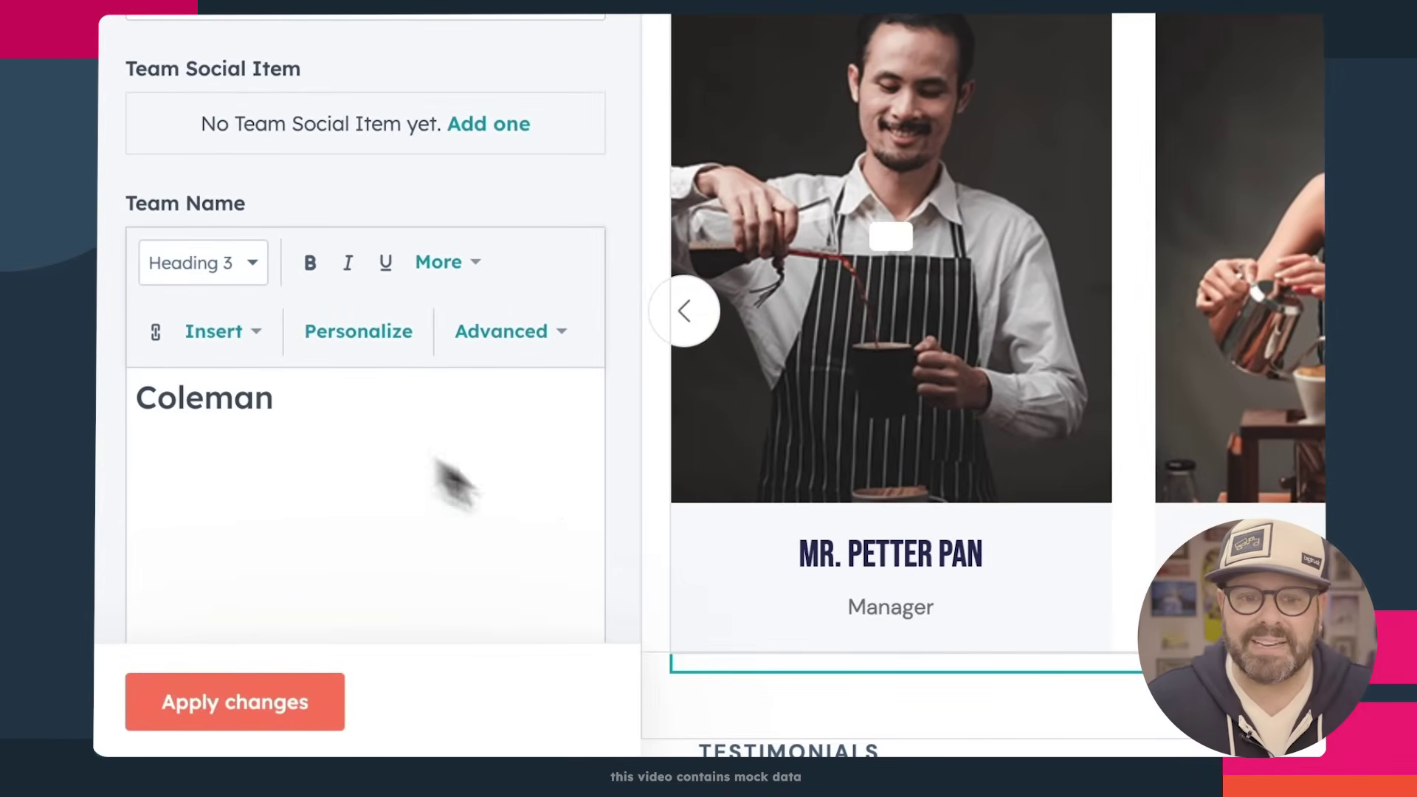
Set the first team item's position to "Chicago" and apply the changes to the page.
scroll(516, 572, down, 4)
scroll(509, 568, down, 6)
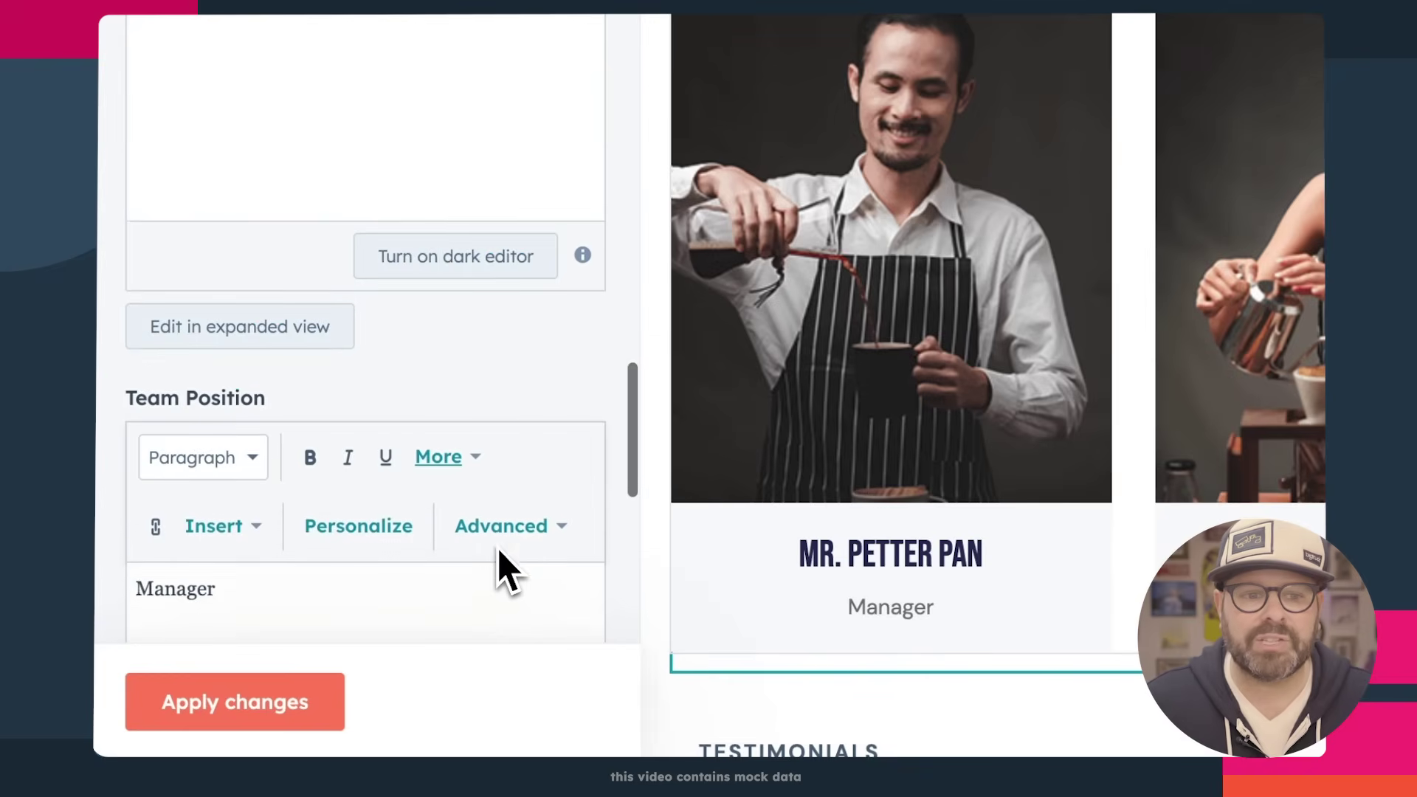
double_click(175, 385)
text(C)
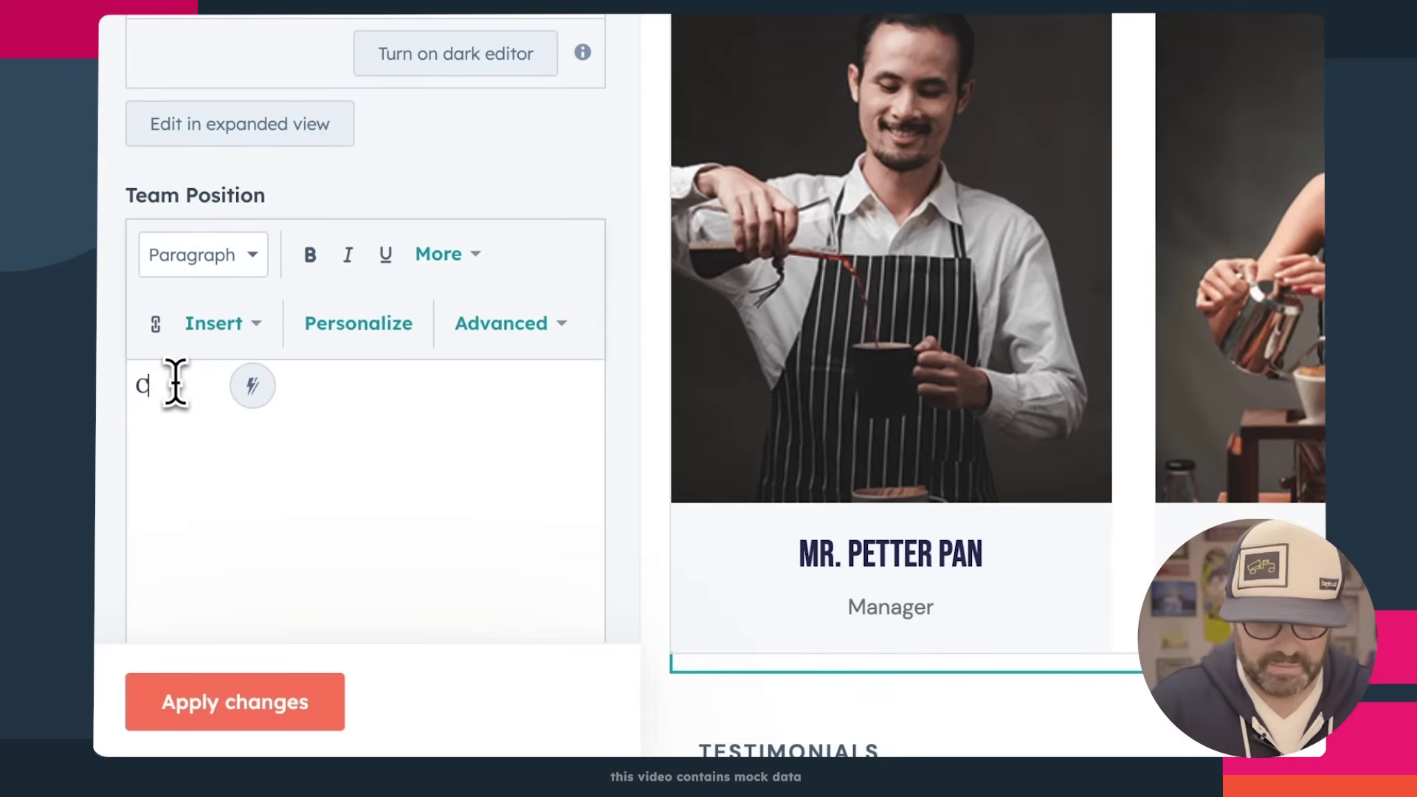
scroll(209, 339, down, 1)
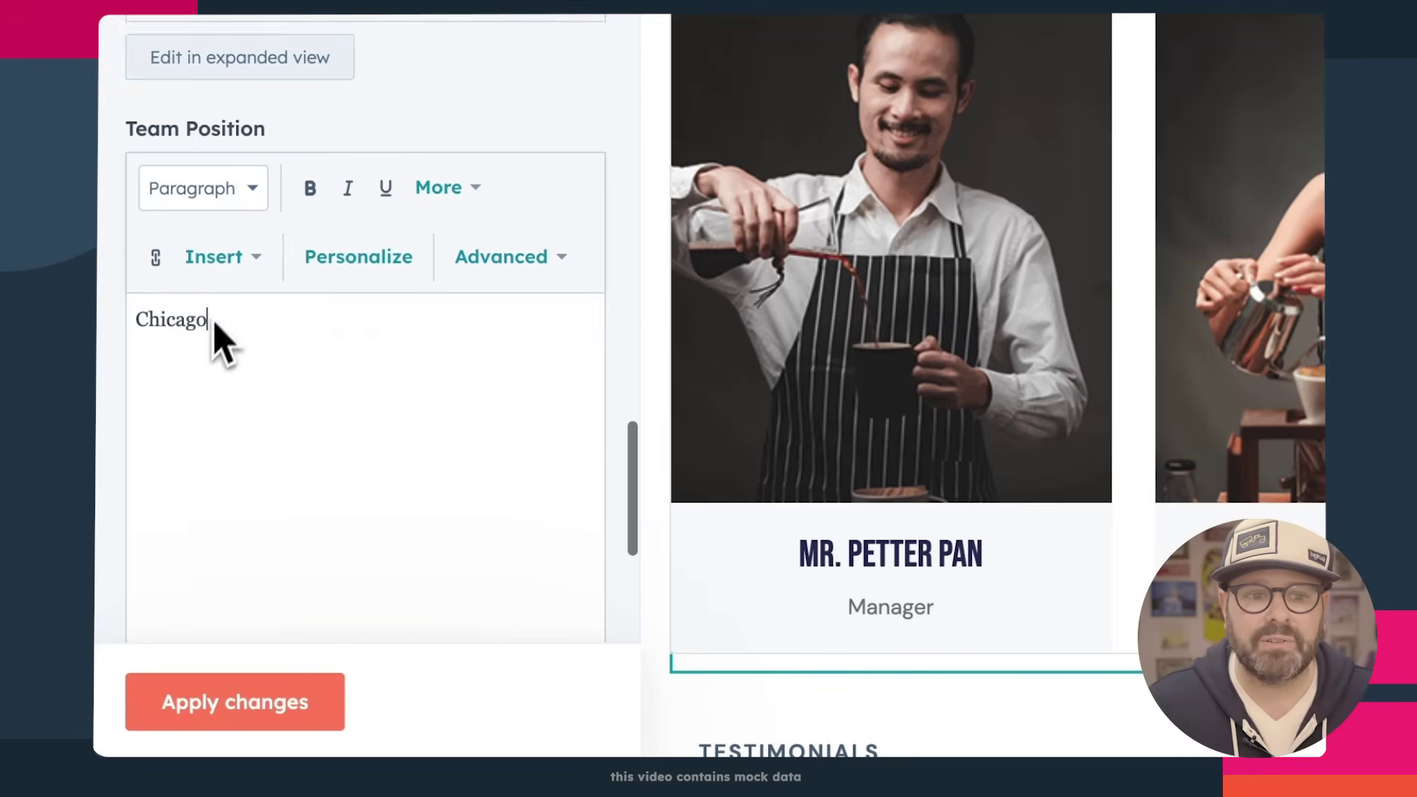
scroll(215, 329, up, 7)
click(254, 705)
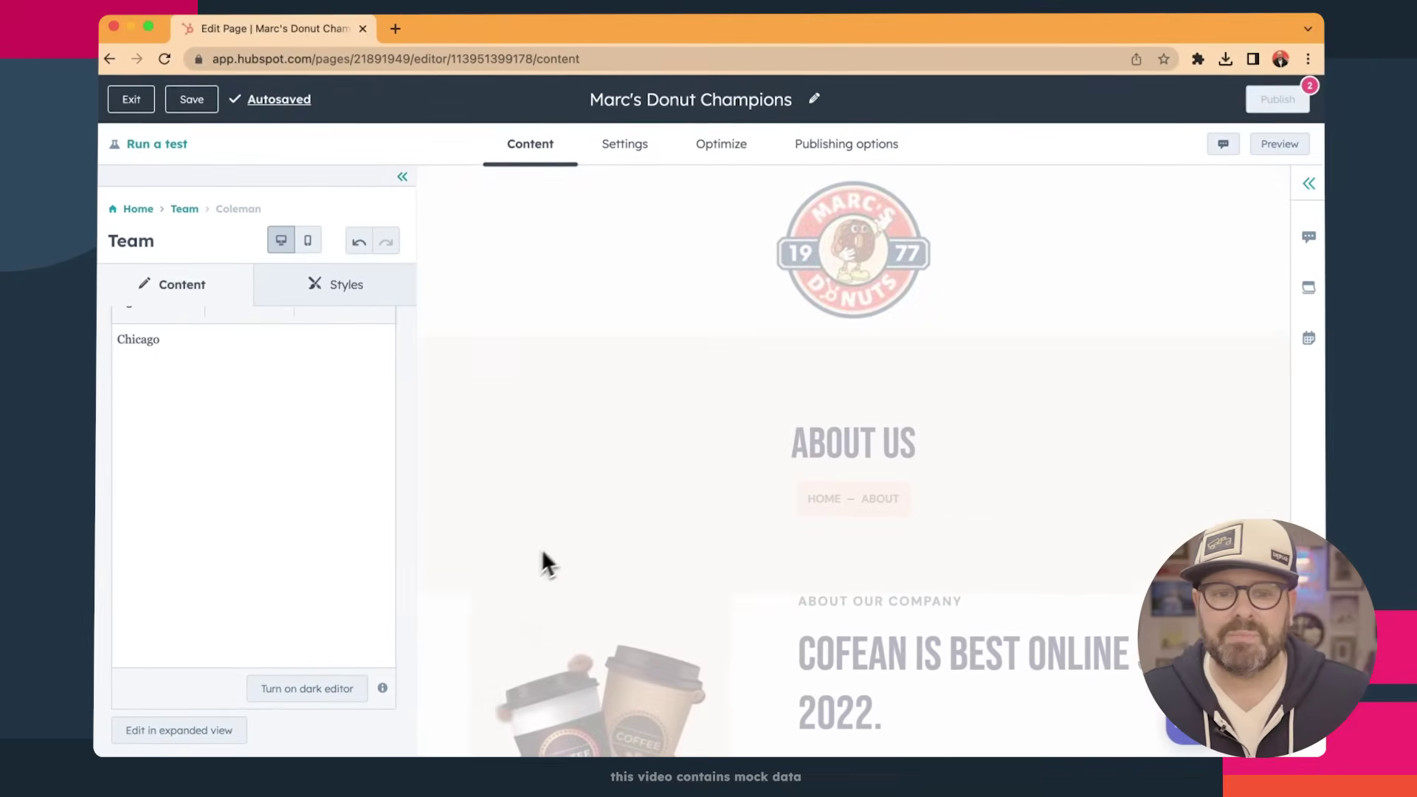
Change the subtitle of the section heading above the team photos to "They Came, They Saw, They Ate Donuts".
scroll(546, 561, down, 10)
scroll(555, 550, down, 5)
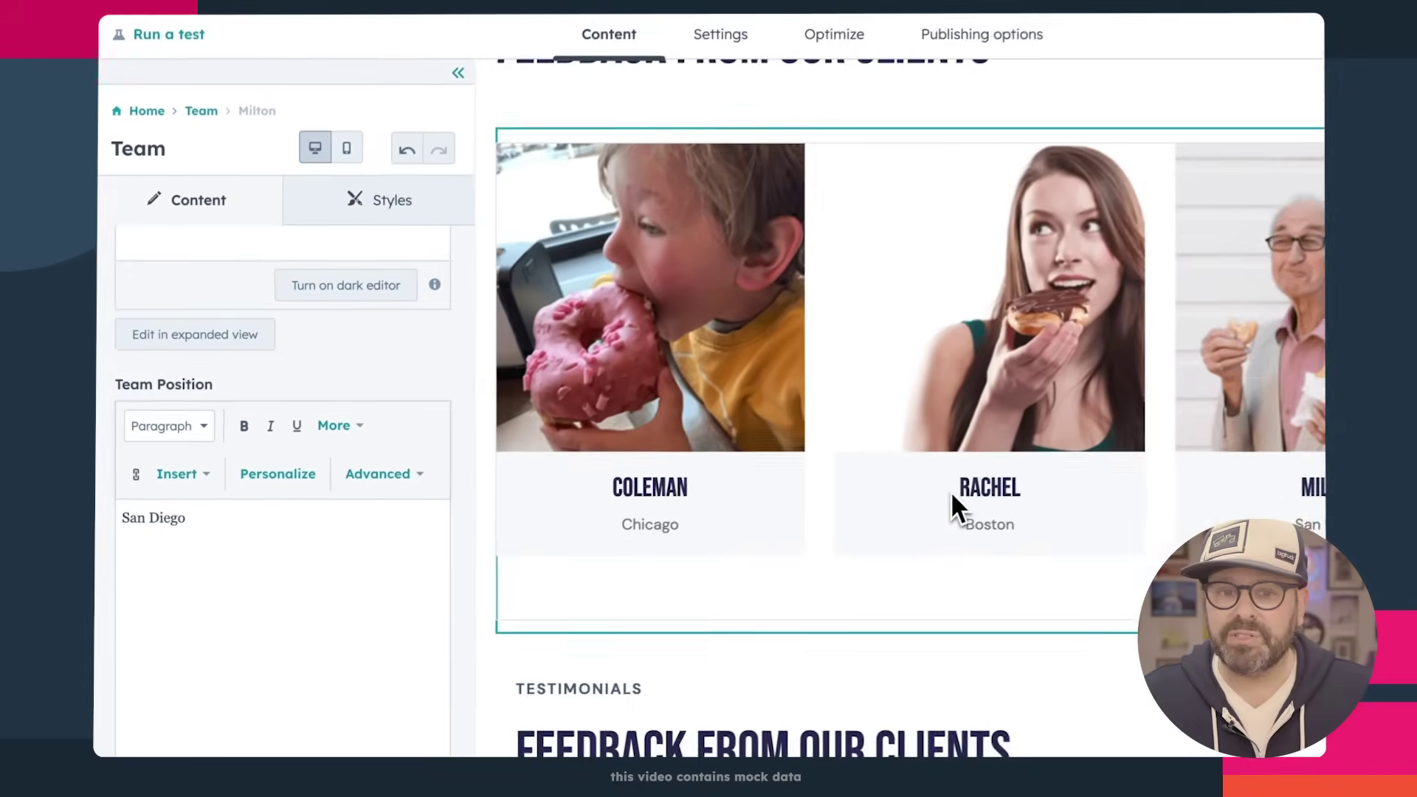
scroll(816, 535, up, 5)
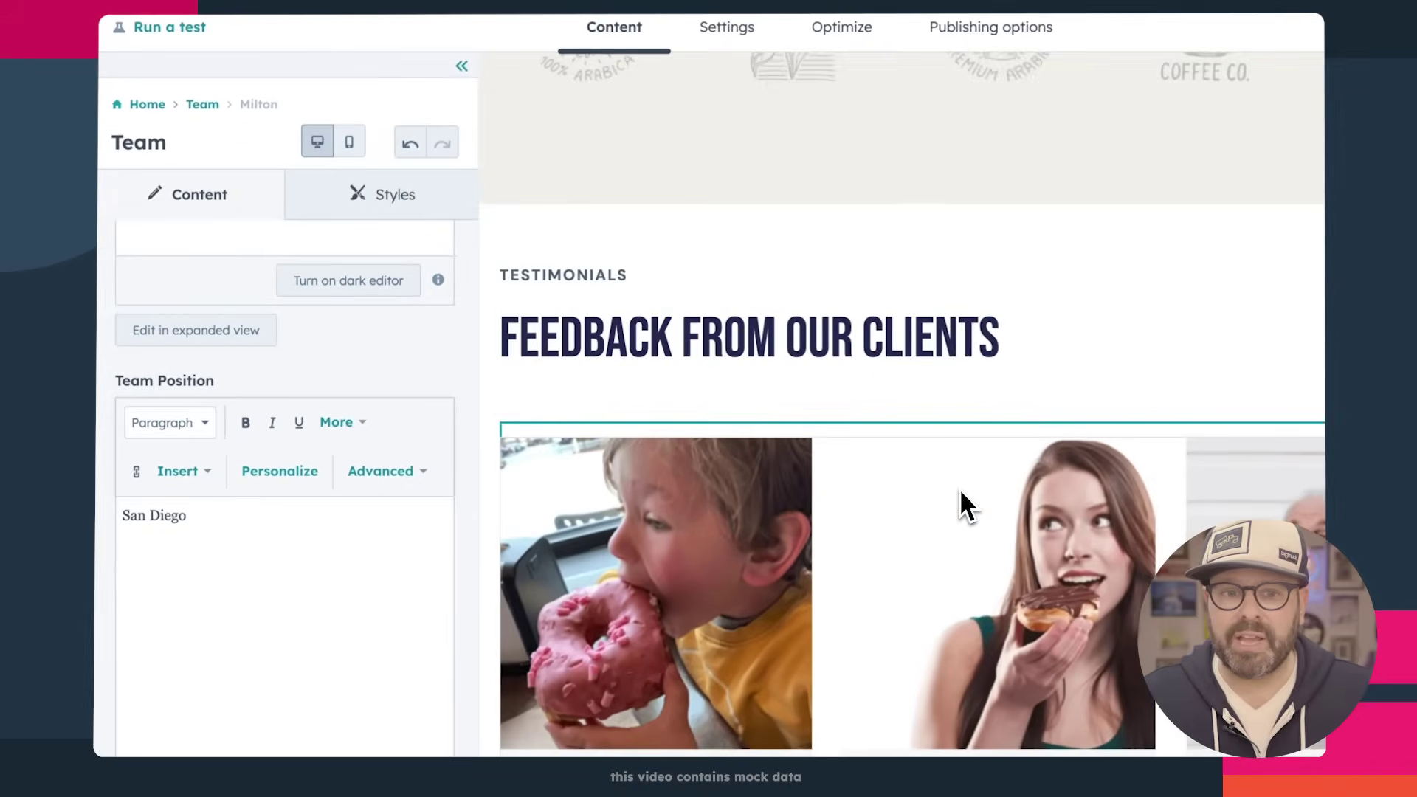
click(654, 396)
scroll(326, 392, up, 5)
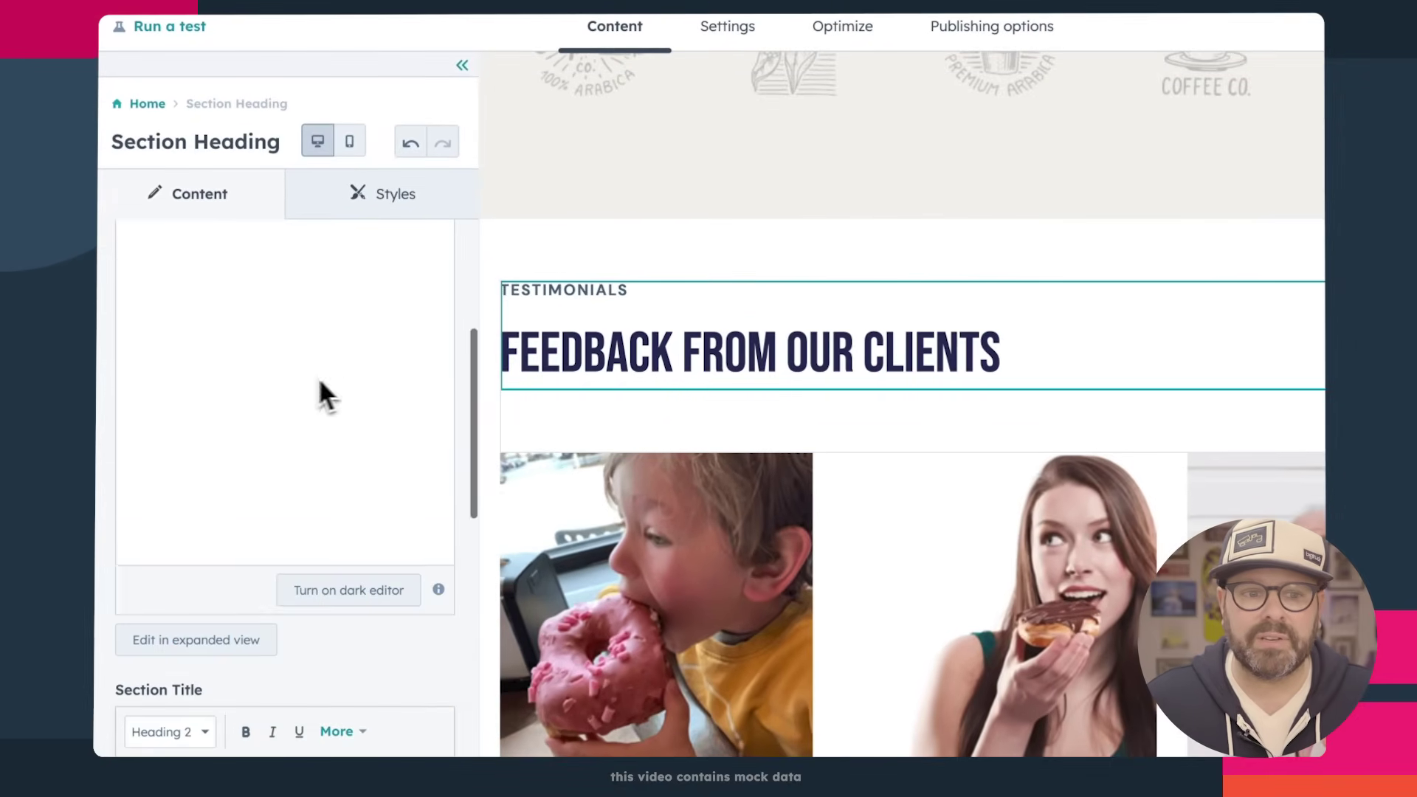
double_click(196, 476)
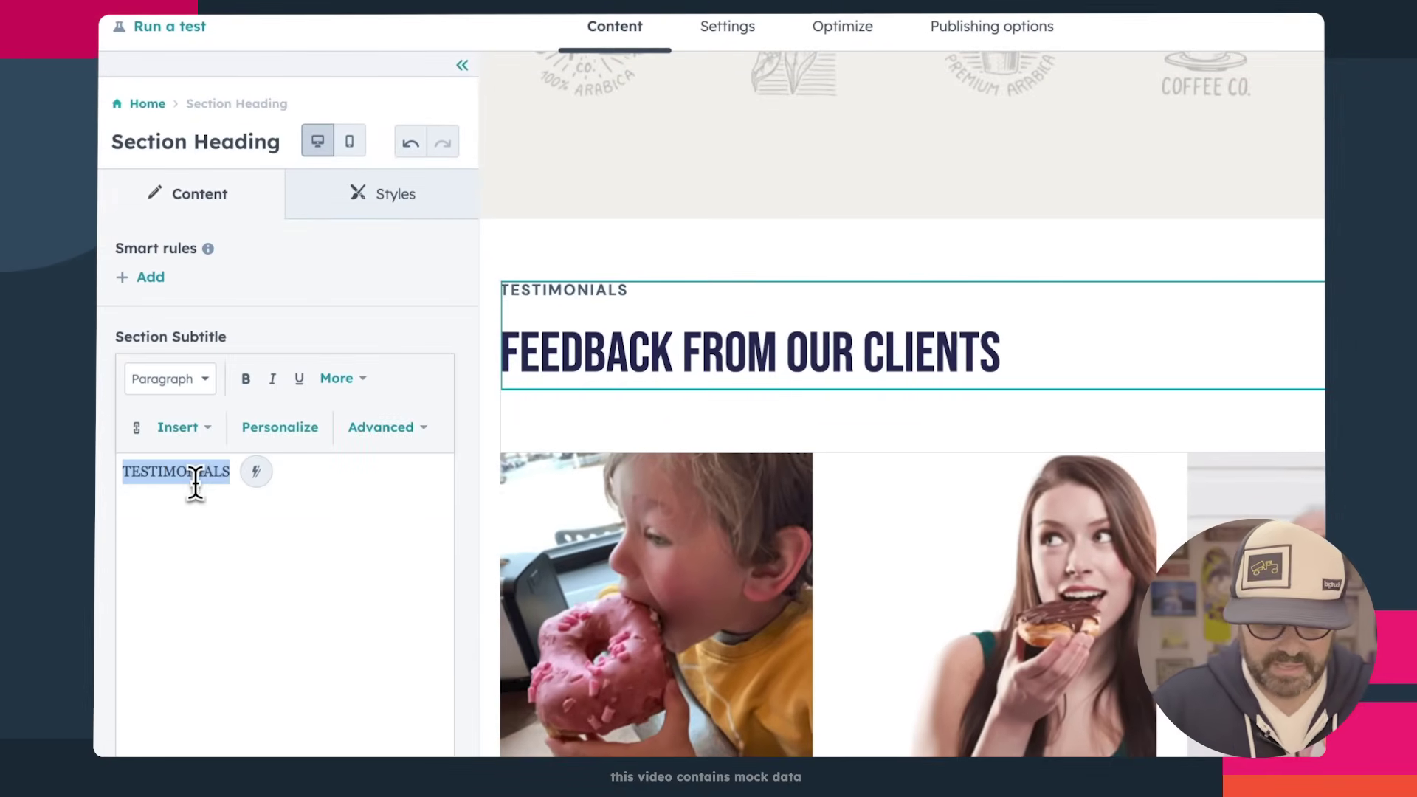
text(They Came, They Saw, They Ate Donuts)
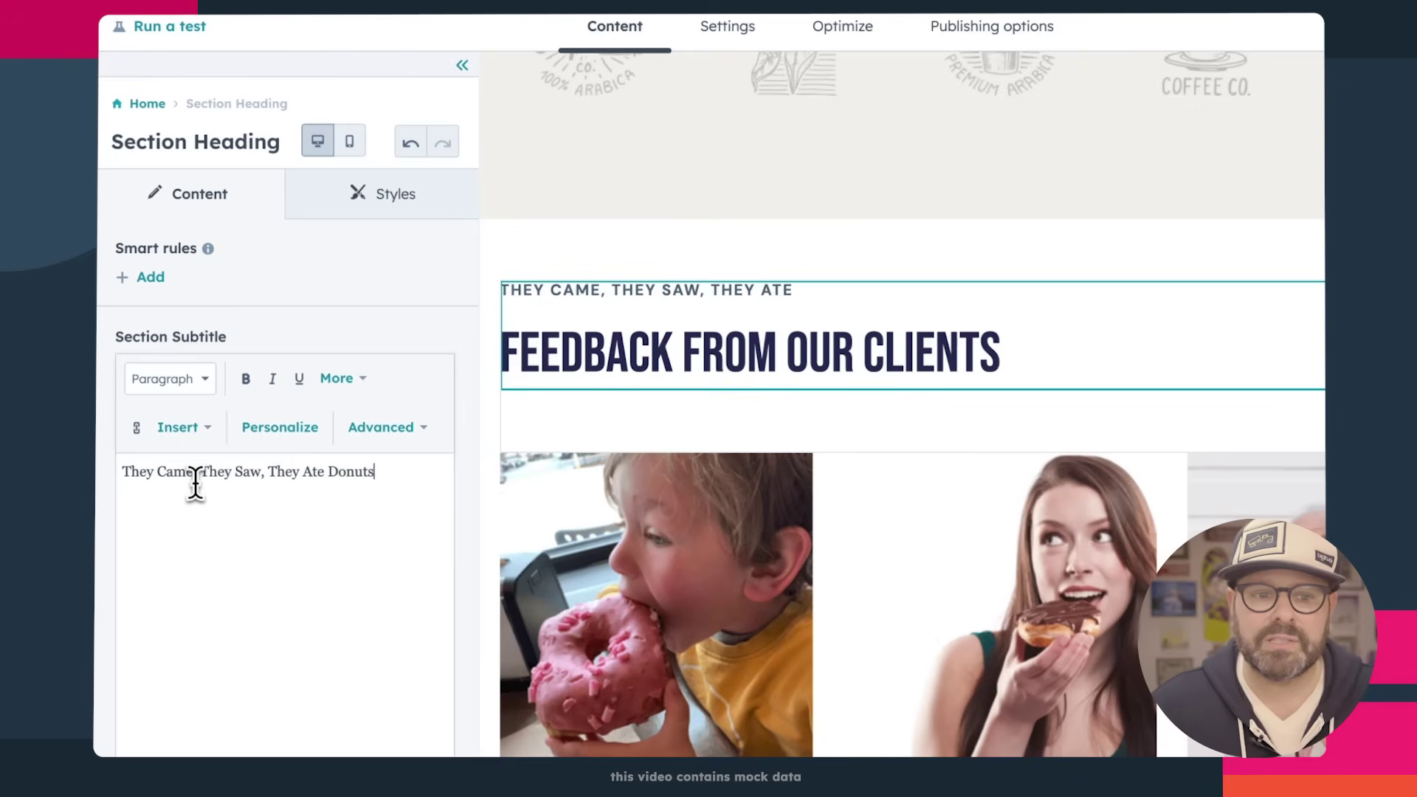
Replace the section title "Feedback from our clients" above the team photos with "Marc's Donut Champions".
scroll(104, 576, down, 5)
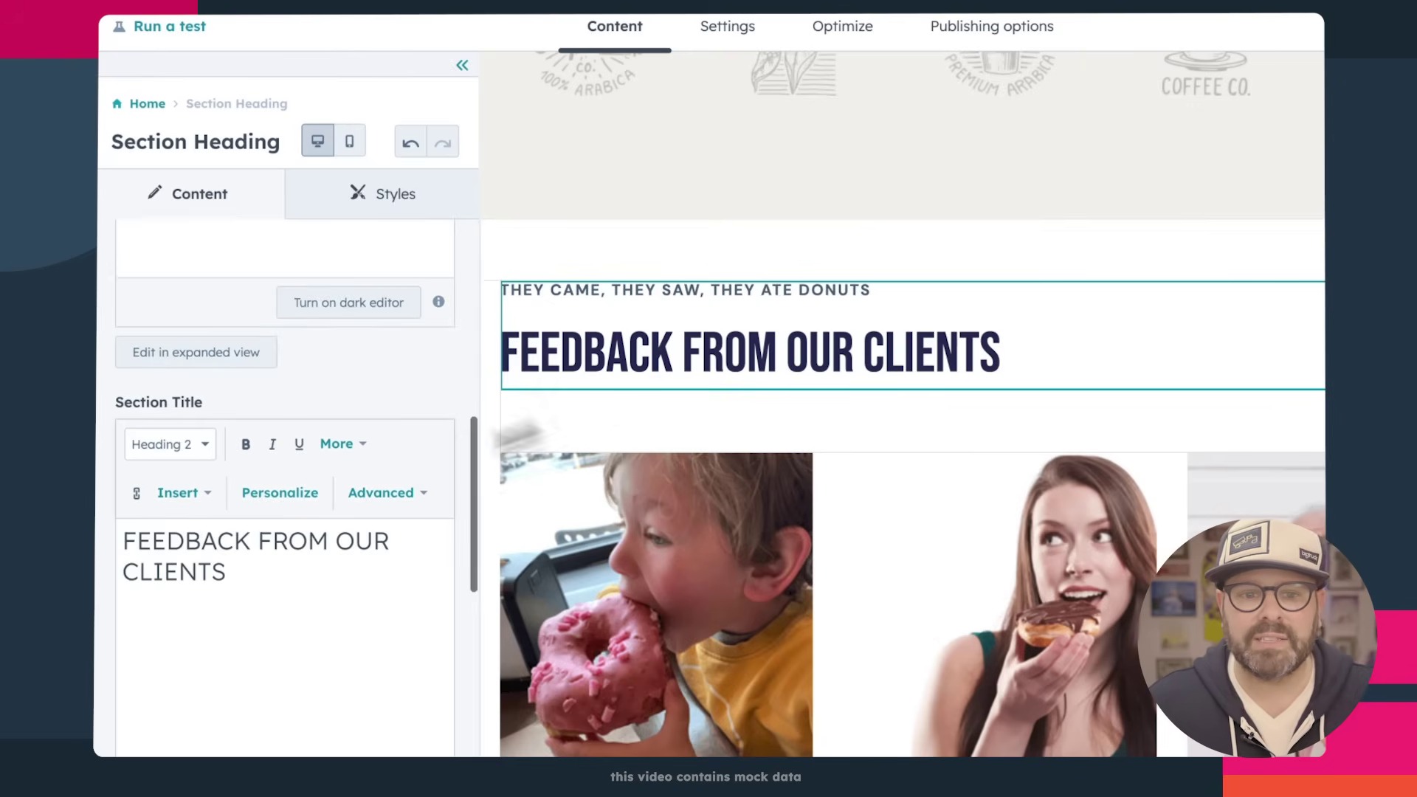
key(ctrl+a)
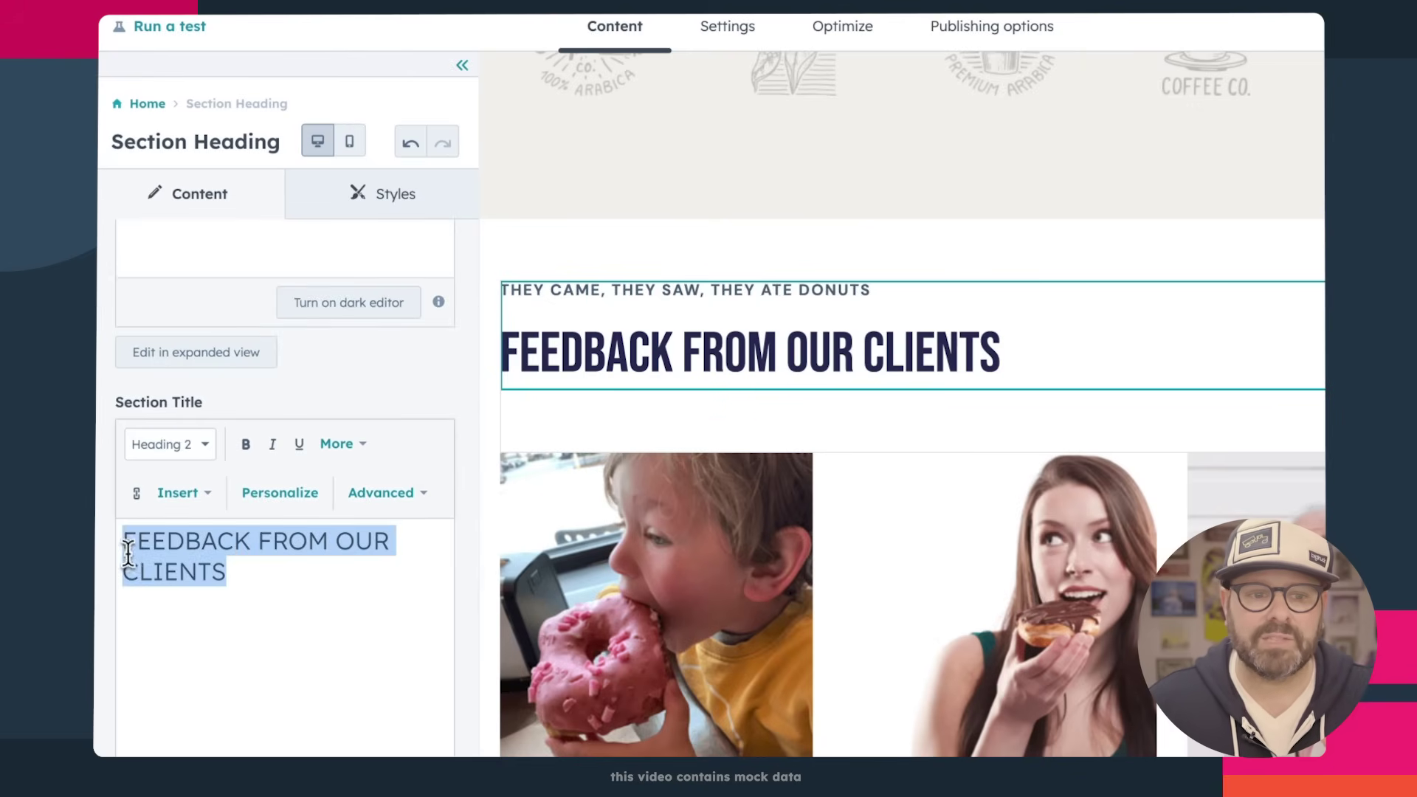
text(Marc's Donut C)
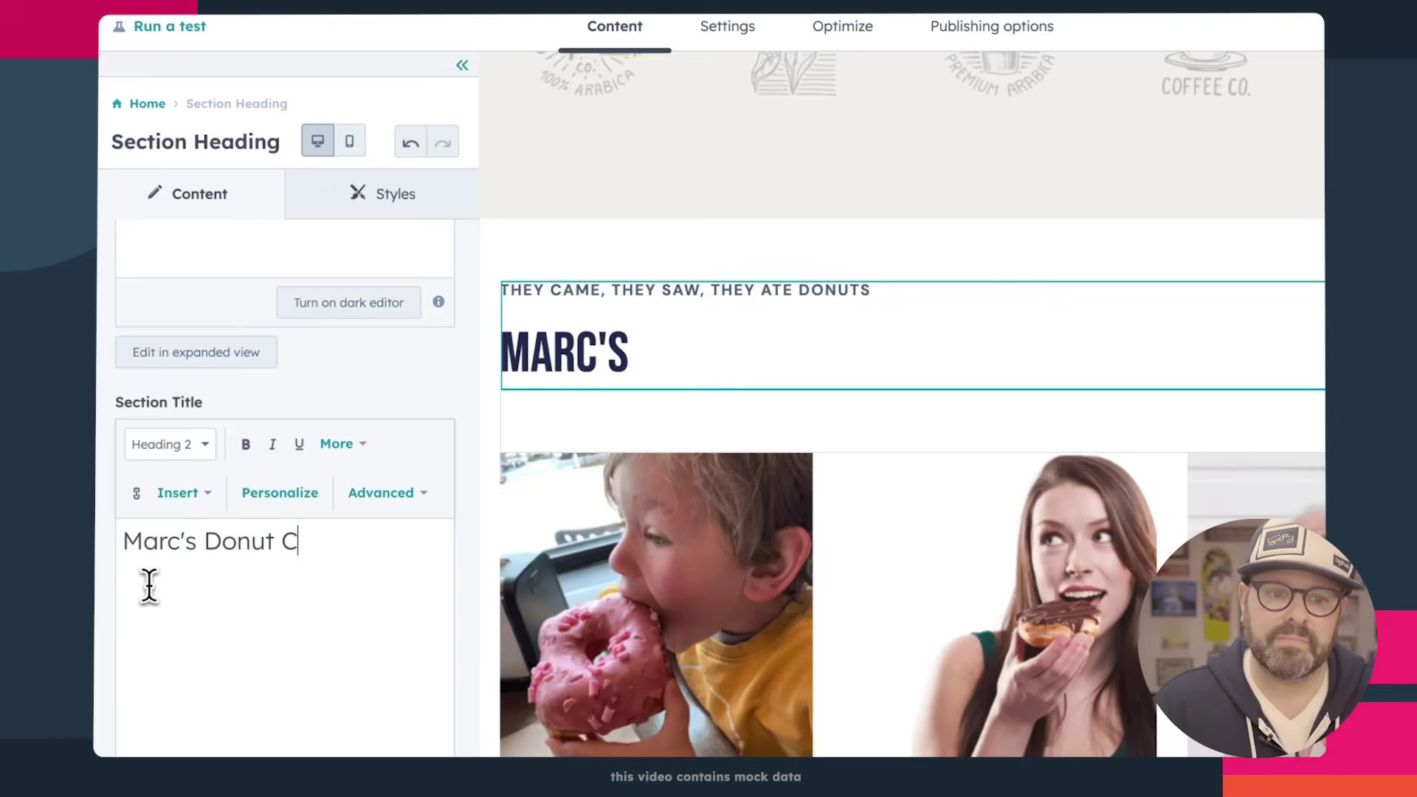
text(hampo)
key(BackSpace)
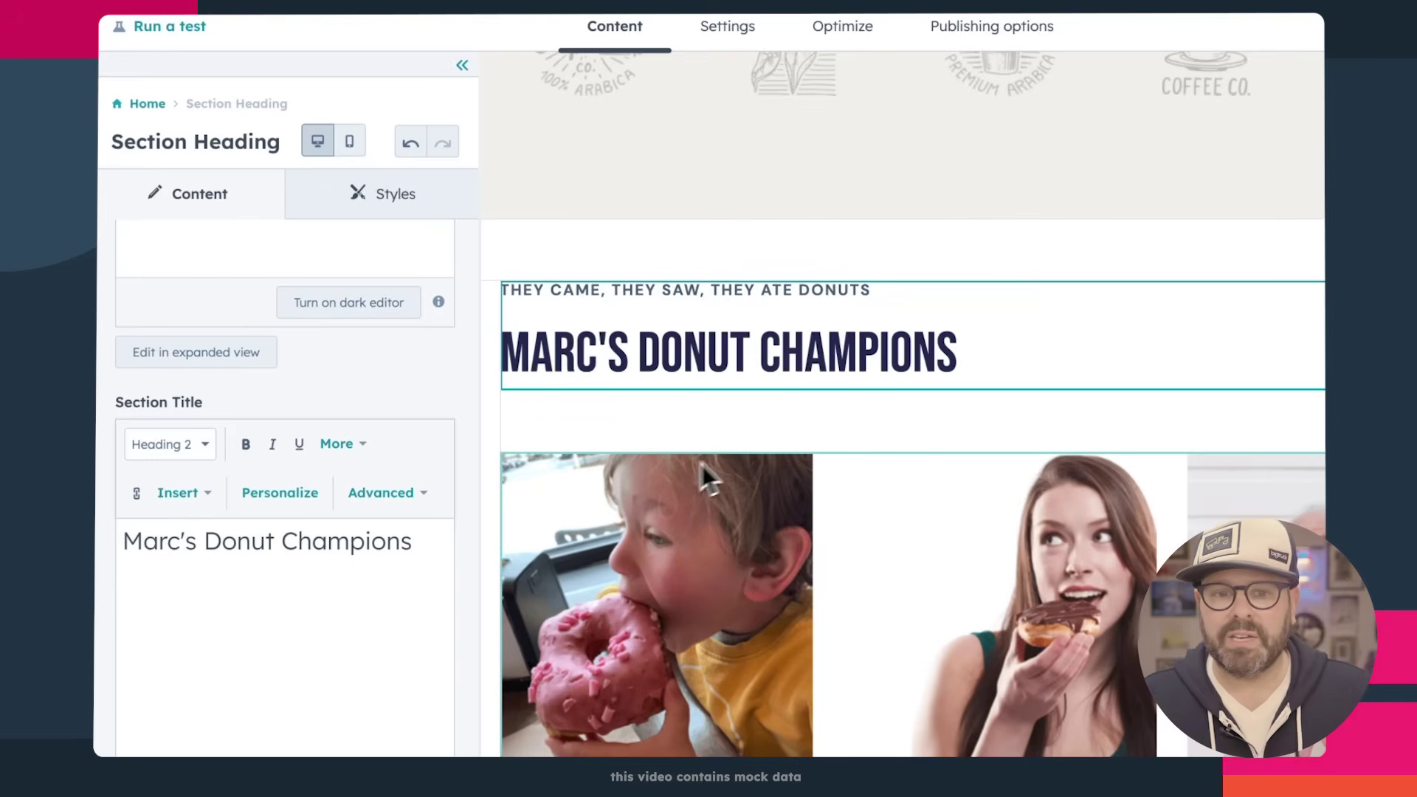
Delete the coffee logos section and the "About Us" banner from the page.
scroll(710, 458, up, 5)
click(878, 494)
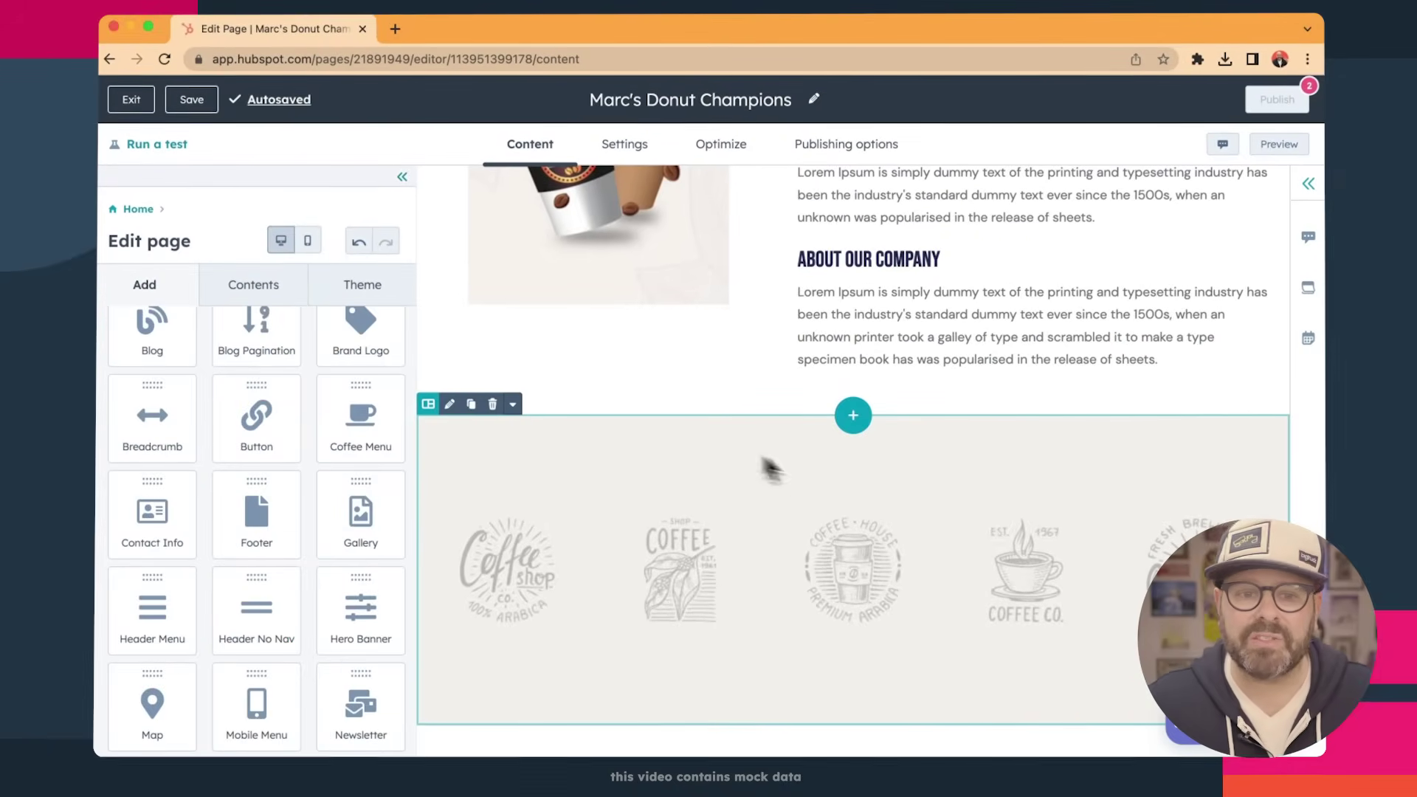
click(493, 405)
scroll(496, 426, up, 5)
key(ctrl+z)
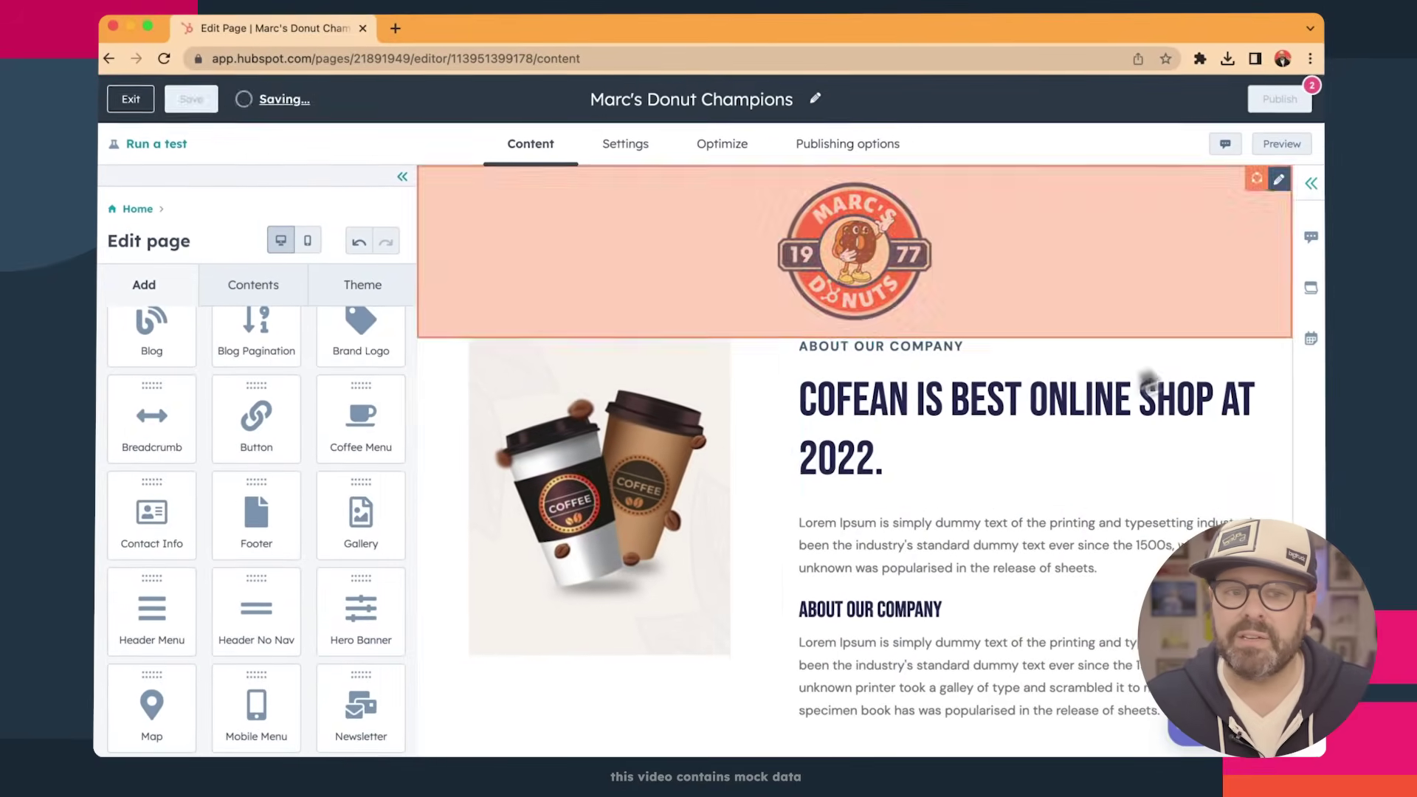
Delete the "About our company" section above the team photos and the "Feedback from our clients" testimonials section below them.
mouse_move(493, 343)
click(494, 330)
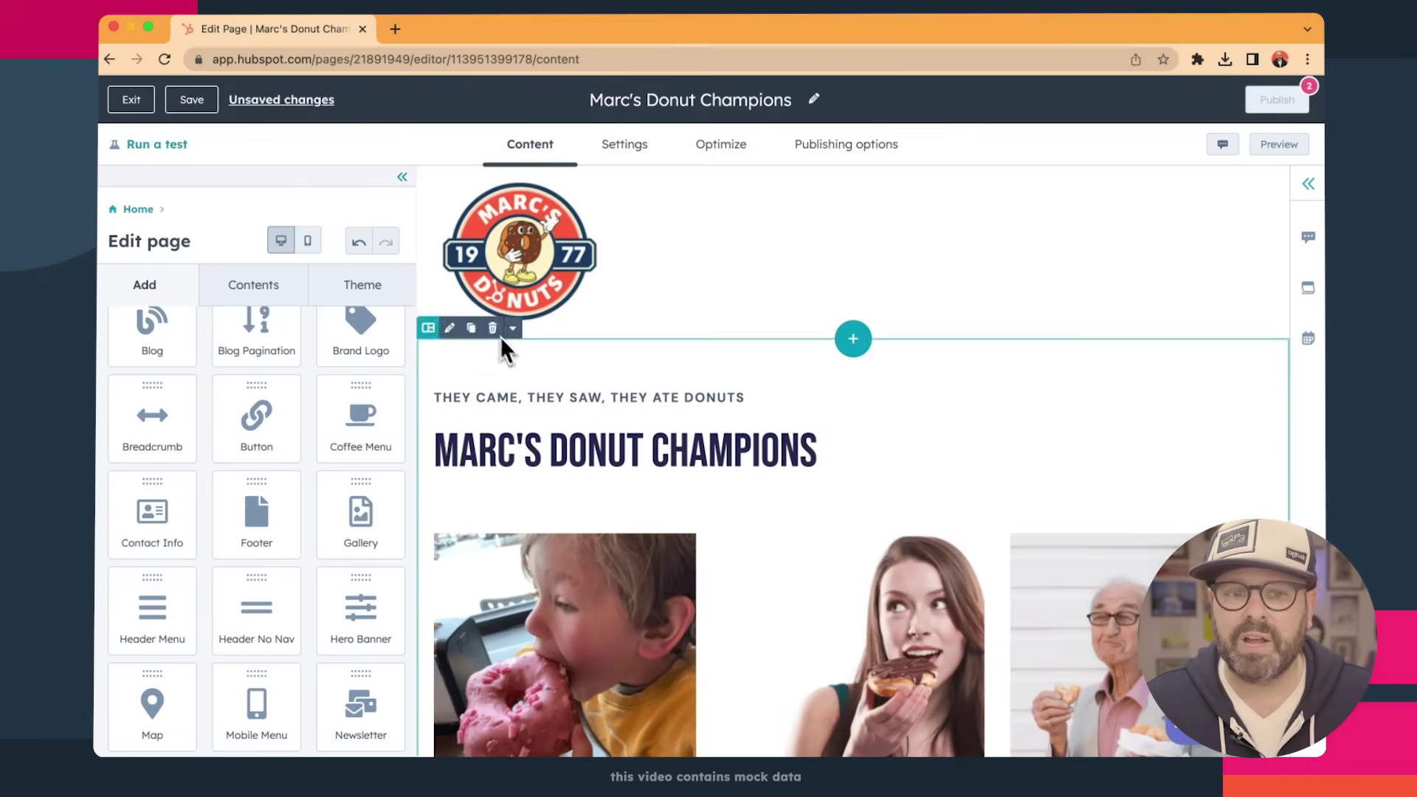
scroll(583, 412, down, 7)
scroll(583, 412, down, 2)
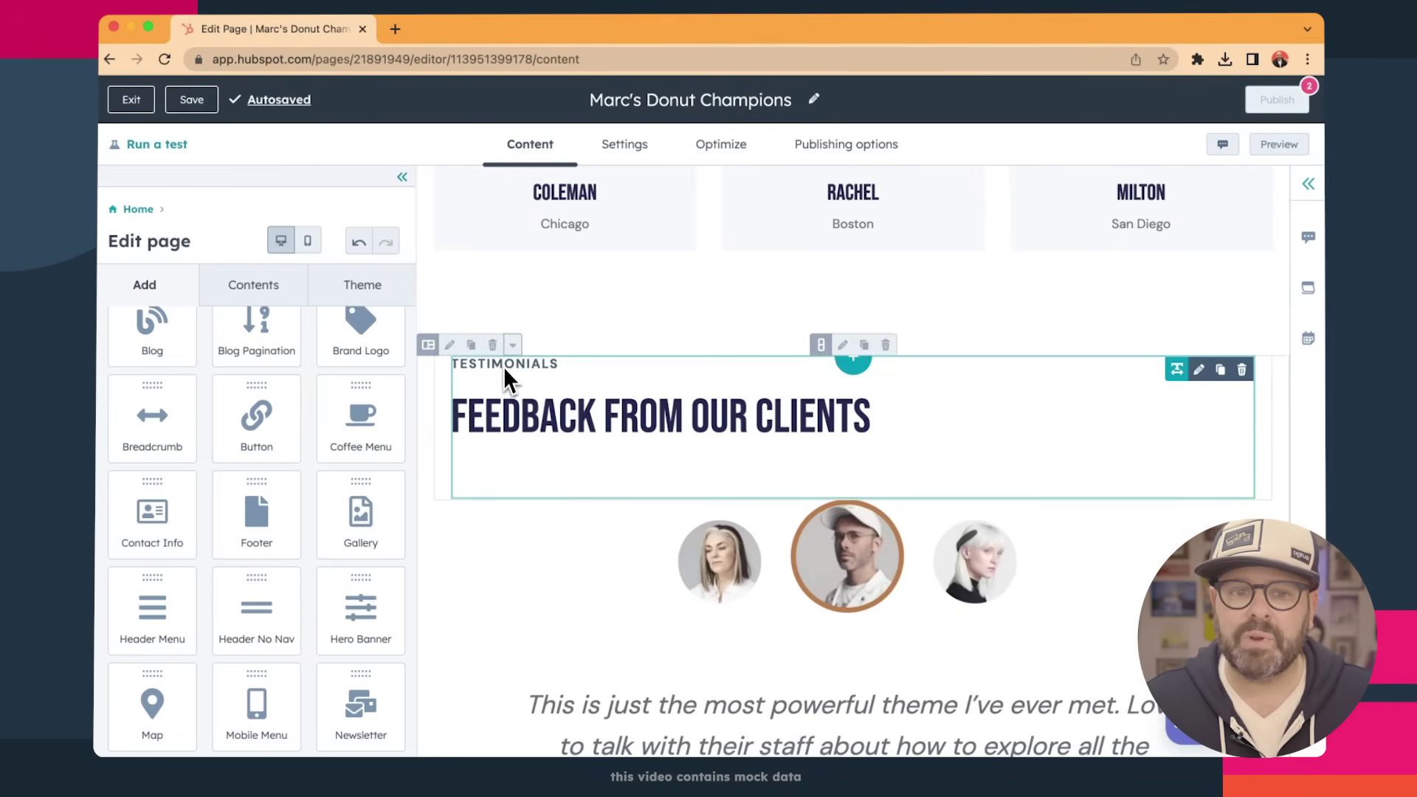
click(492, 345)
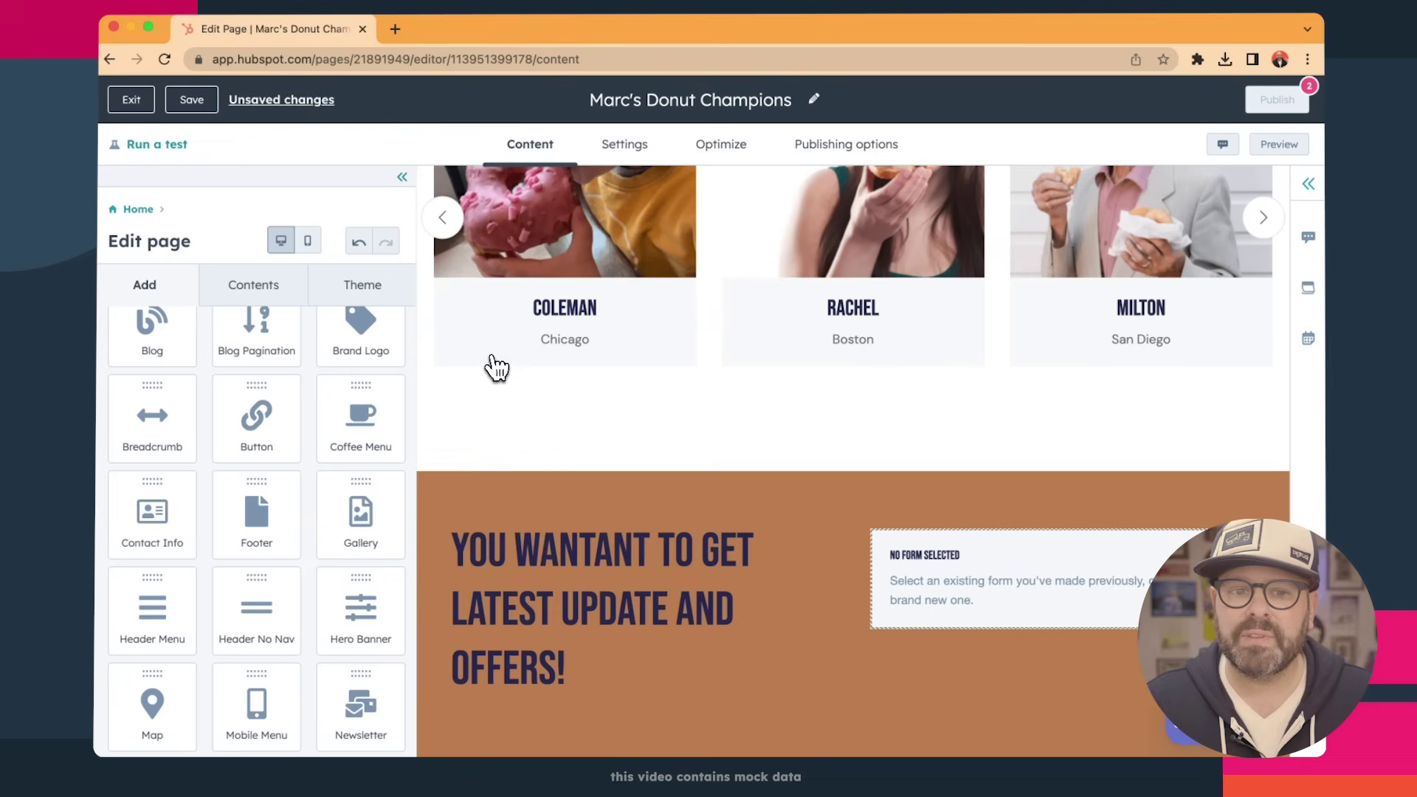
Replace the heading text beside the form placeholder with "Sign up for a free donut on your birthday!" using the expanded text view.
click(598, 511)
click(600, 582)
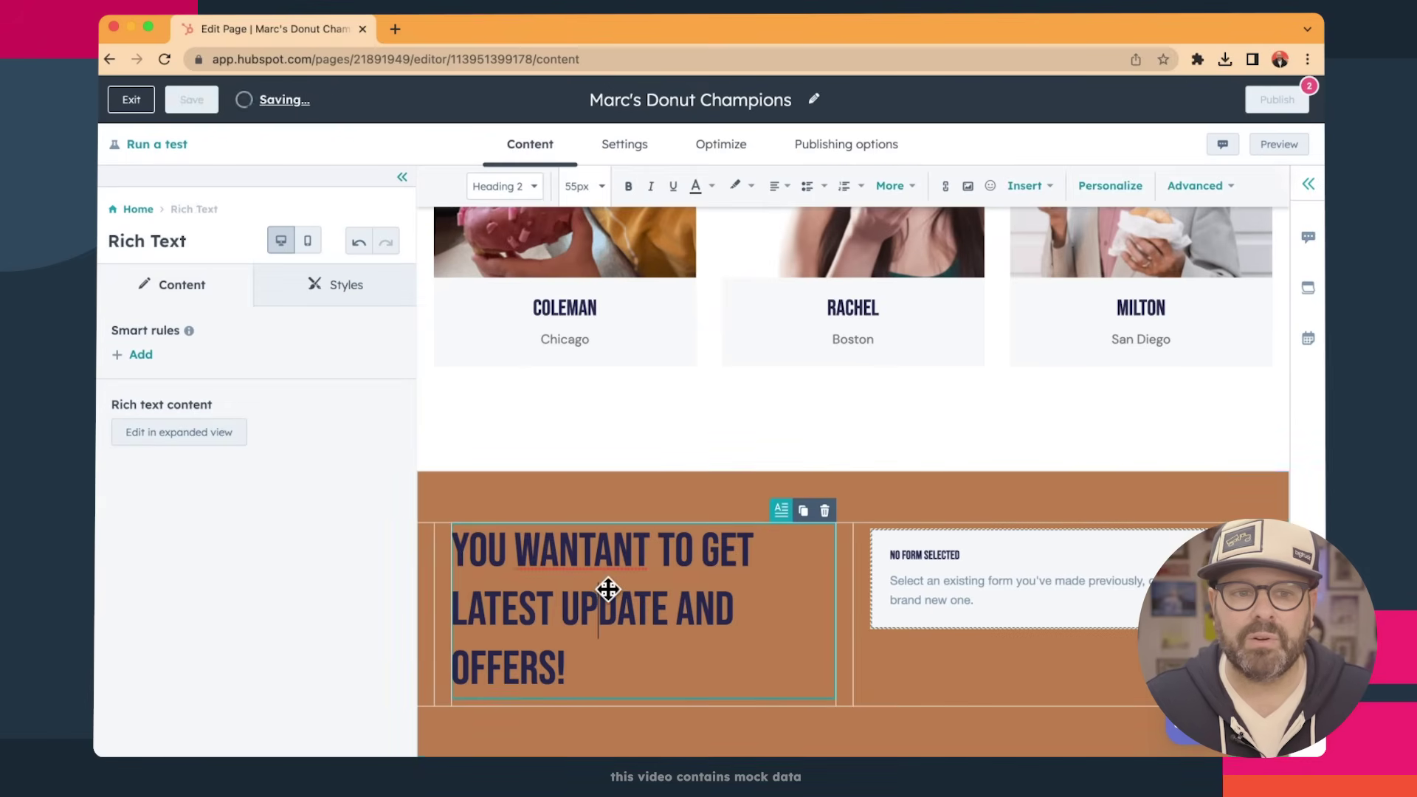
click(186, 435)
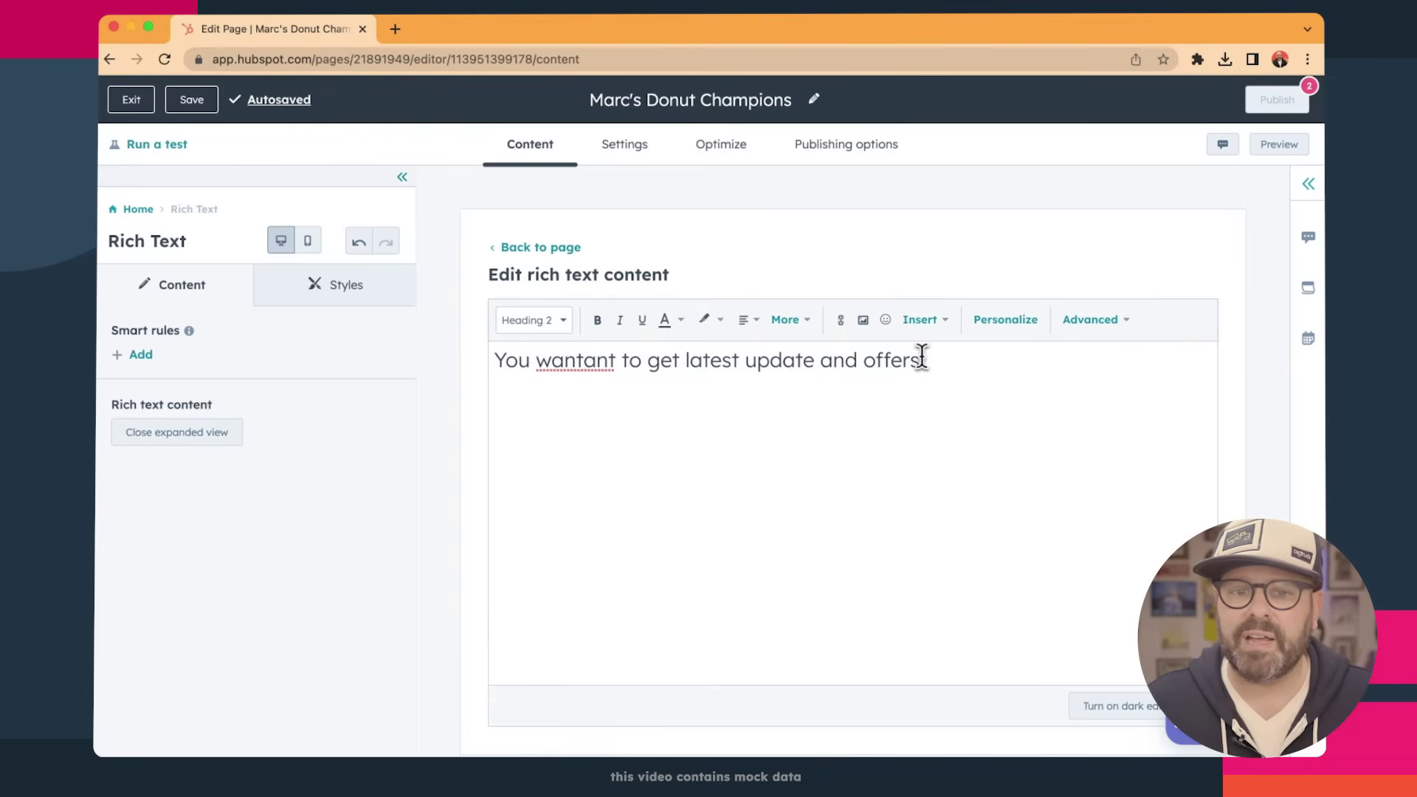
drag(926, 360, 484, 363)
text(Sign)
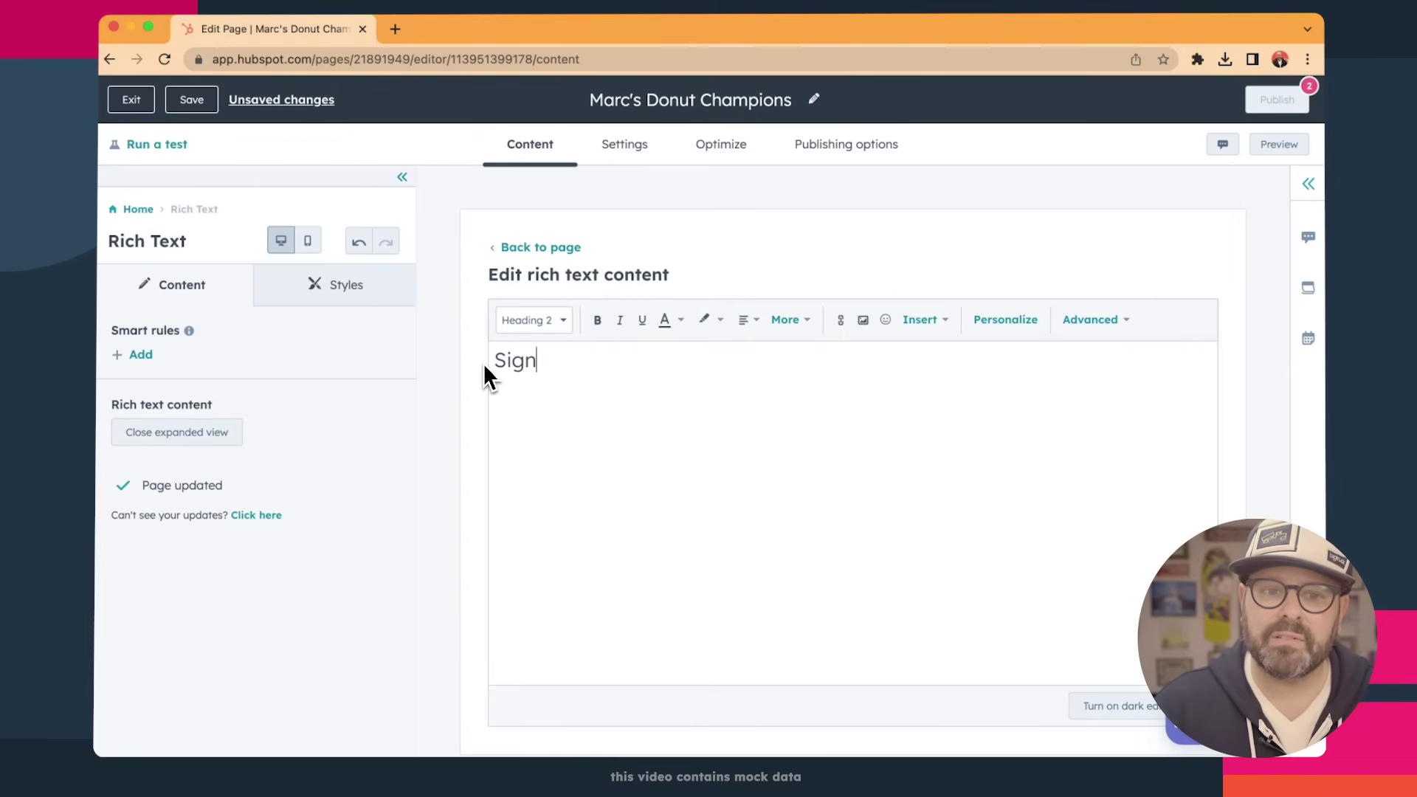
text( up for a free donut on your b)
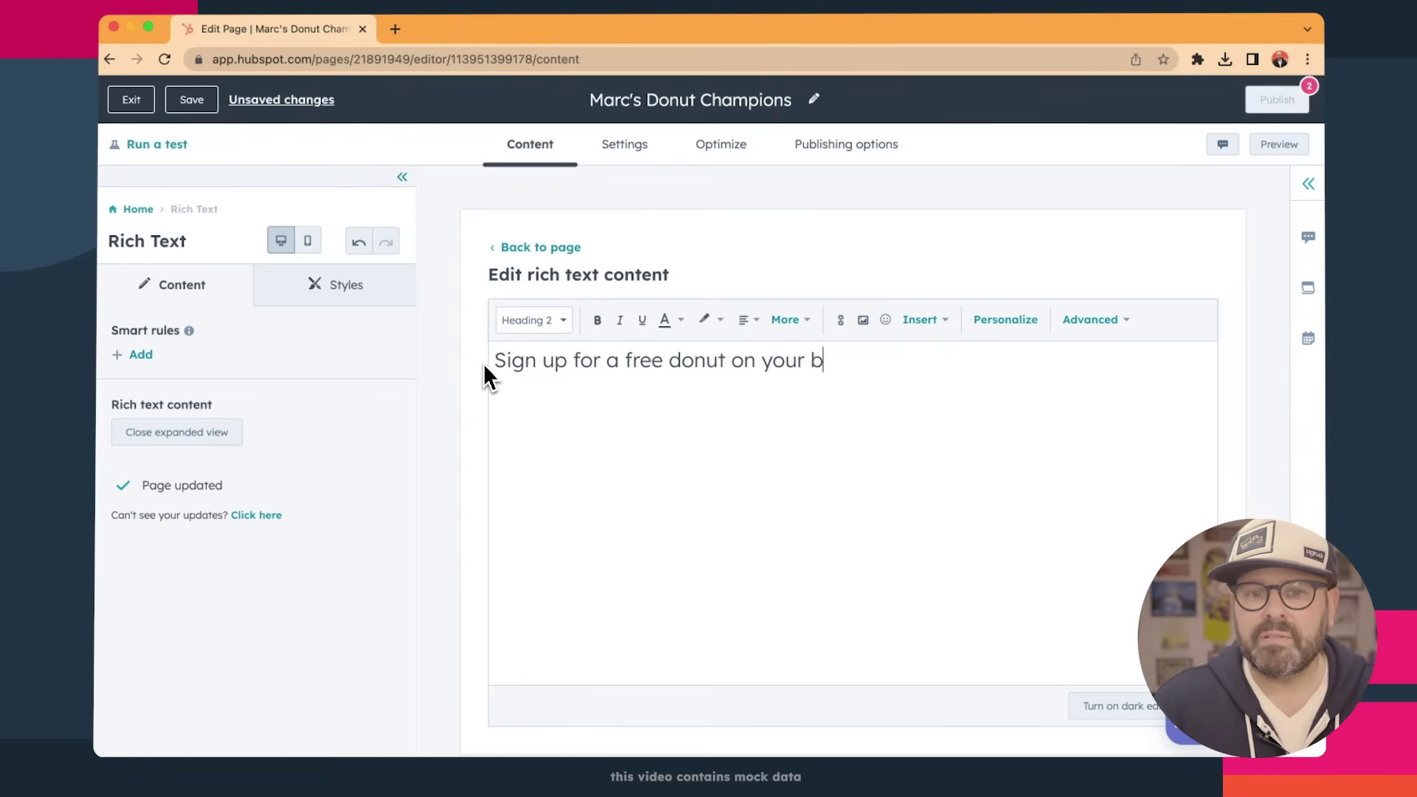
text(irthday!)
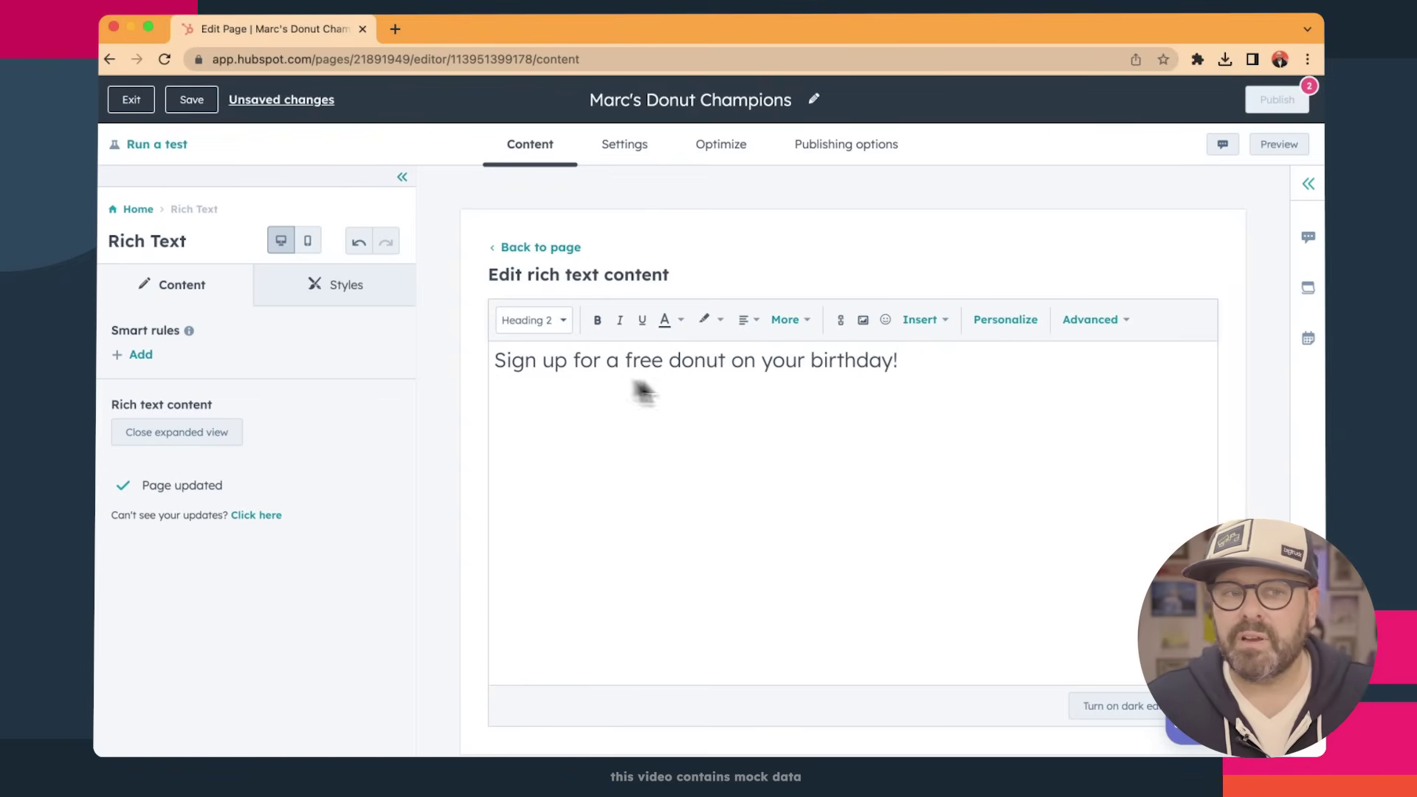
click(221, 431)
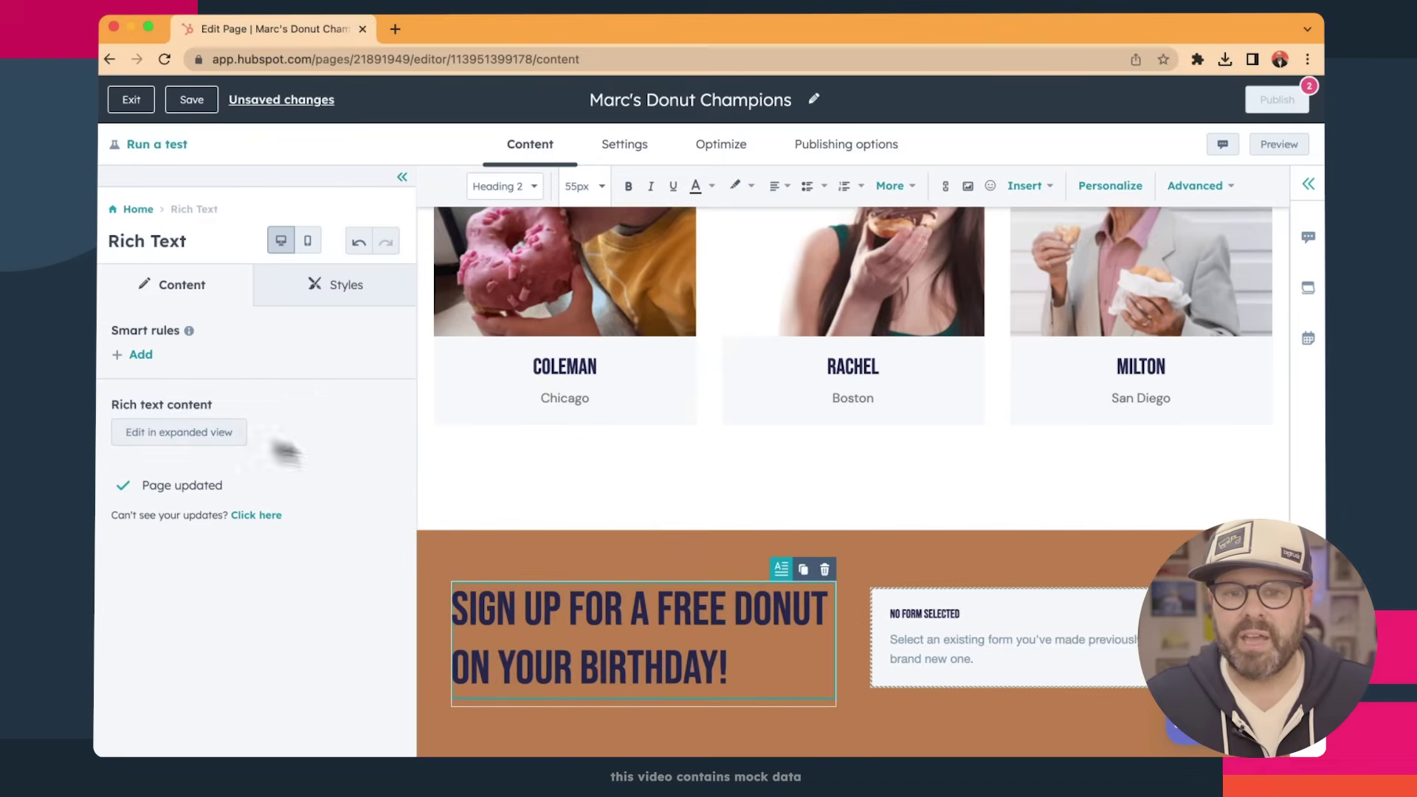
Set the page title to "Donut Champions" in the page settings.
scroll(702, 507, up, 10)
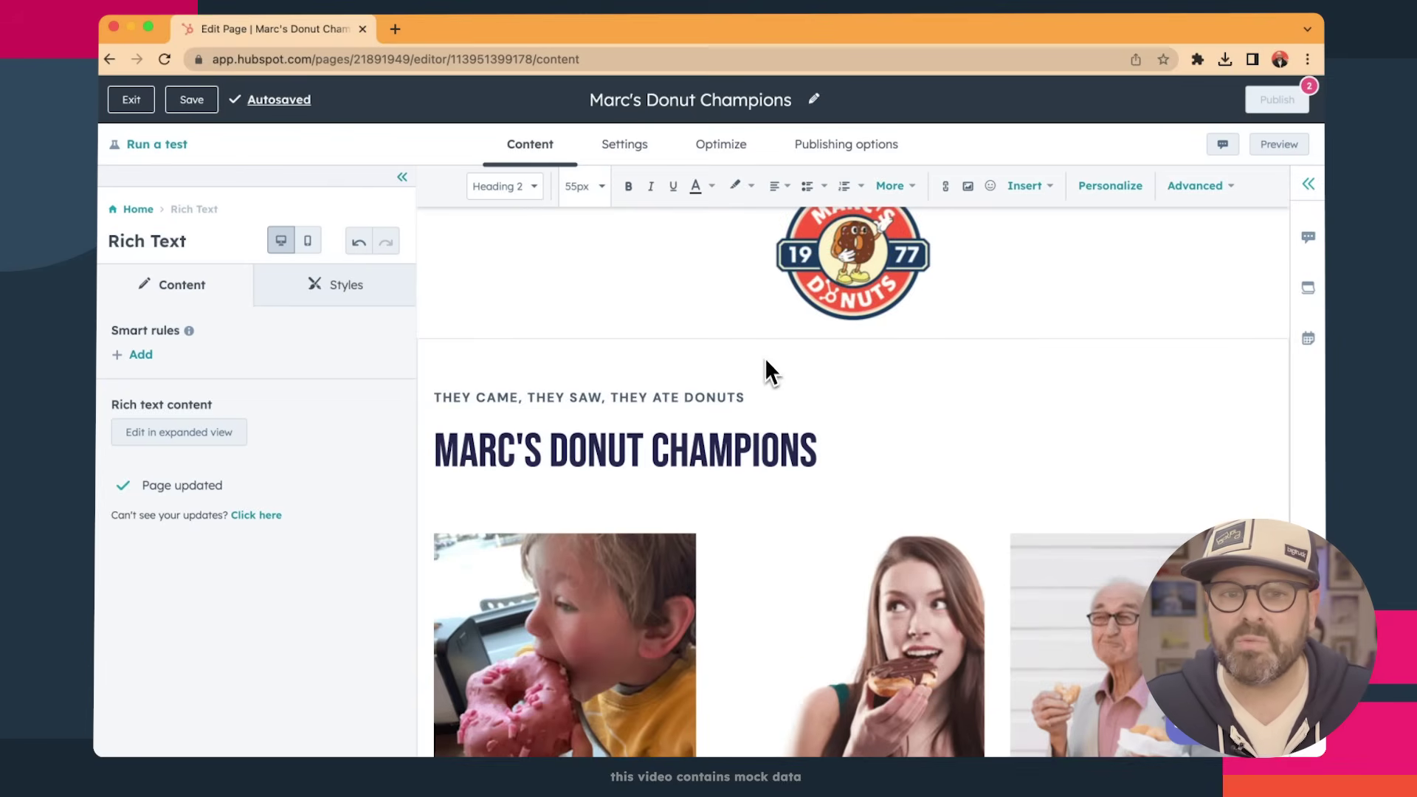
click(637, 156)
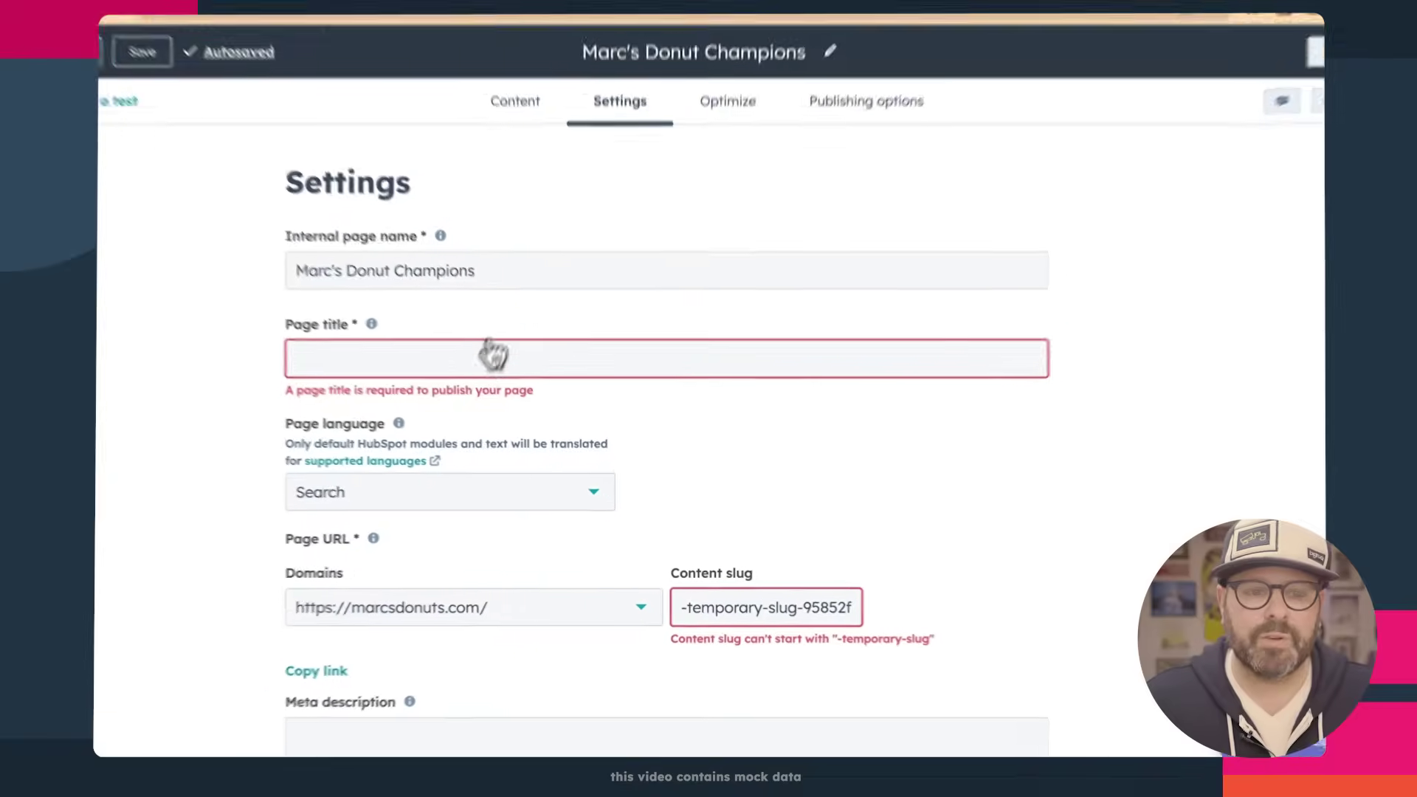
click(421, 368)
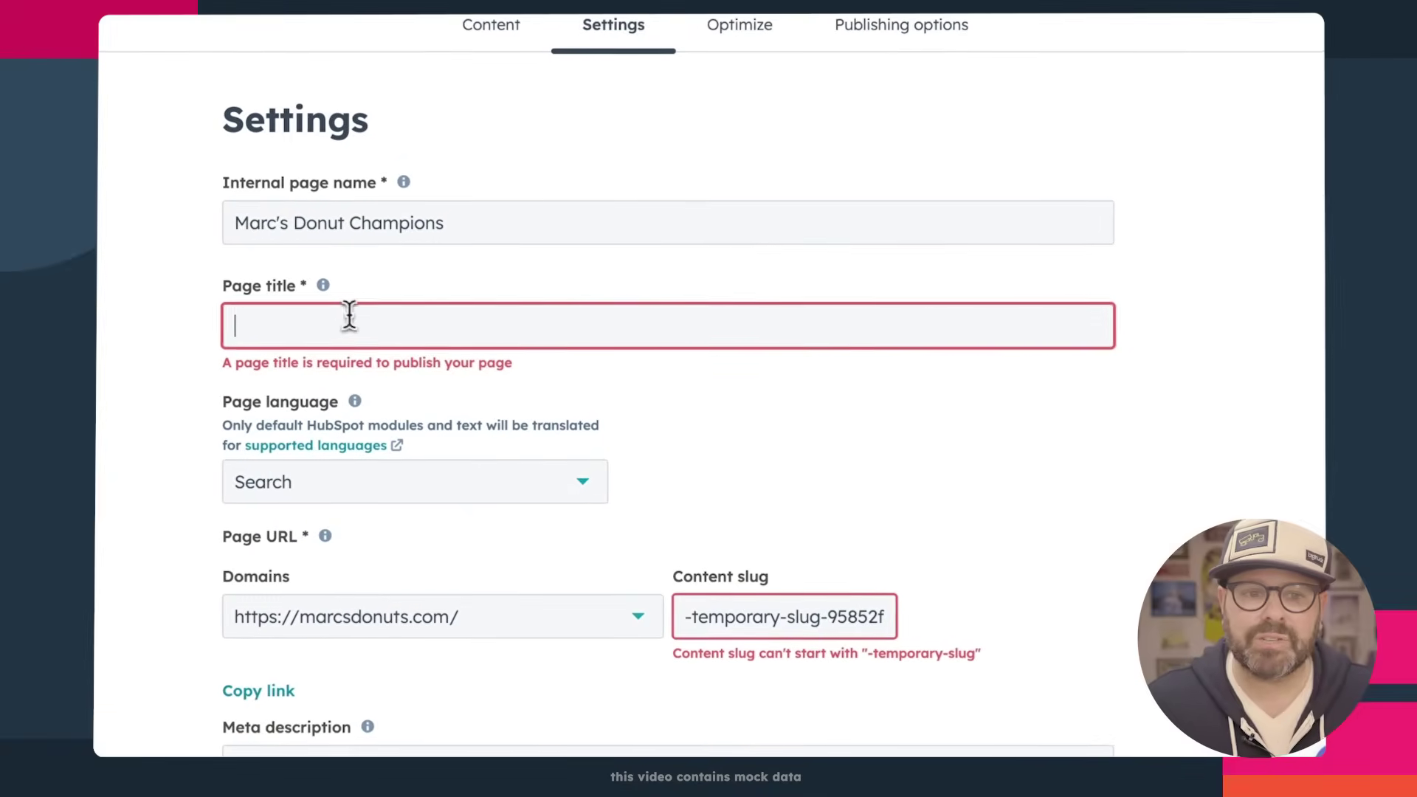
text(Donut Champions)
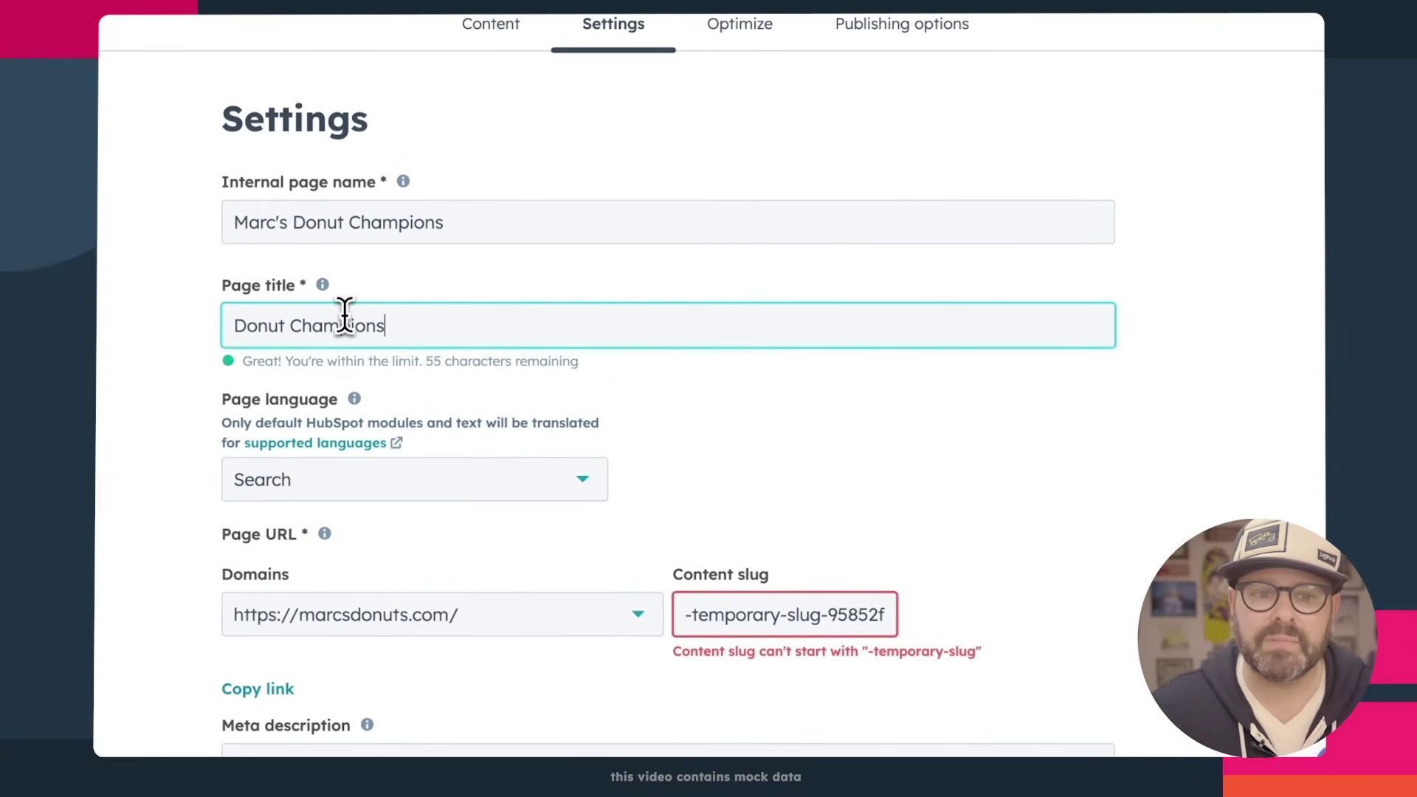
Enter "Marc's Donut champions" as the page's meta description.
scroll(313, 441, down, 2)
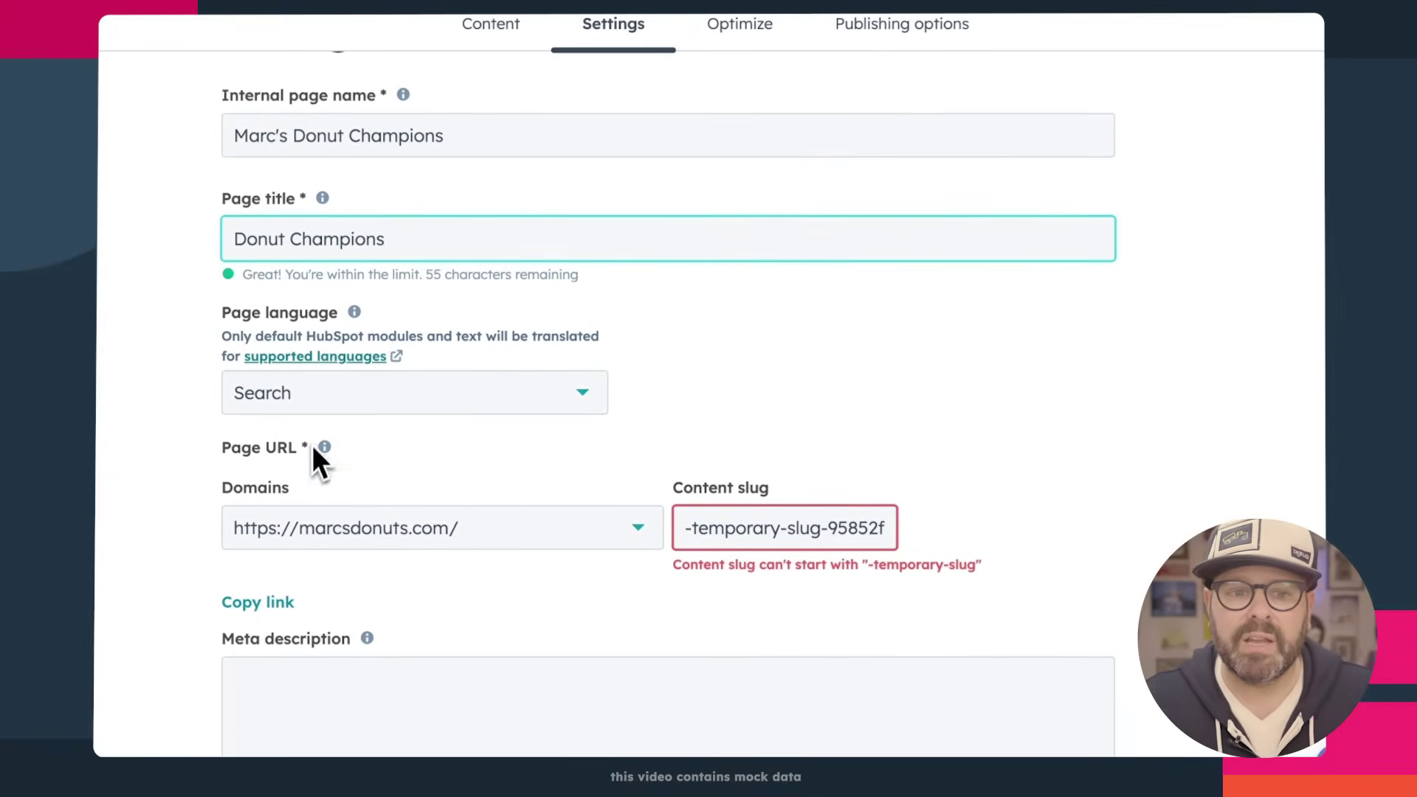
click(353, 607)
text(M)
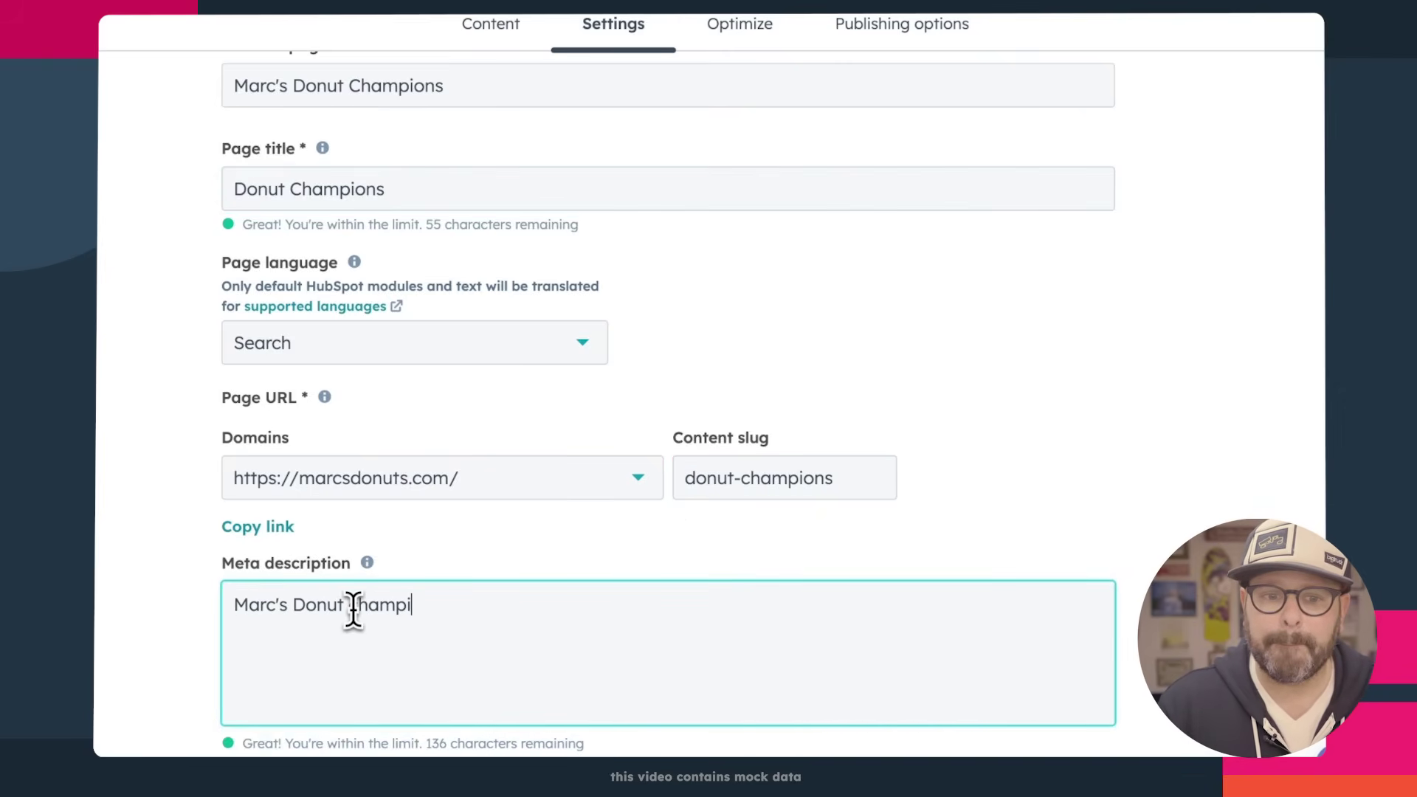
text(arc's Donut champions)
Enable the featured image used for sharing the page on social media.
scroll(354, 610, down, 5)
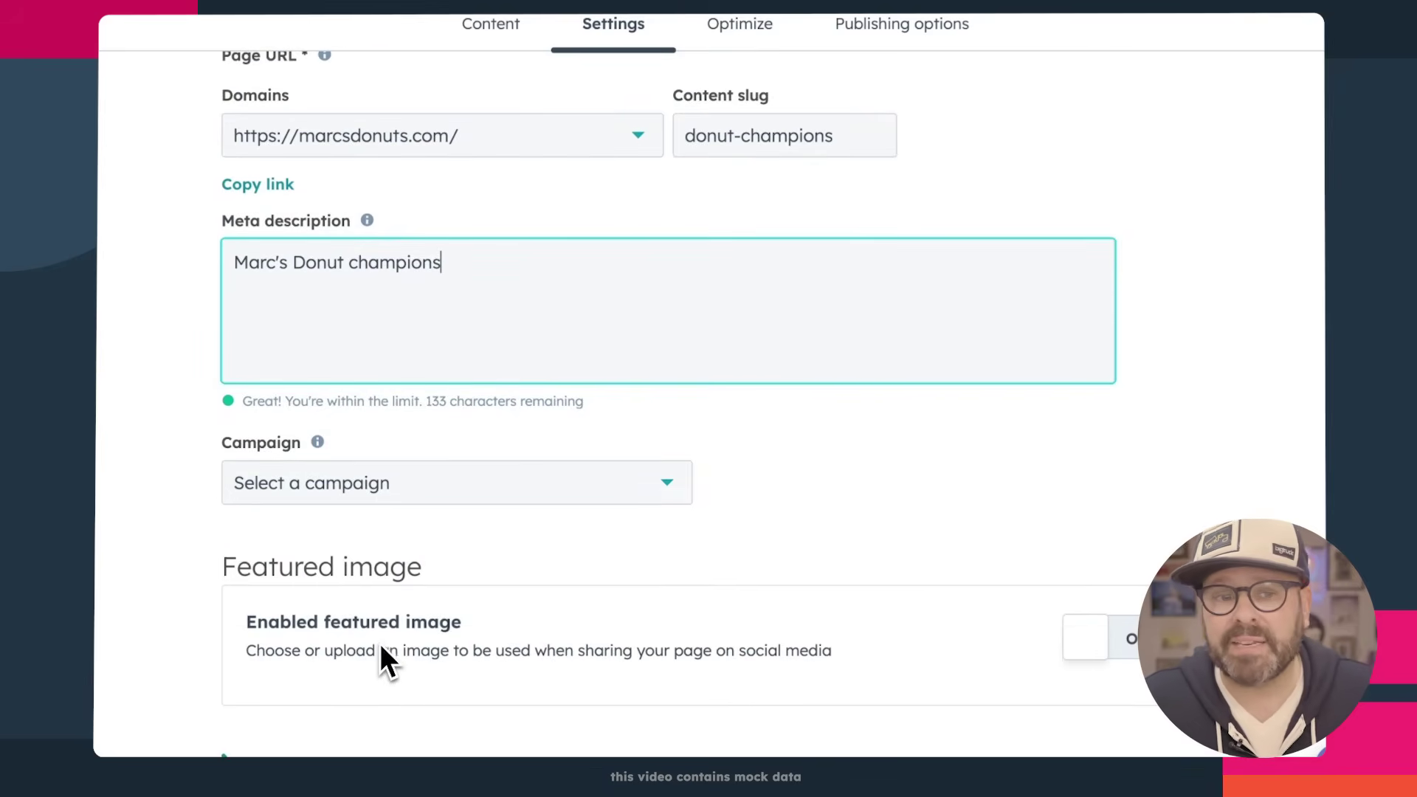
scroll(394, 649, down, 1)
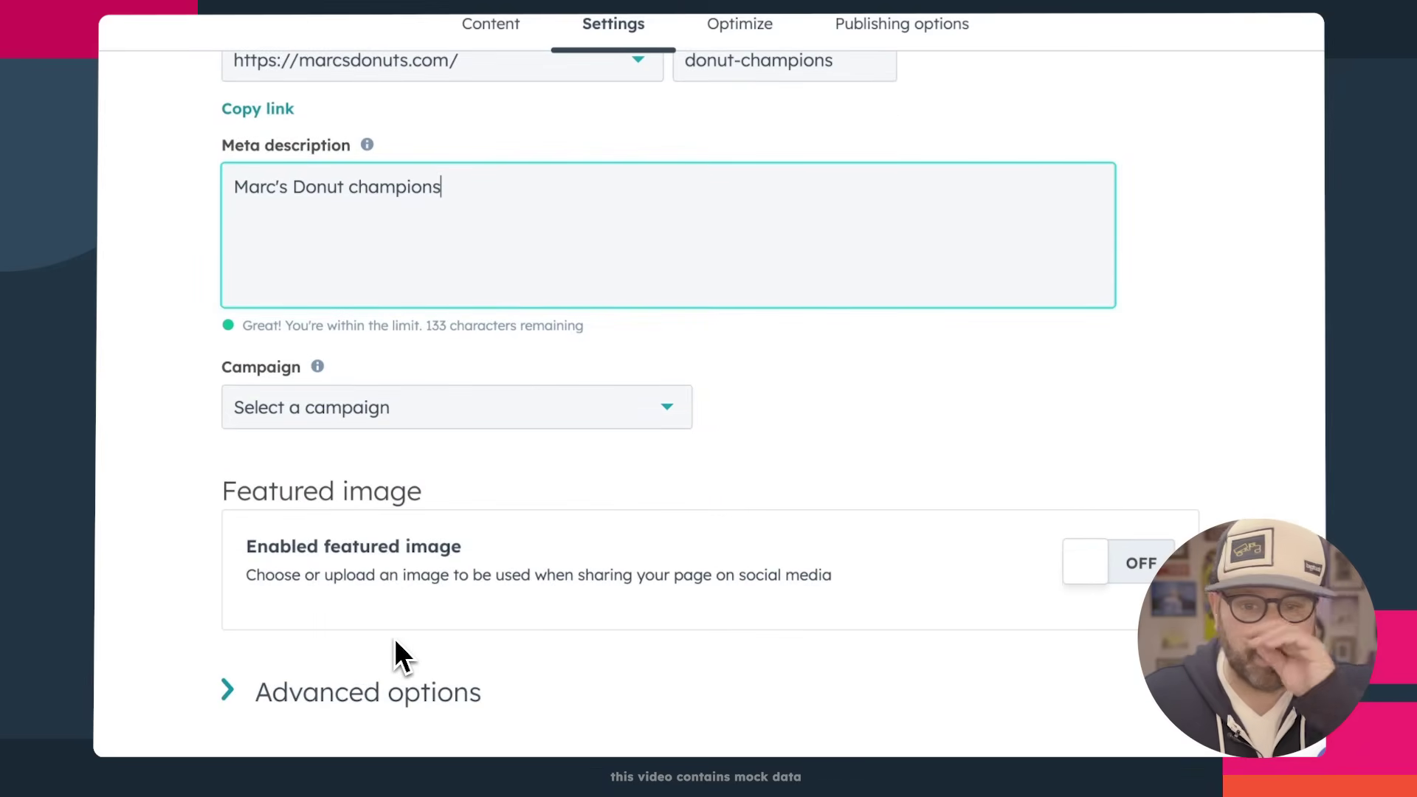
click(1136, 564)
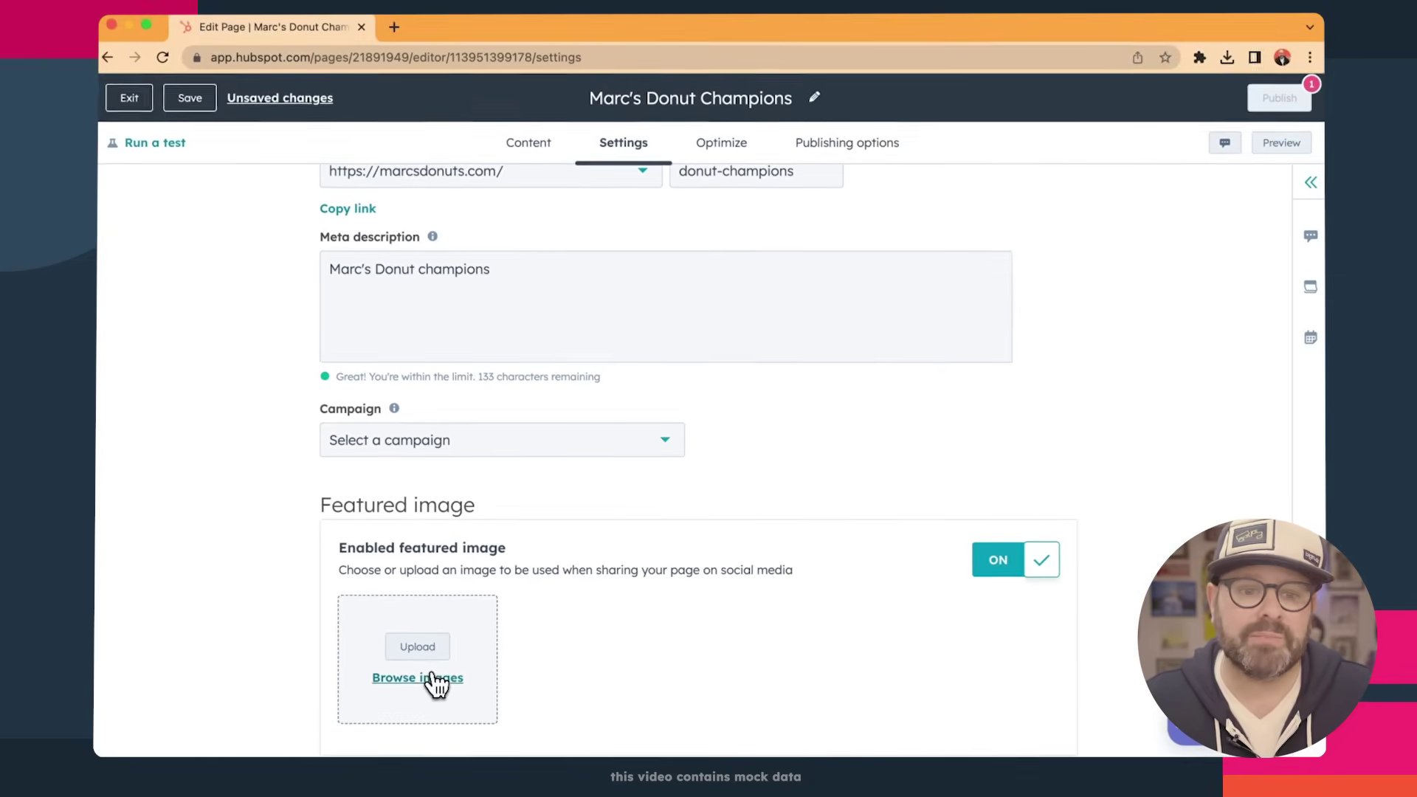
Choose the round Marc's Donuts 1977 logo from the Home image folder as the page's featured image.
click(434, 678)
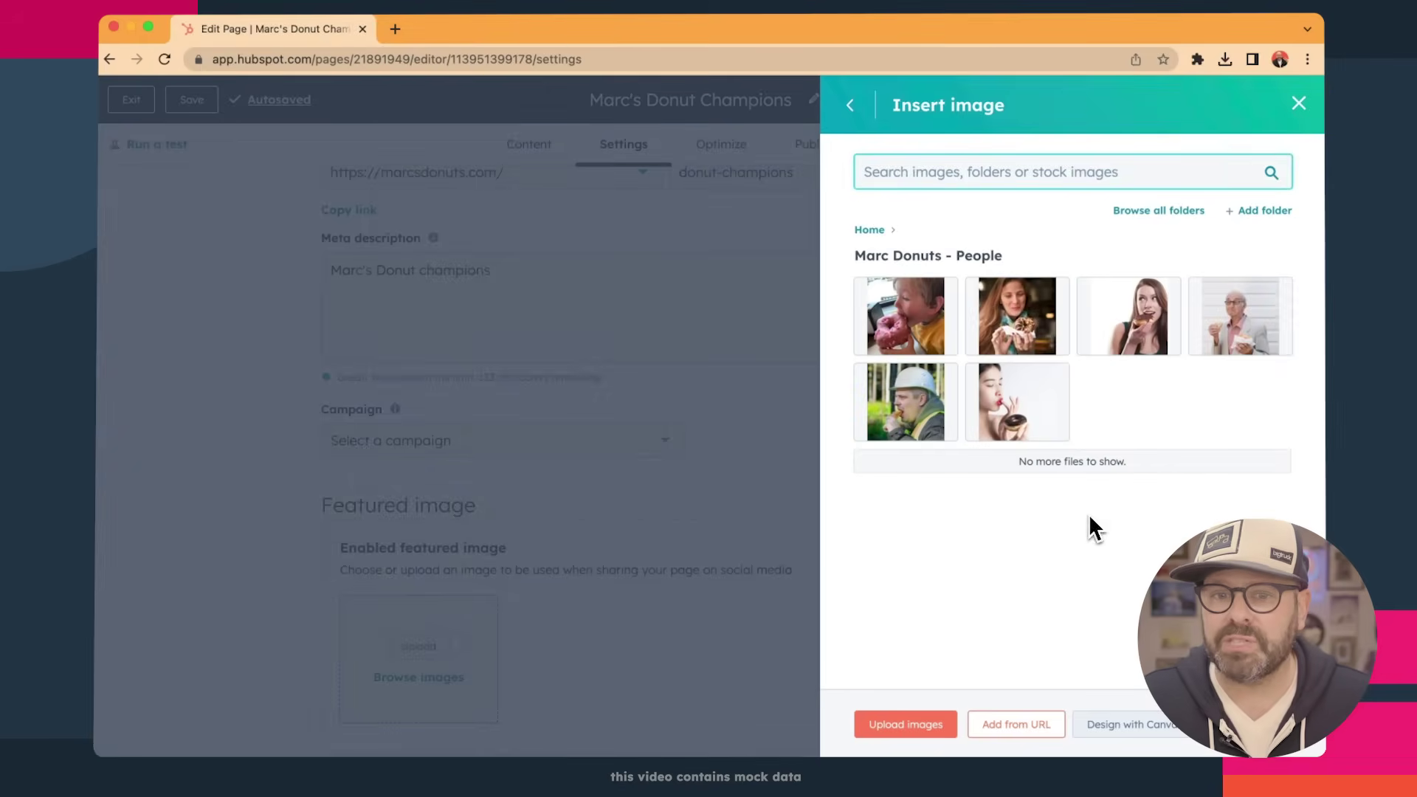
click(871, 230)
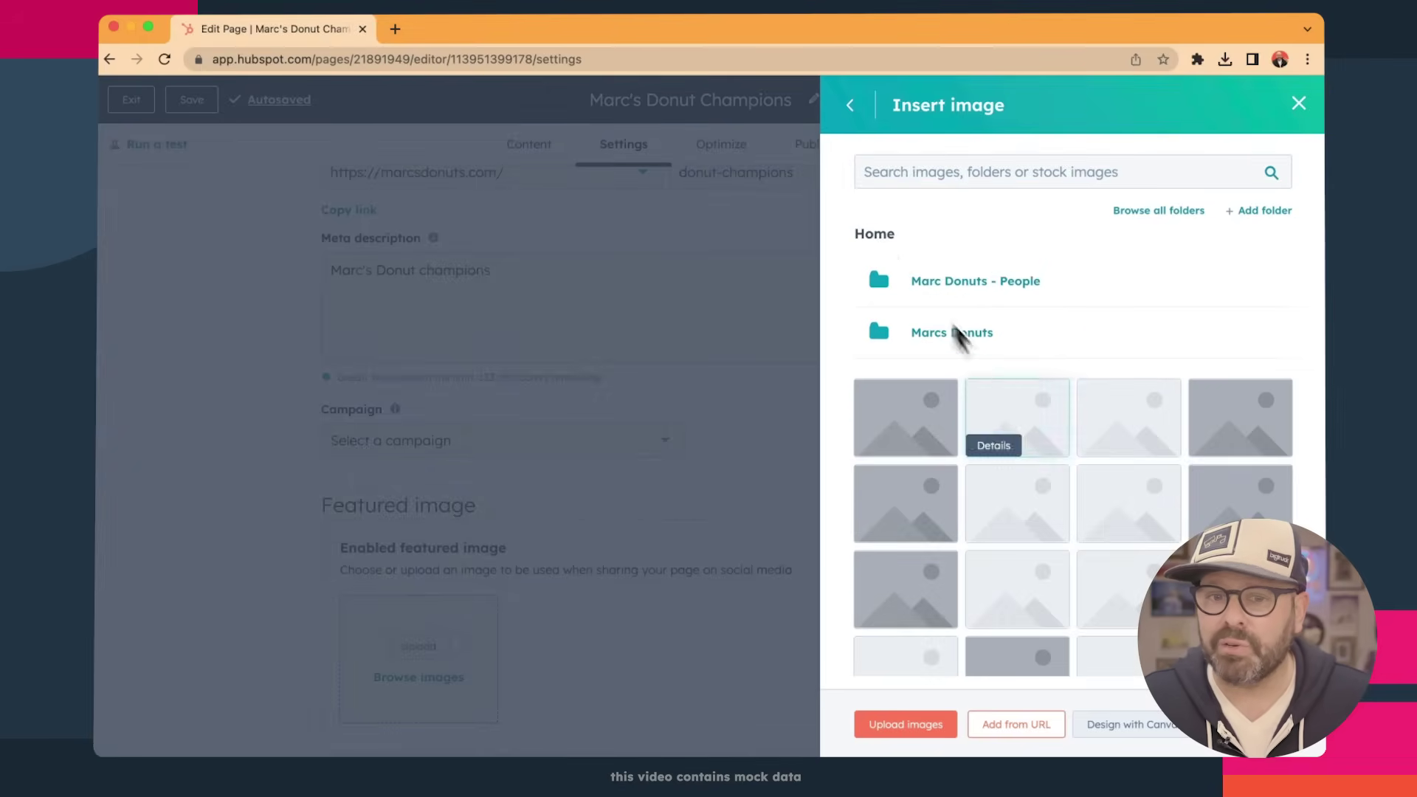
scroll(923, 561, down, 3)
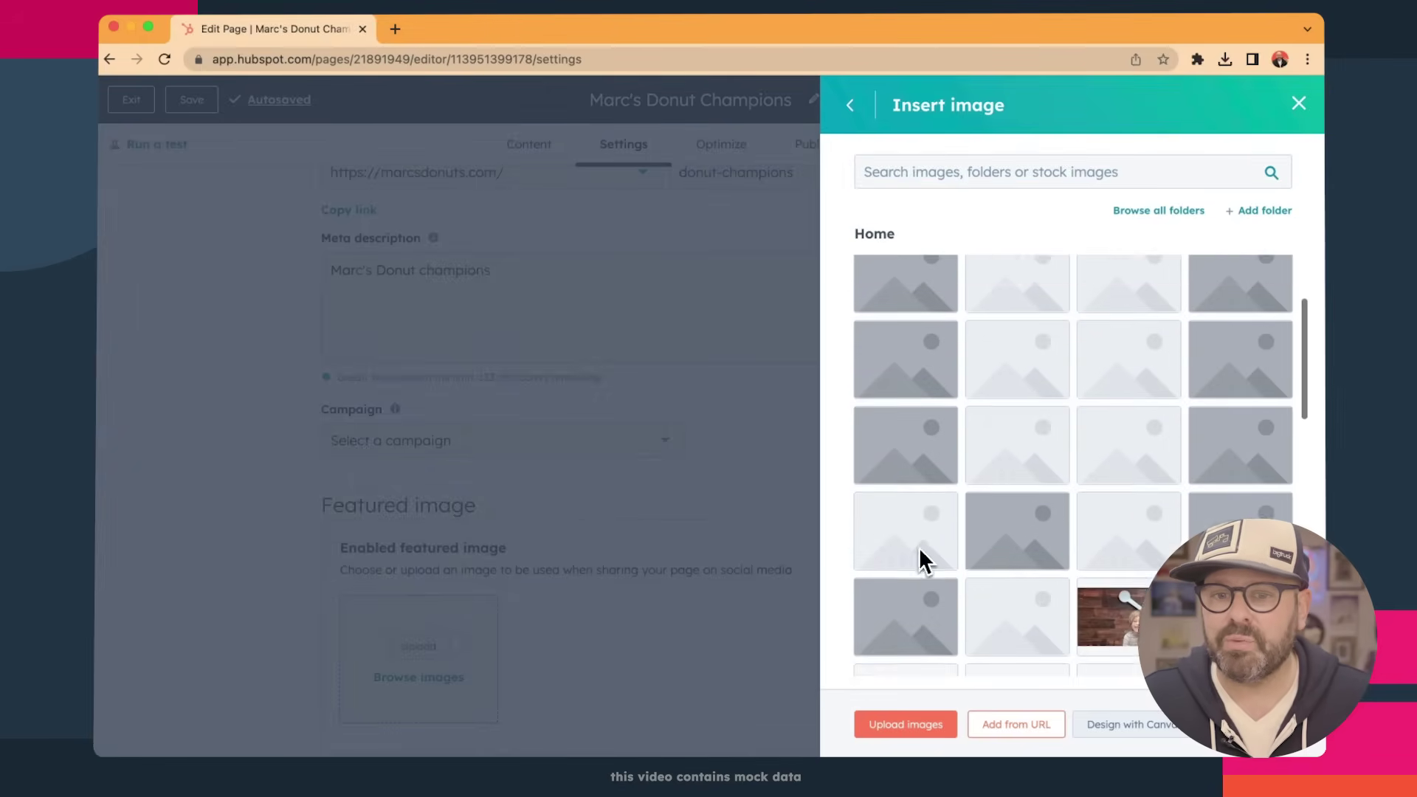
scroll(920, 560, down, 5)
scroll(988, 516, down, 4)
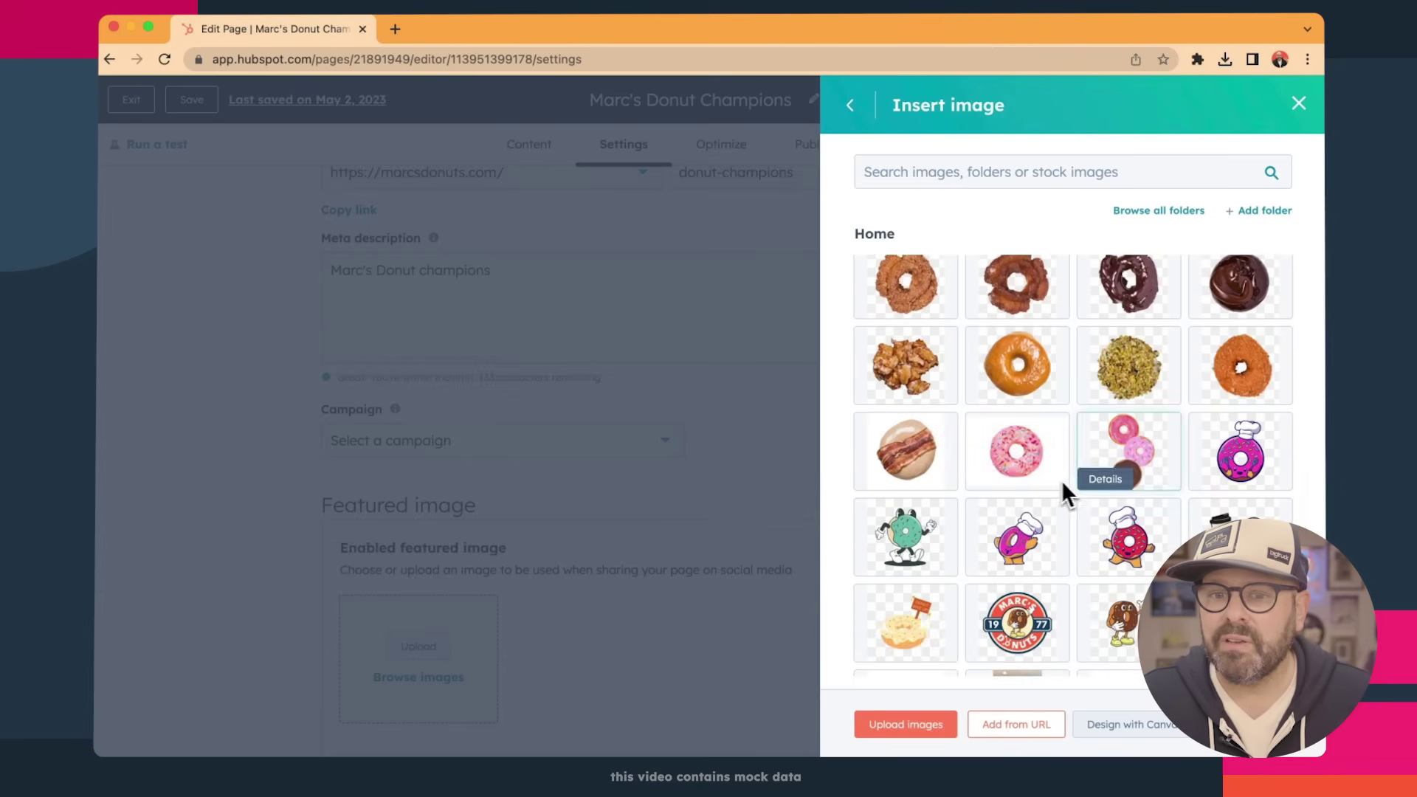
click(1029, 620)
scroll(842, 667, down, 4)
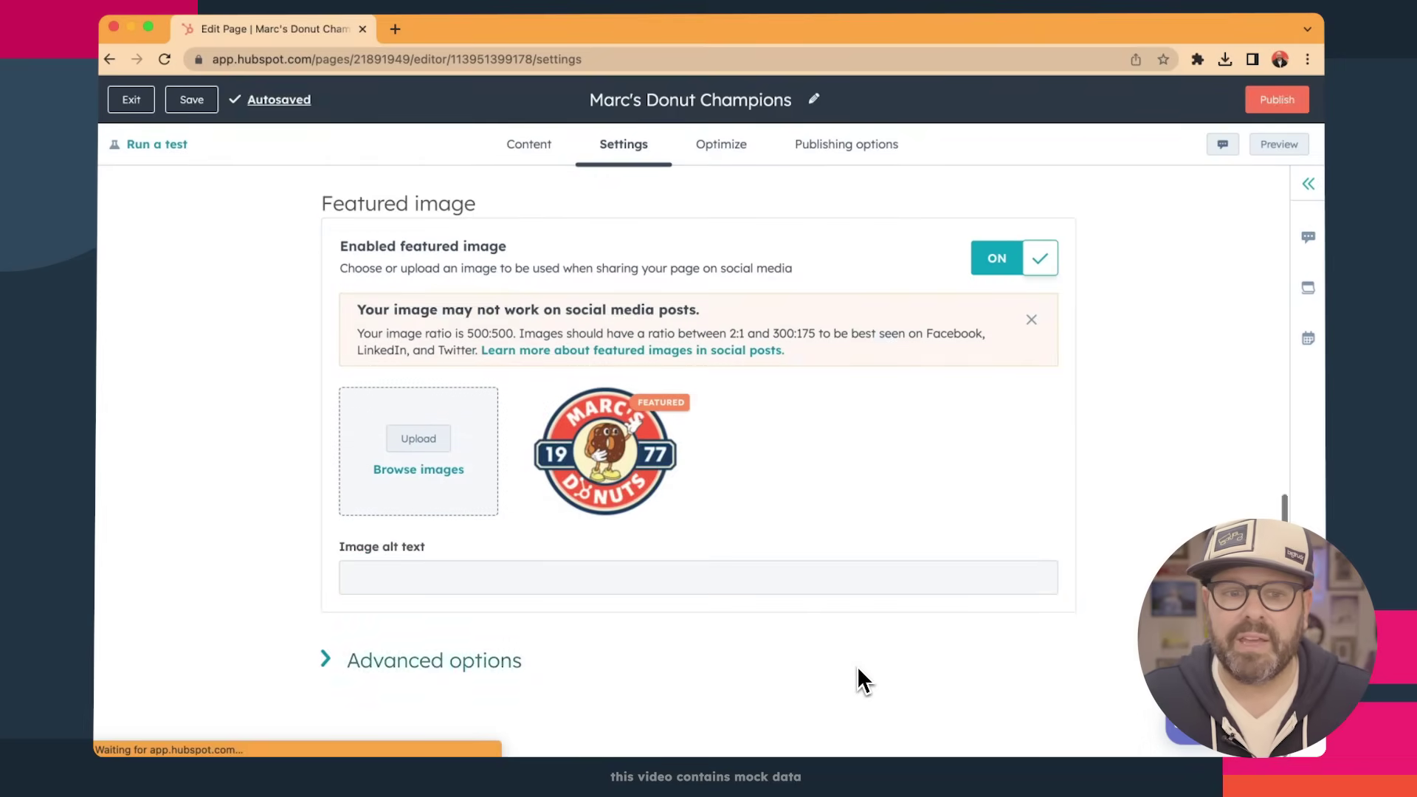
Review the page's SEO optimization recommendations, including the header section.
scroll(857, 665, up, 10)
click(750, 165)
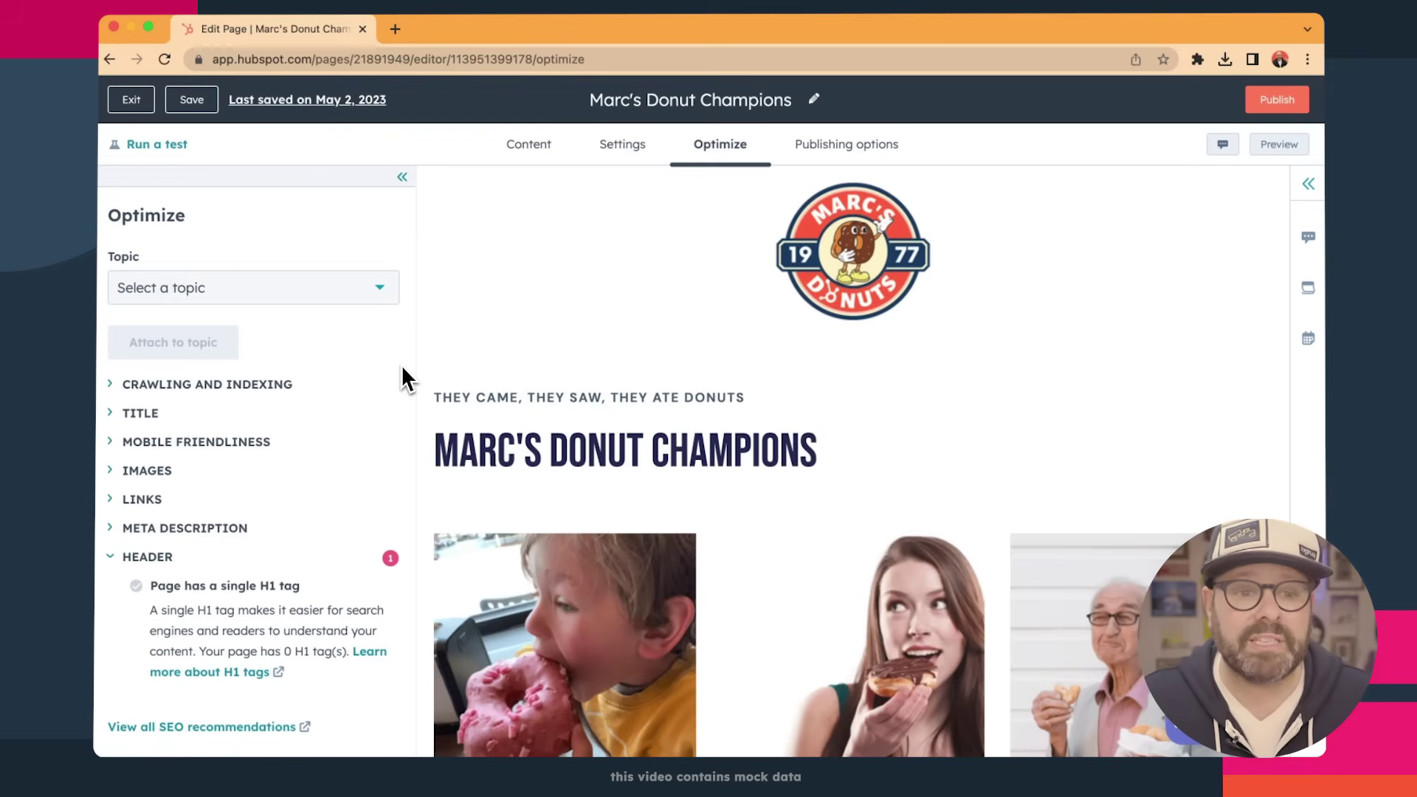
scroll(389, 537, down, 1)
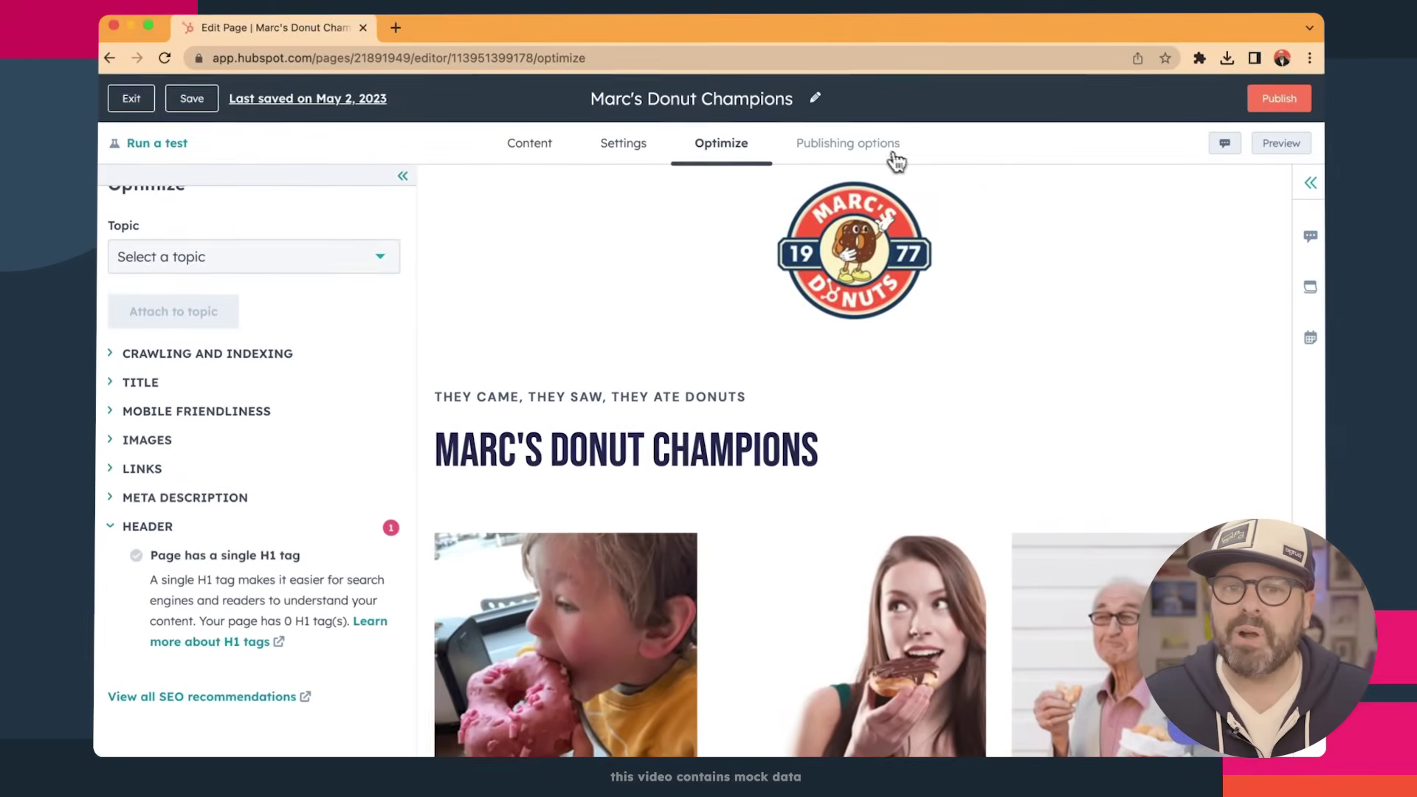
Publish the Marc's Donut Champions page immediately.
click(878, 148)
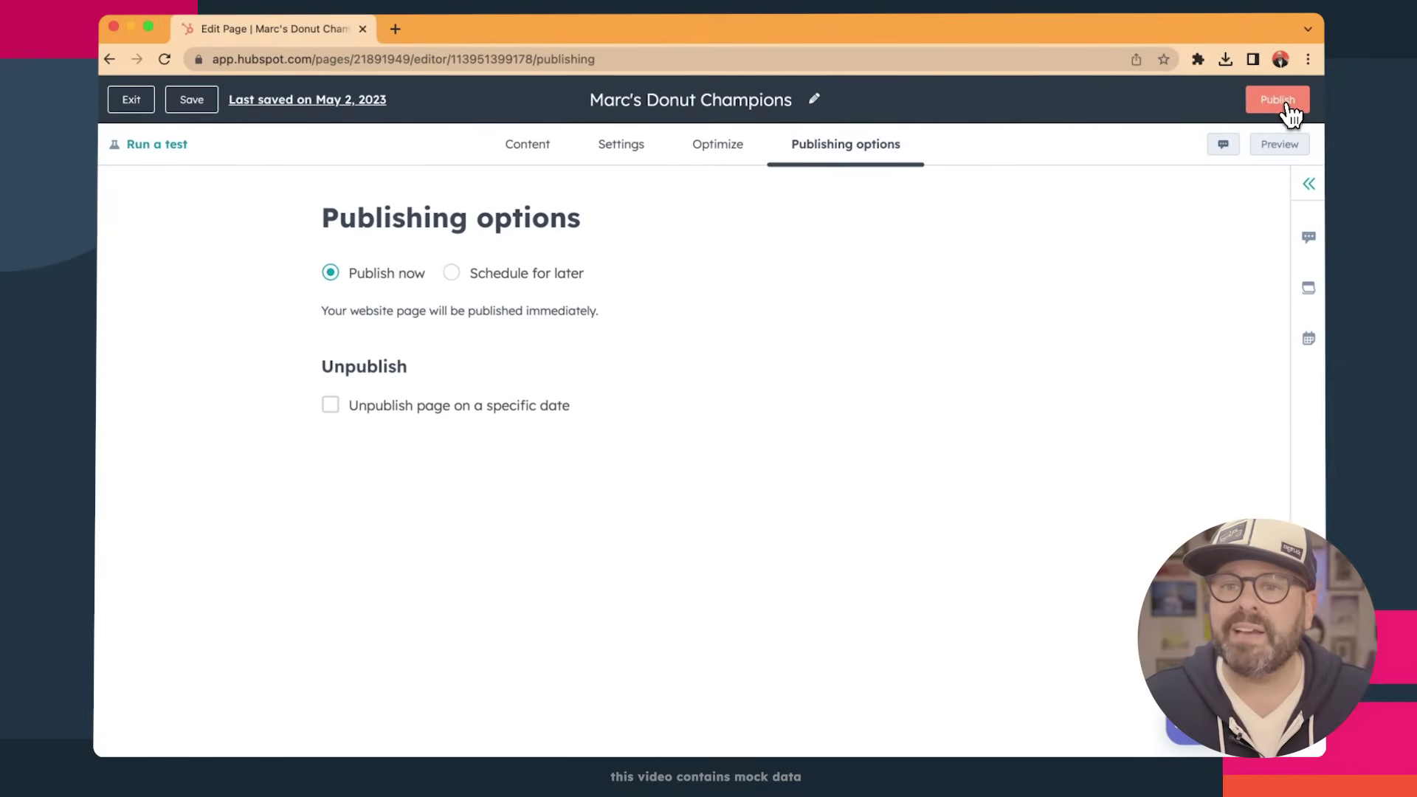
click(1285, 107)
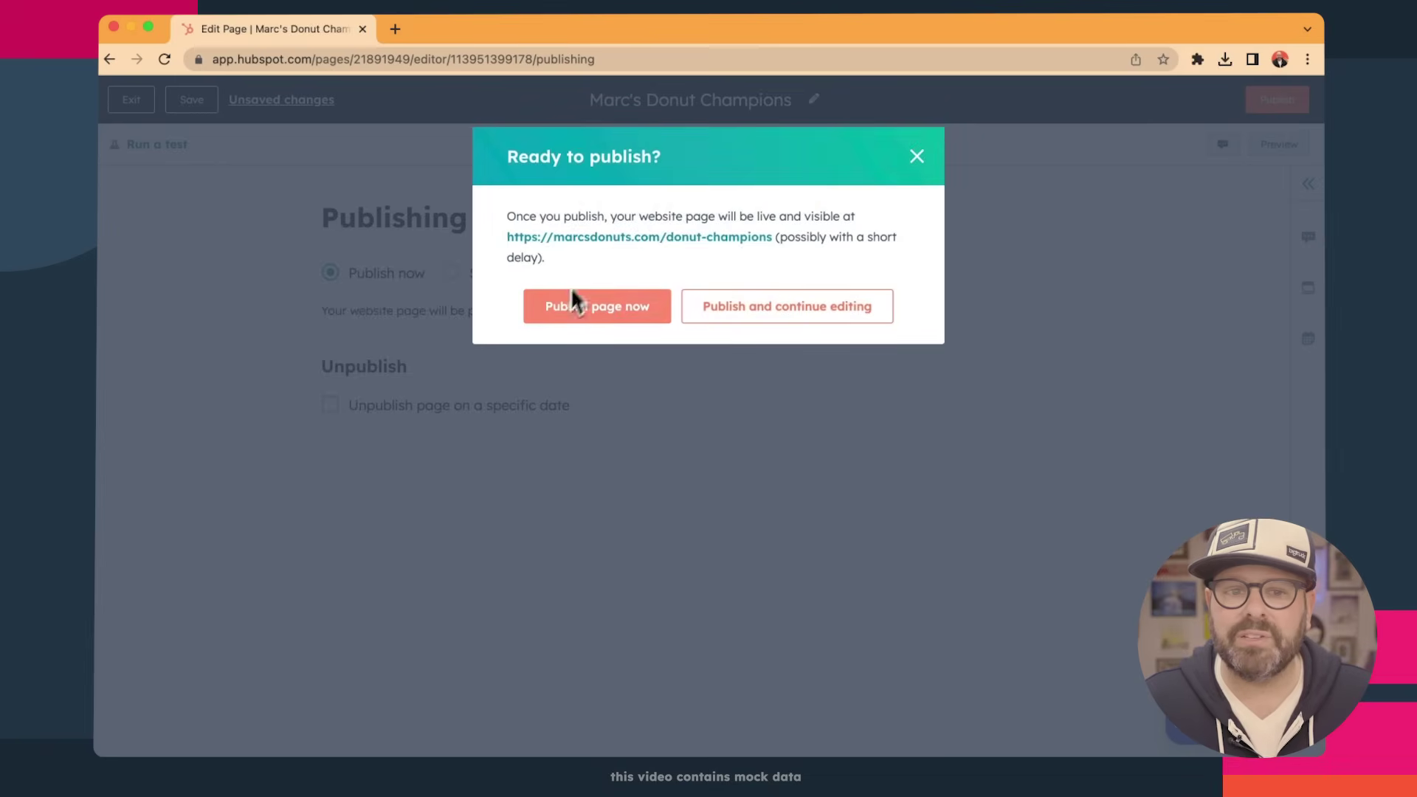
click(592, 313)
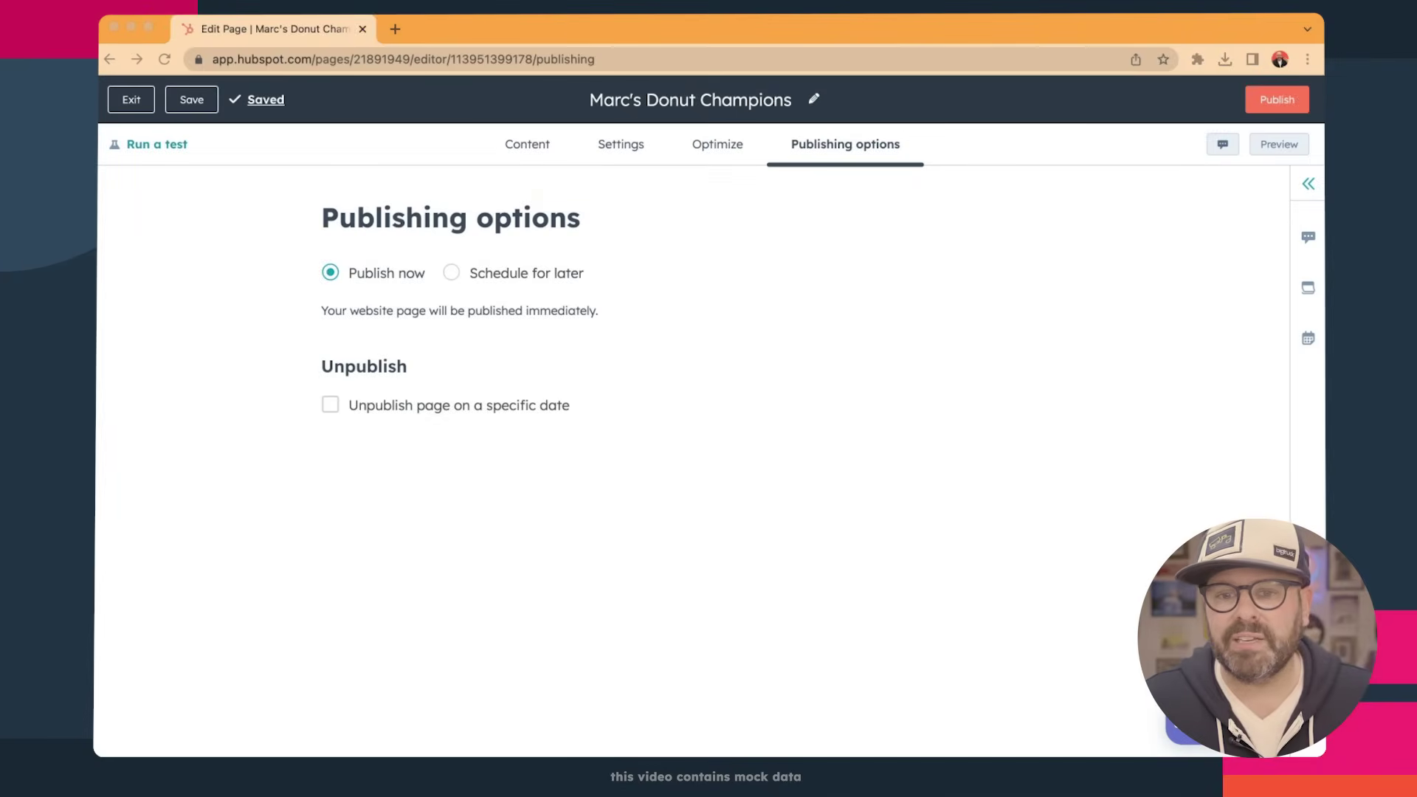
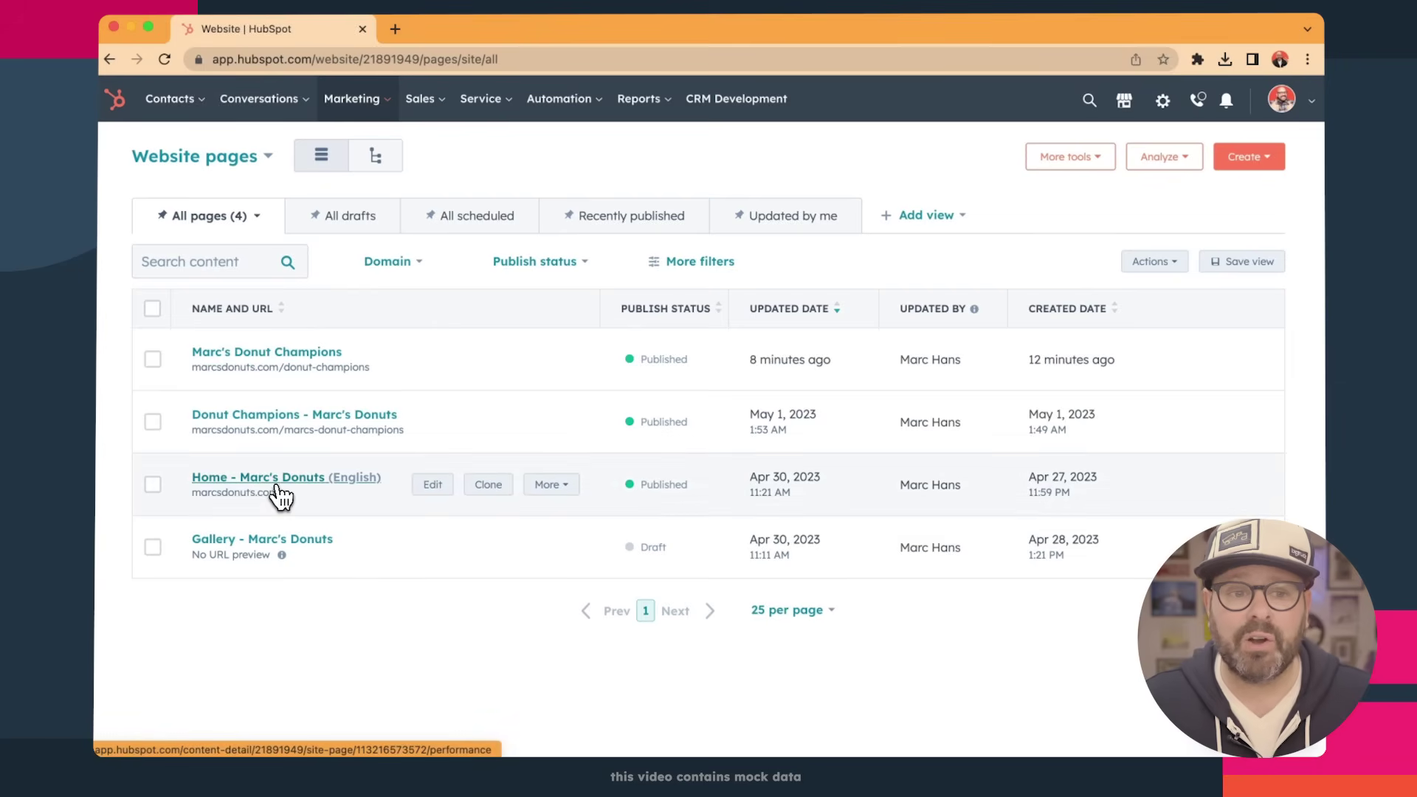
Edit the Home - Marc's Donuts page and assign the "Newsletter Signup - Marc's Donuts" form to its empty newsletter form module.
click(276, 487)
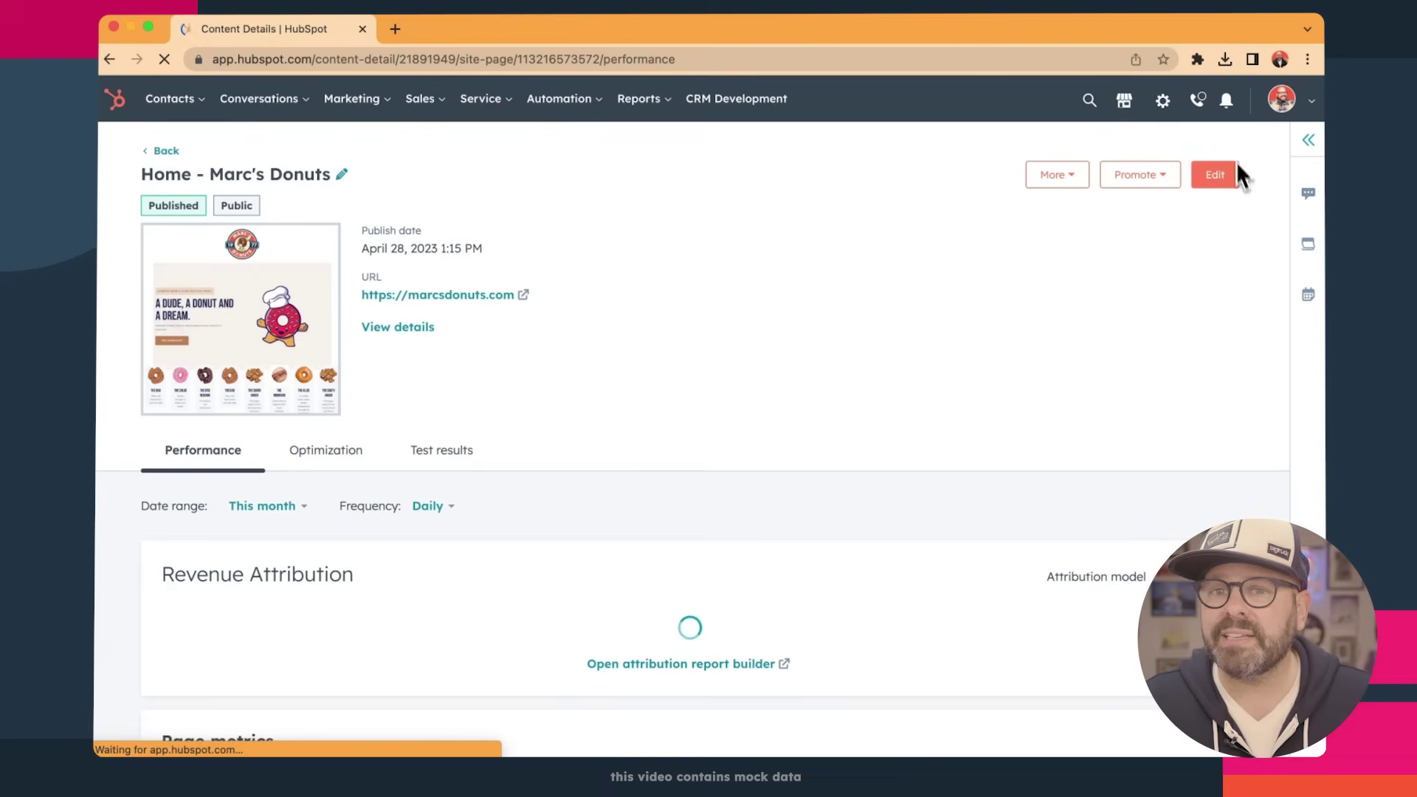
click(1223, 179)
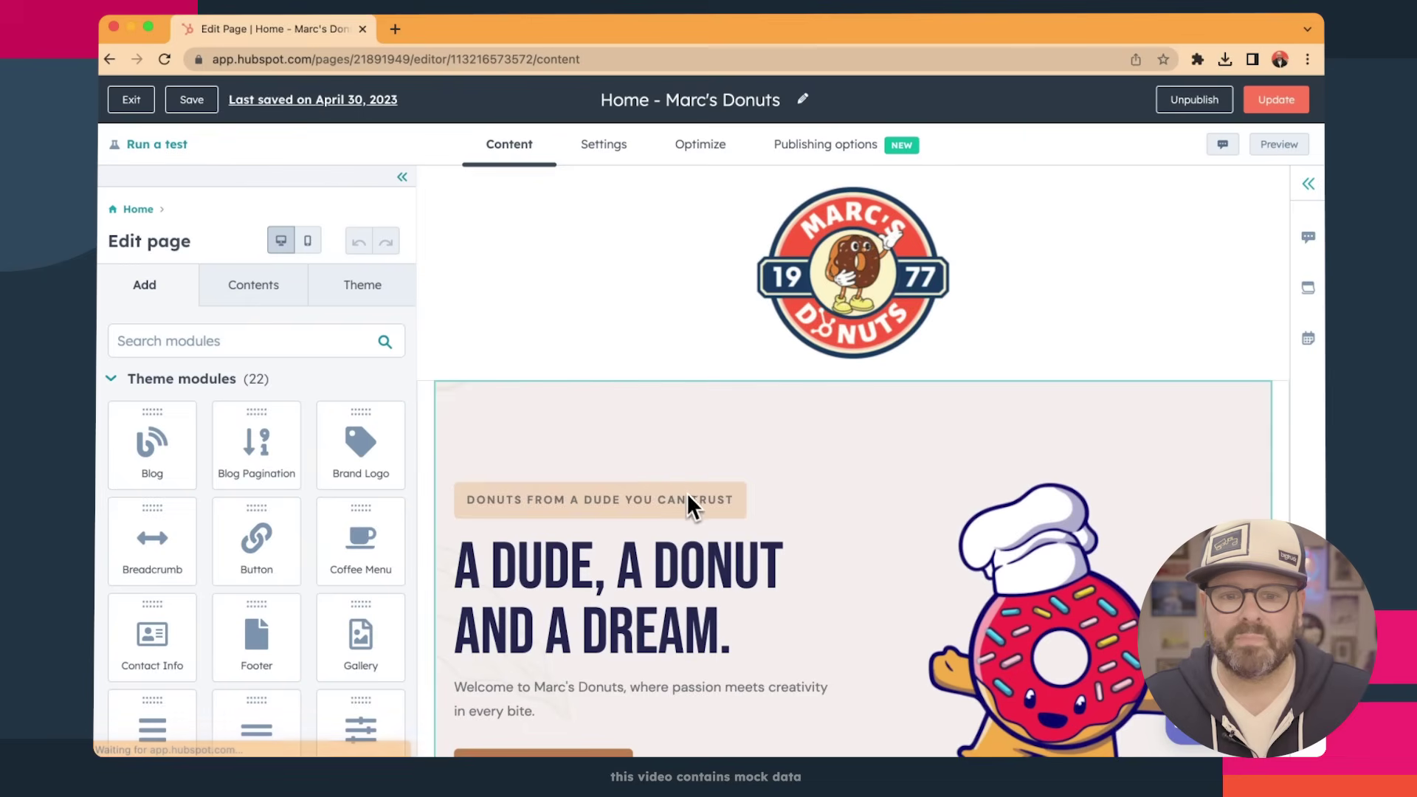
scroll(778, 475, down, 10)
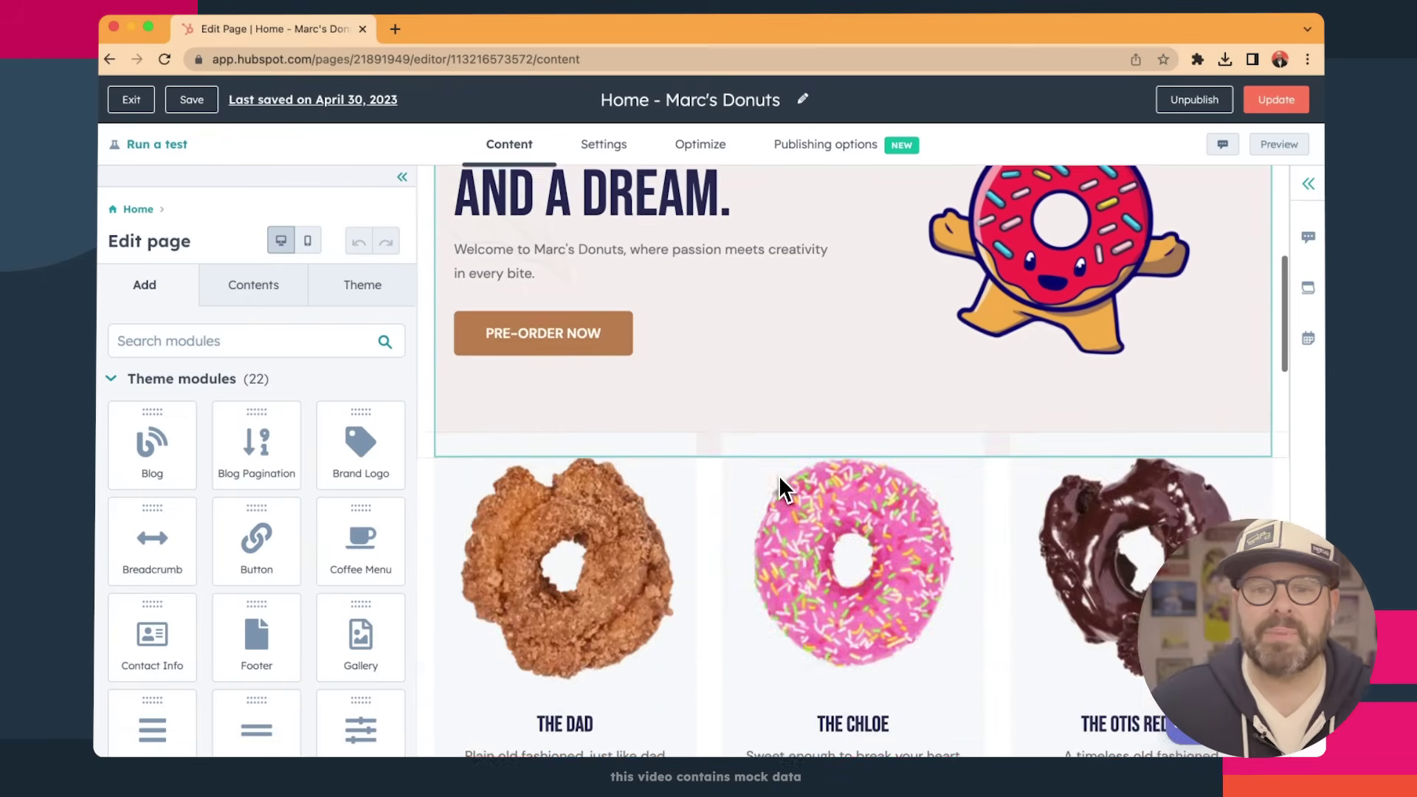
scroll(777, 475, down, 12)
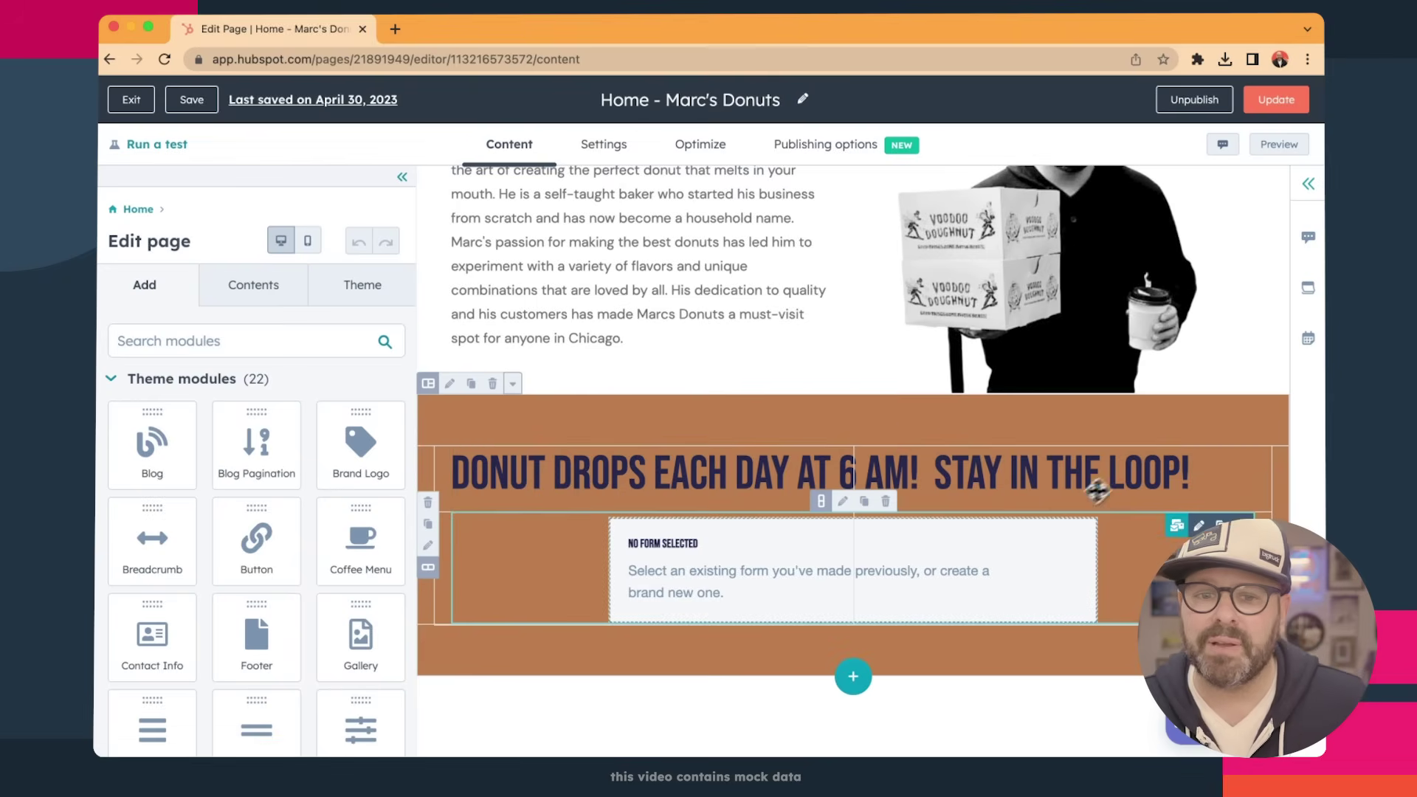
click(791, 558)
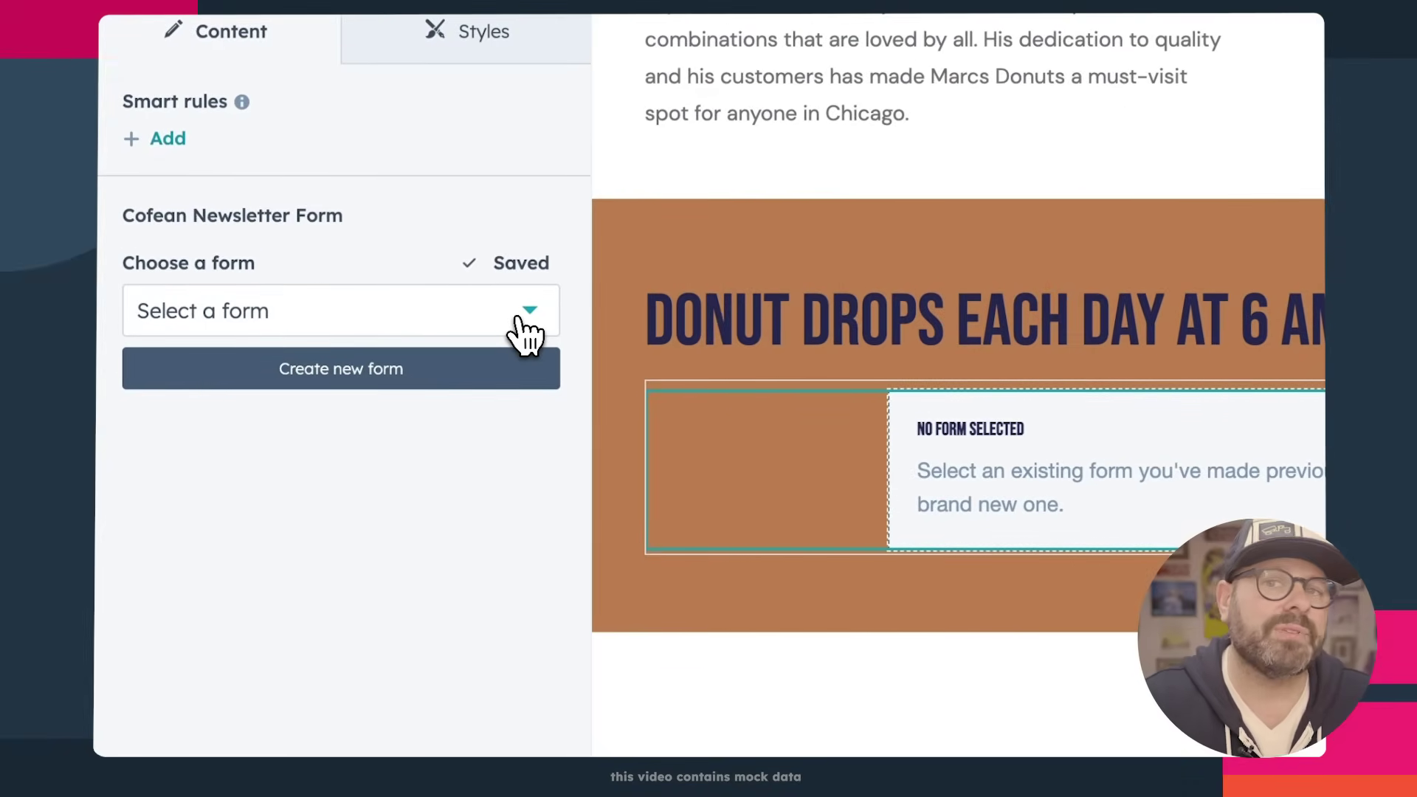
click(520, 323)
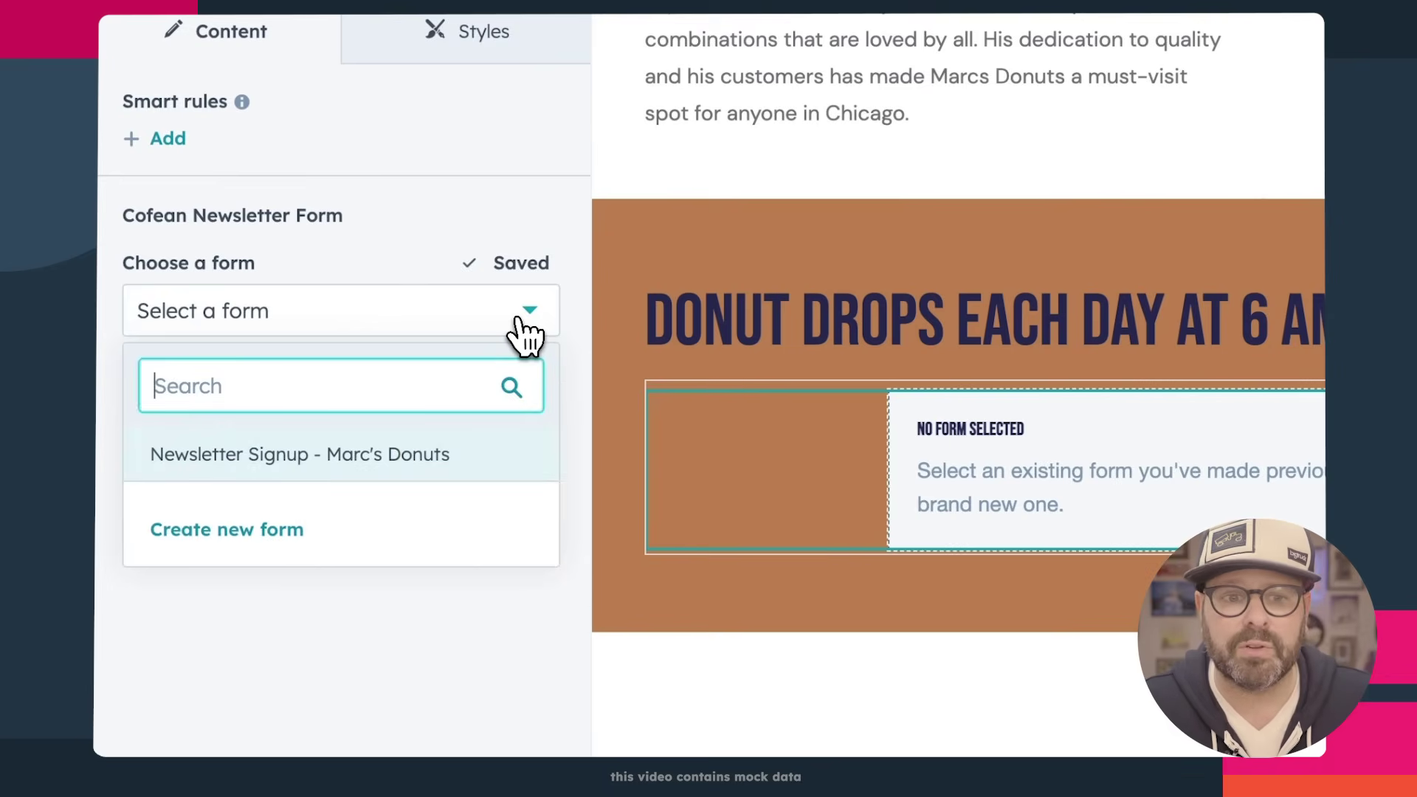
click(267, 476)
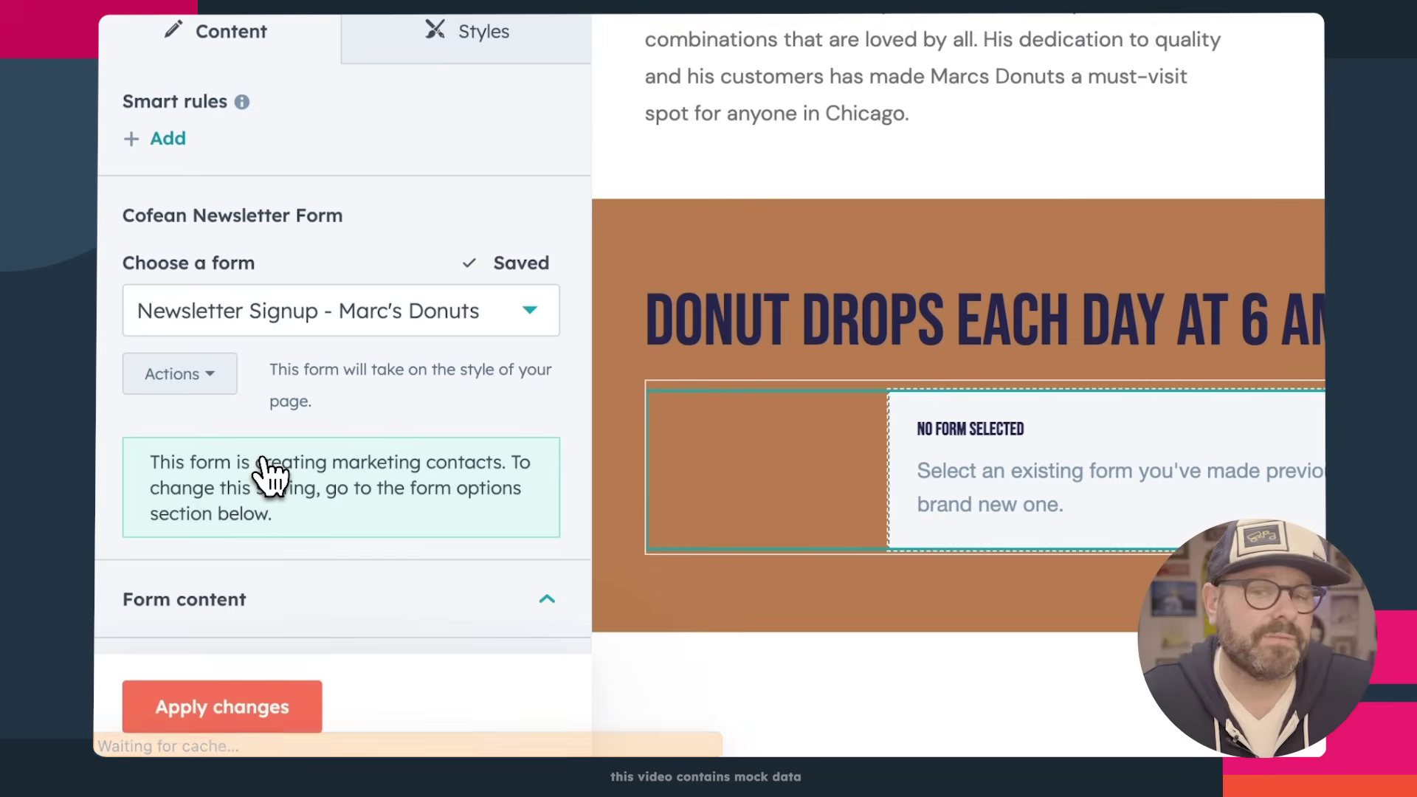
click(228, 707)
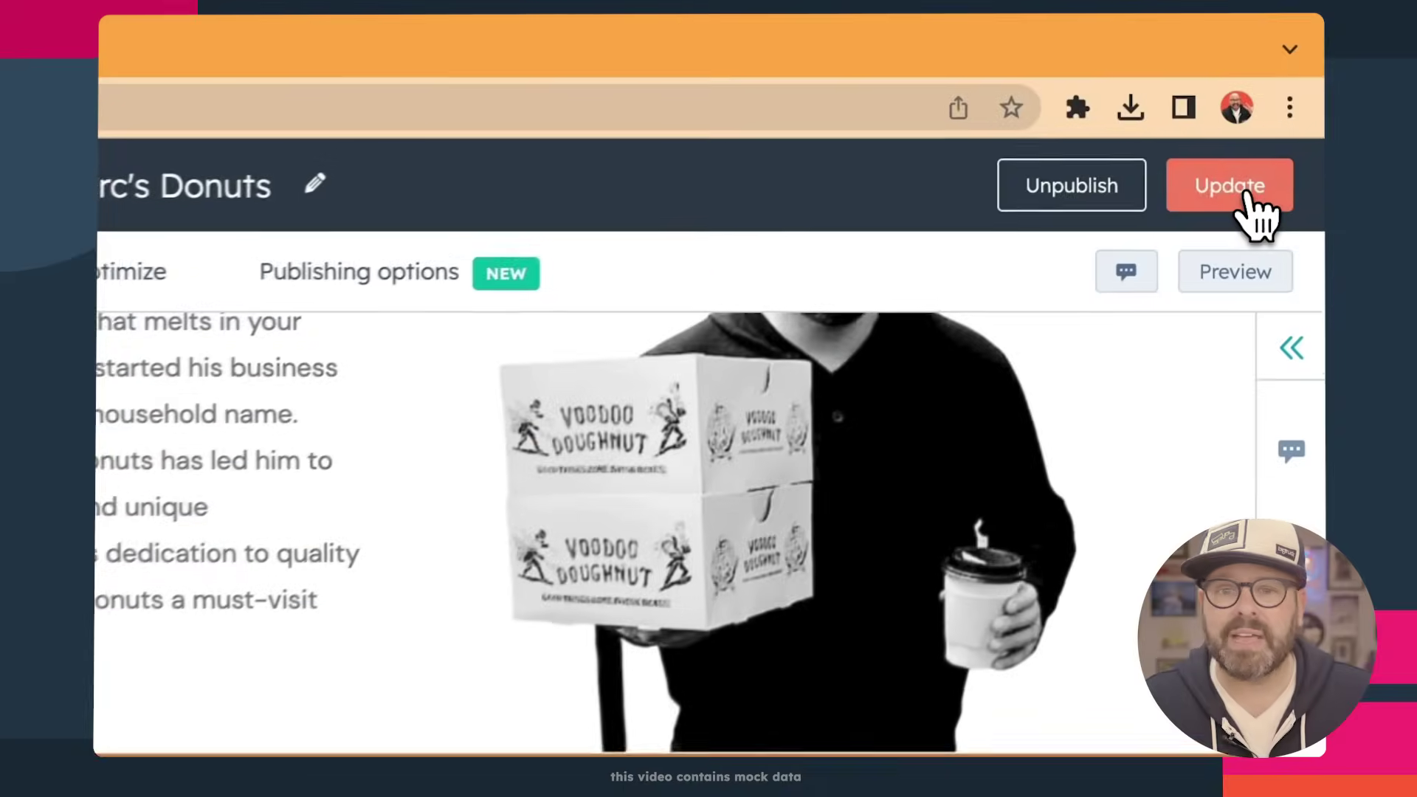
Update the home page immediately and view its live version at marcsdonuts.com.
click(1285, 104)
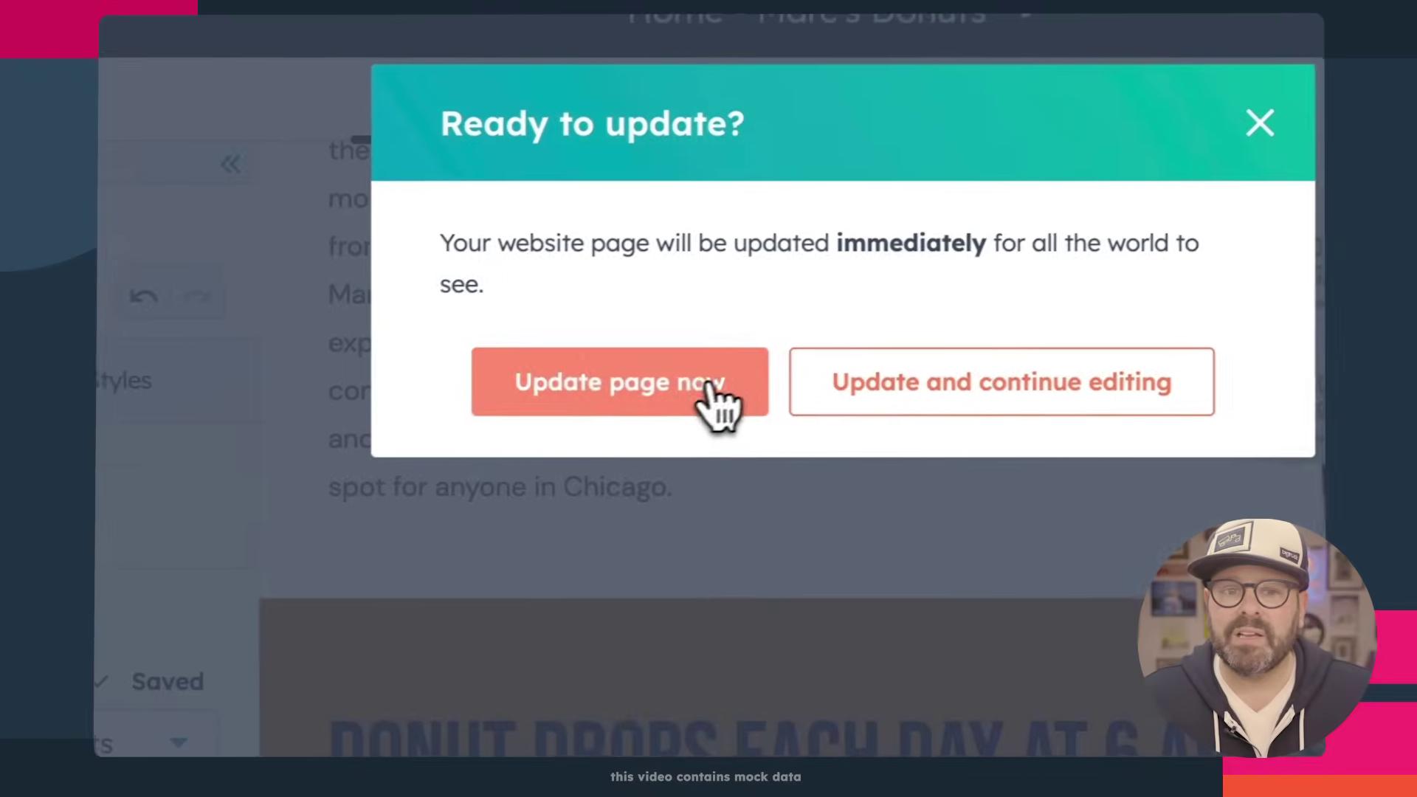
click(549, 439)
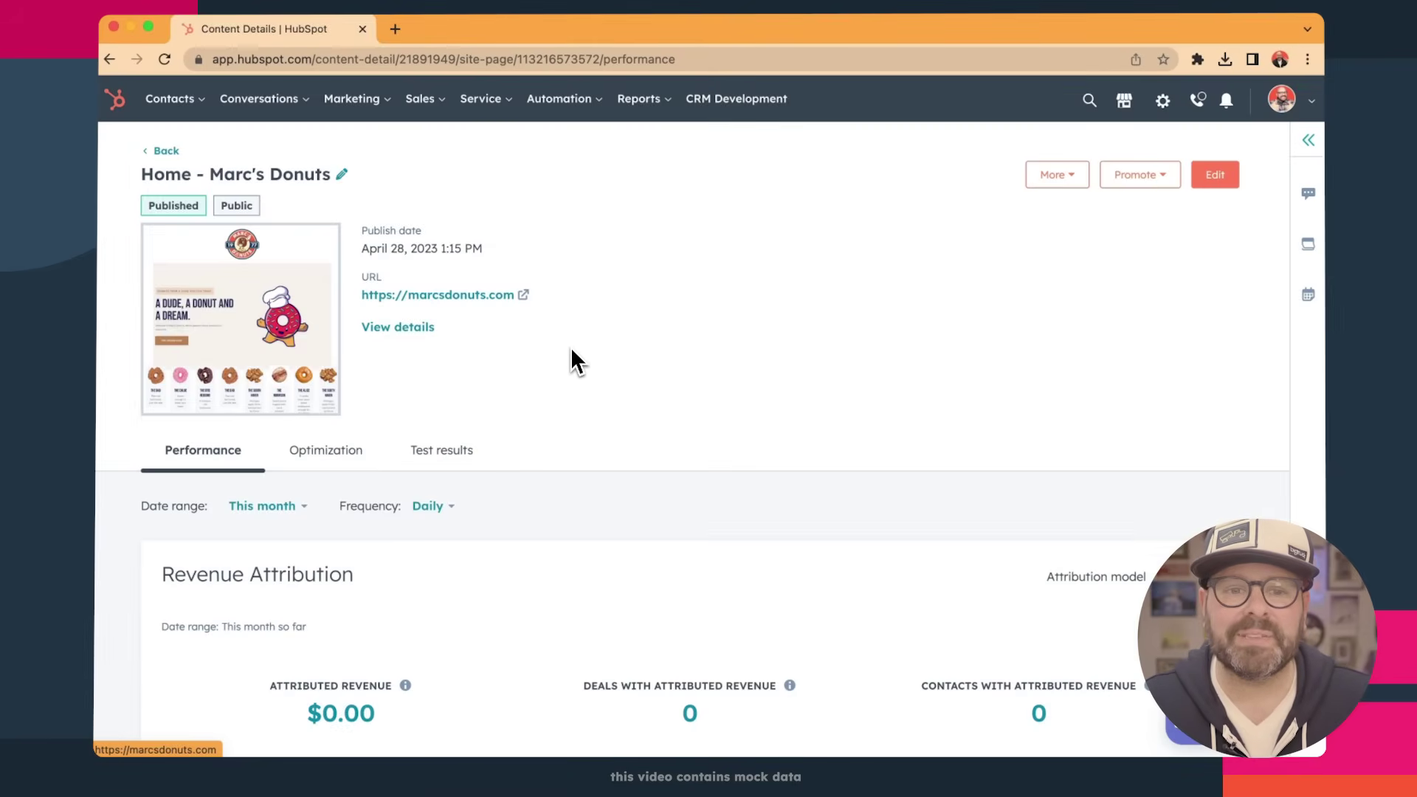
click(487, 296)
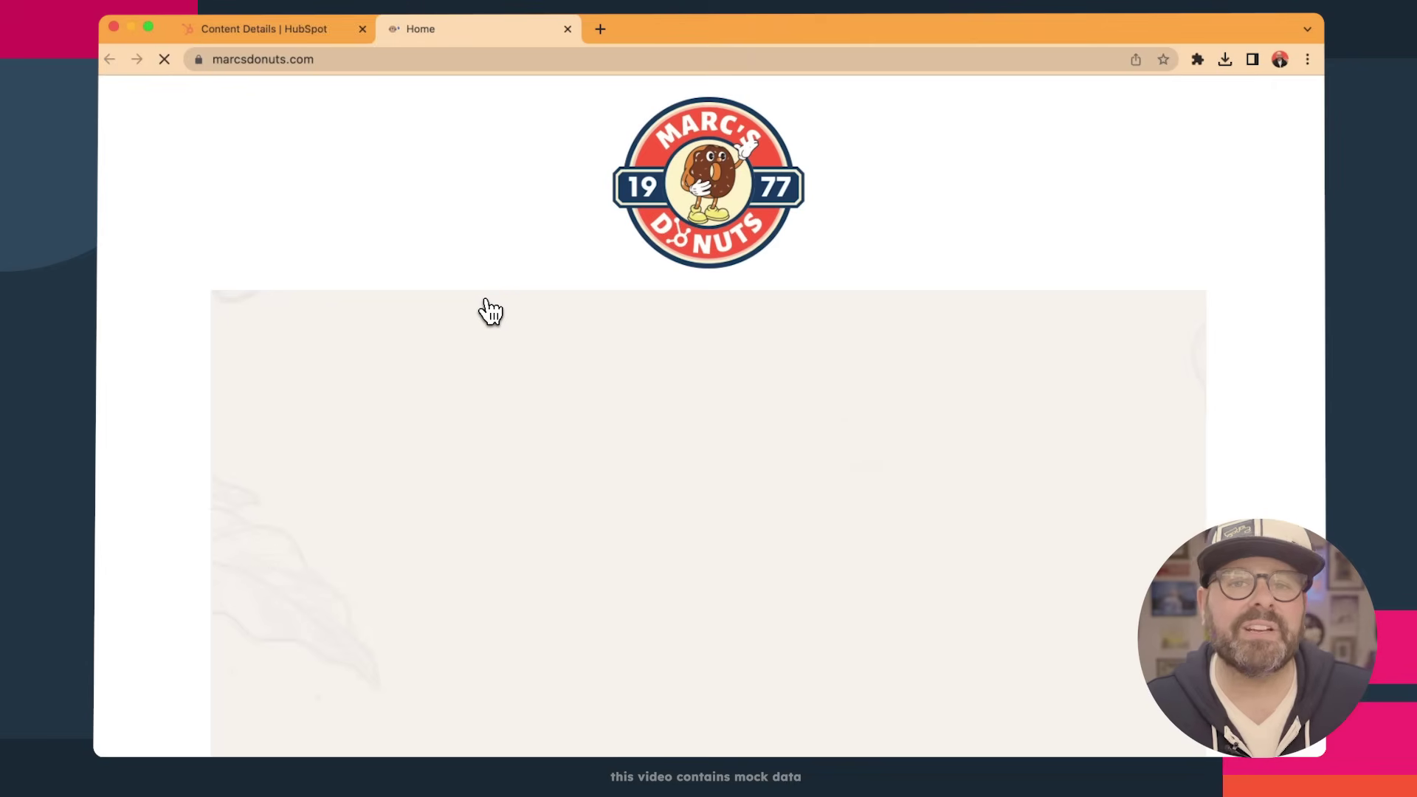
scroll(653, 438, down, 5)
scroll(652, 427, down, 5)
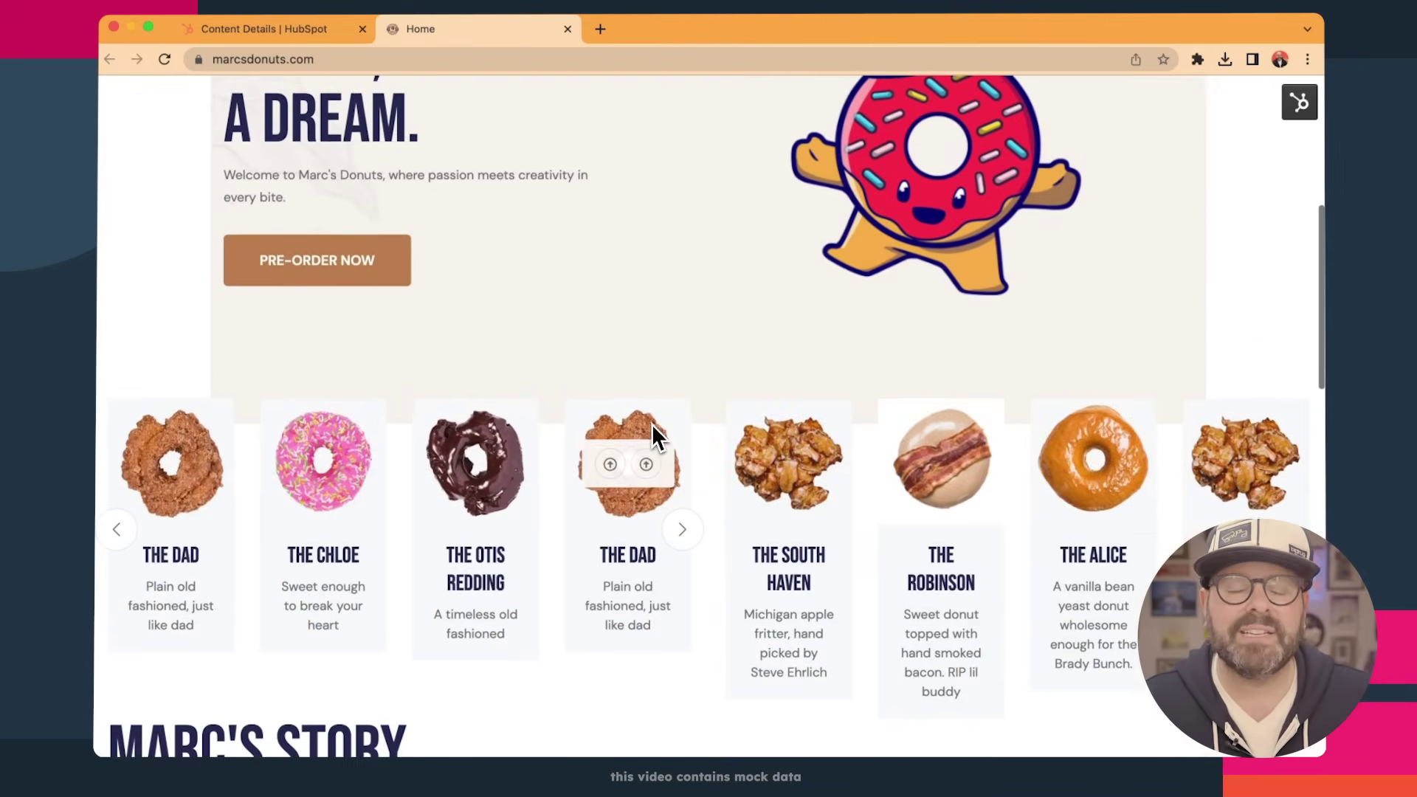
scroll(652, 428, down, 6)
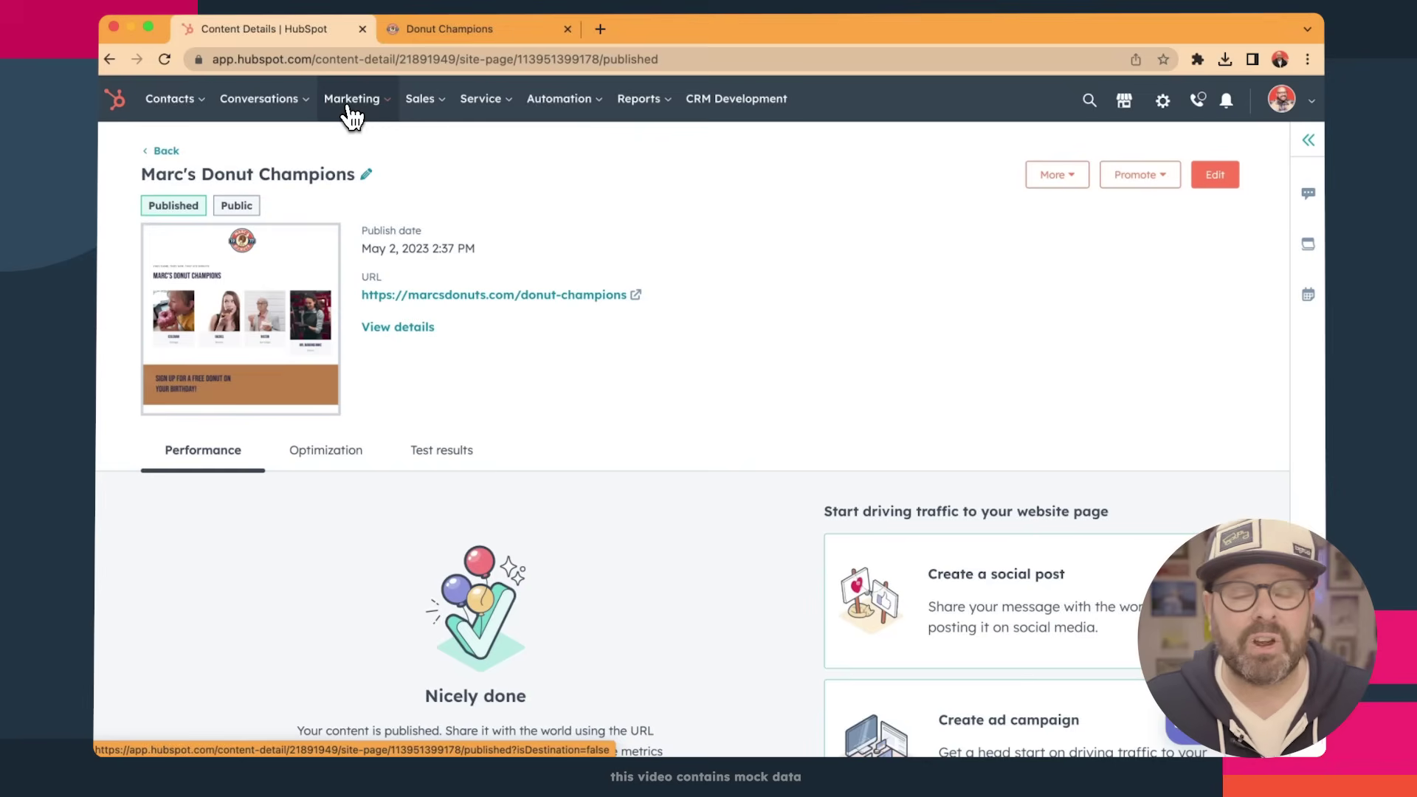
Create a new blog post and title it "Why Donuts are awesome".
click(349, 107)
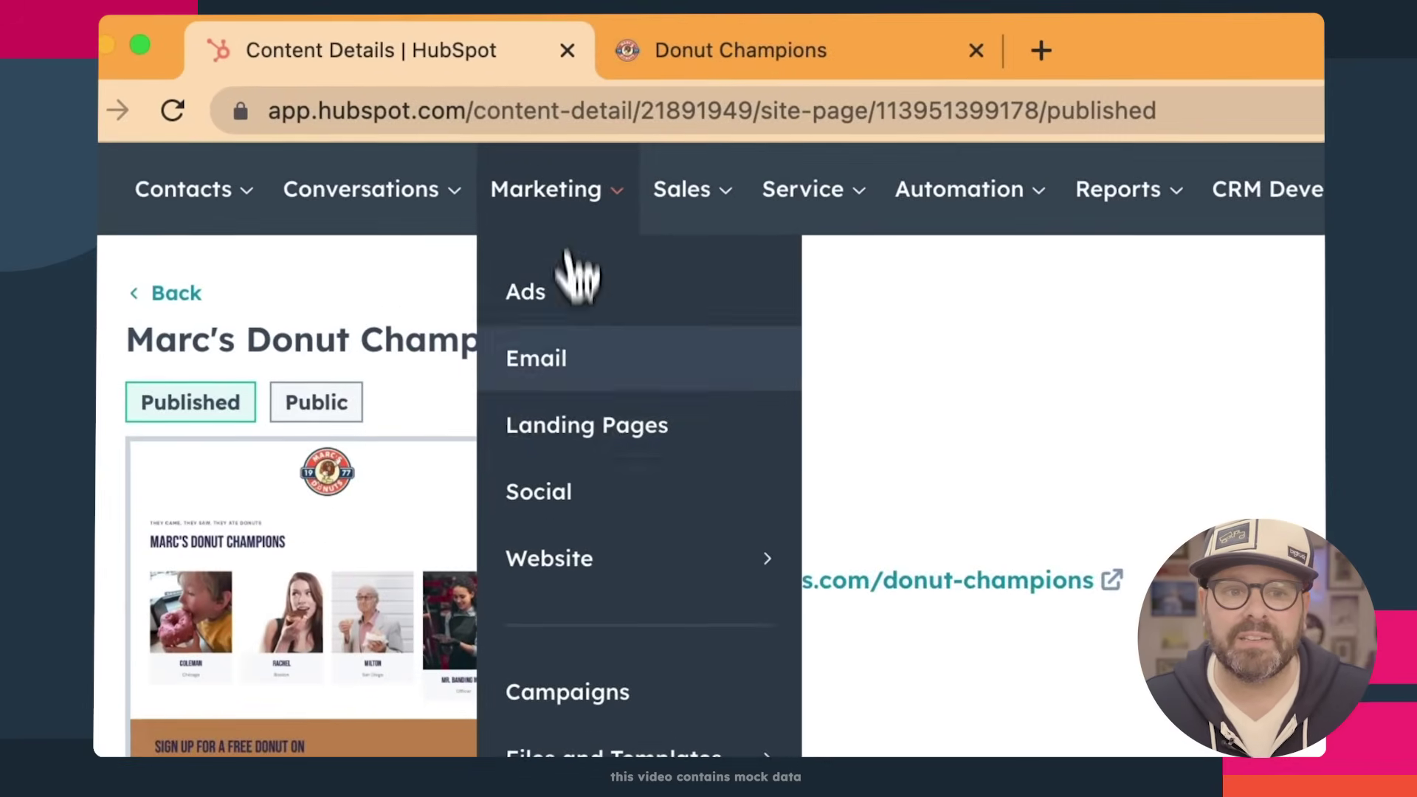
mouse_move(367, 287)
click(856, 373)
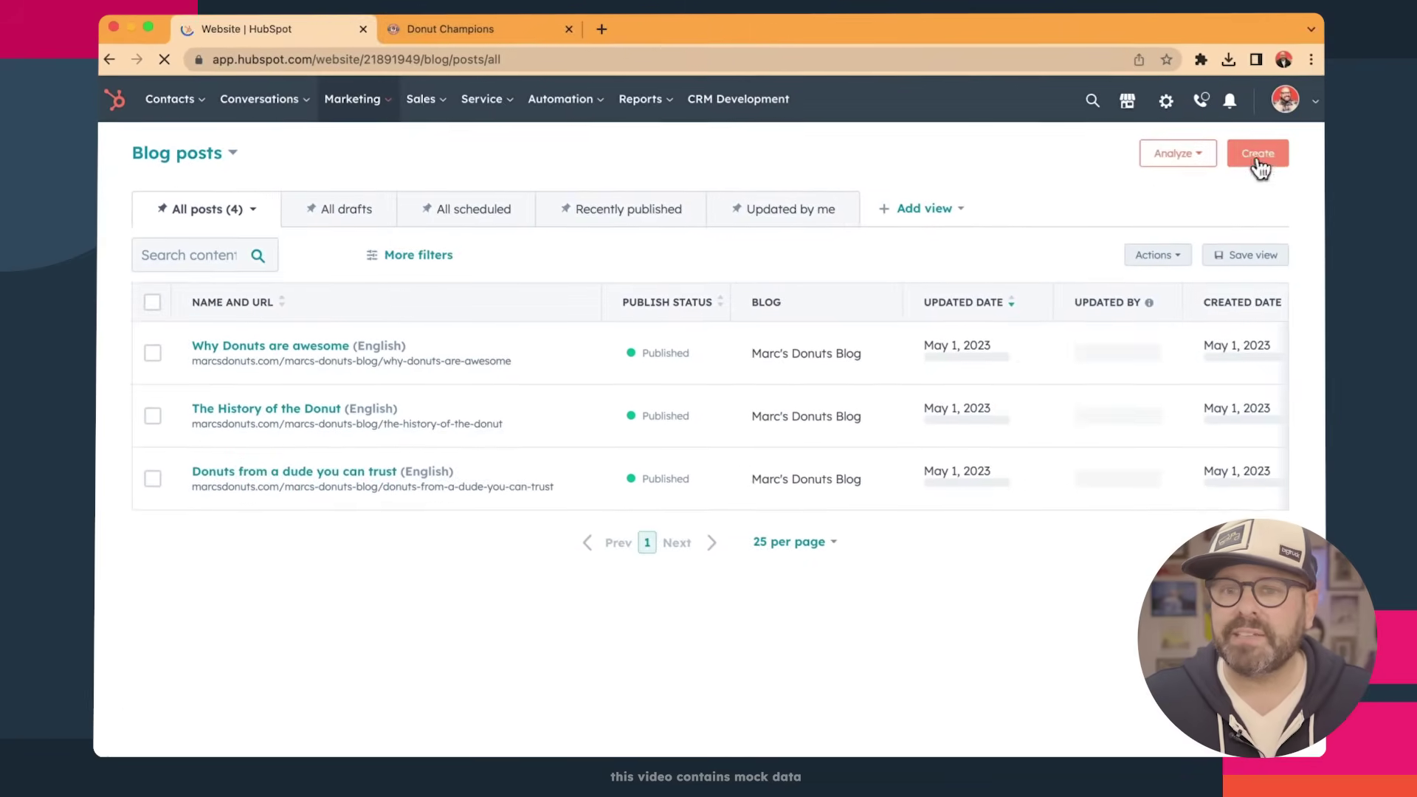
click(1257, 159)
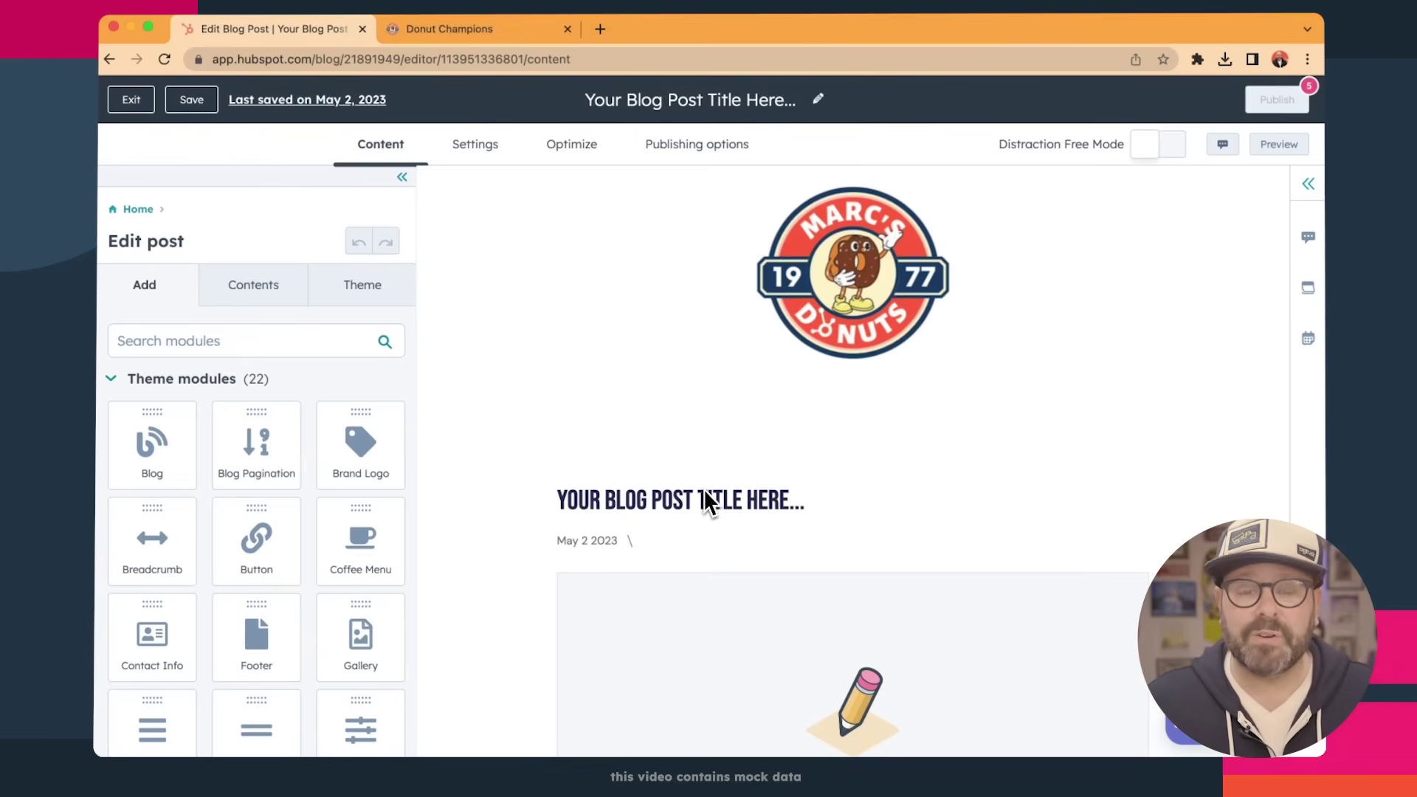
click(703, 501)
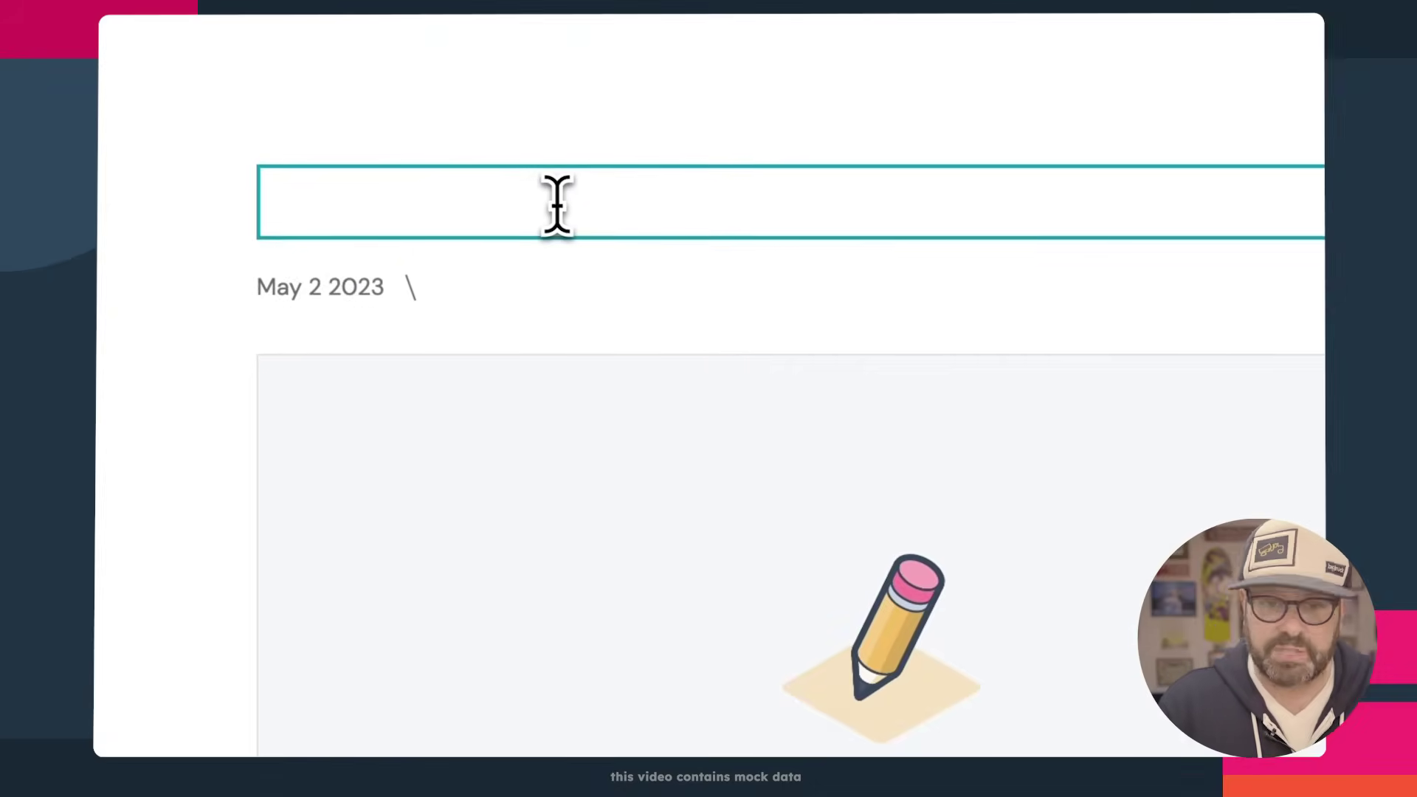
text(WHY DONUTS ARE AWESOME)
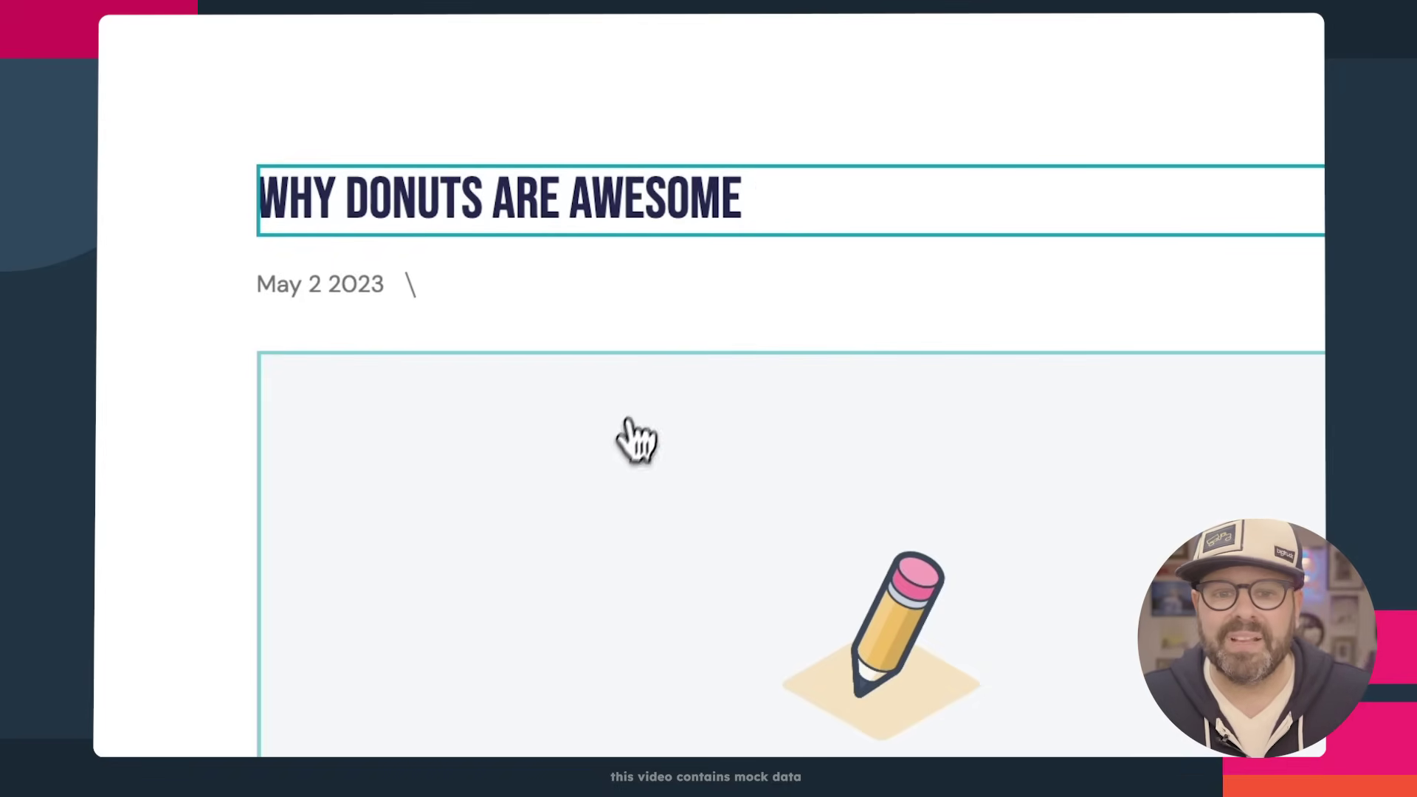
Generate an outline from the prompt "create an seo friendly outline for. a blog post about why donuts are awesome" and insert it into the post body.
click(612, 446)
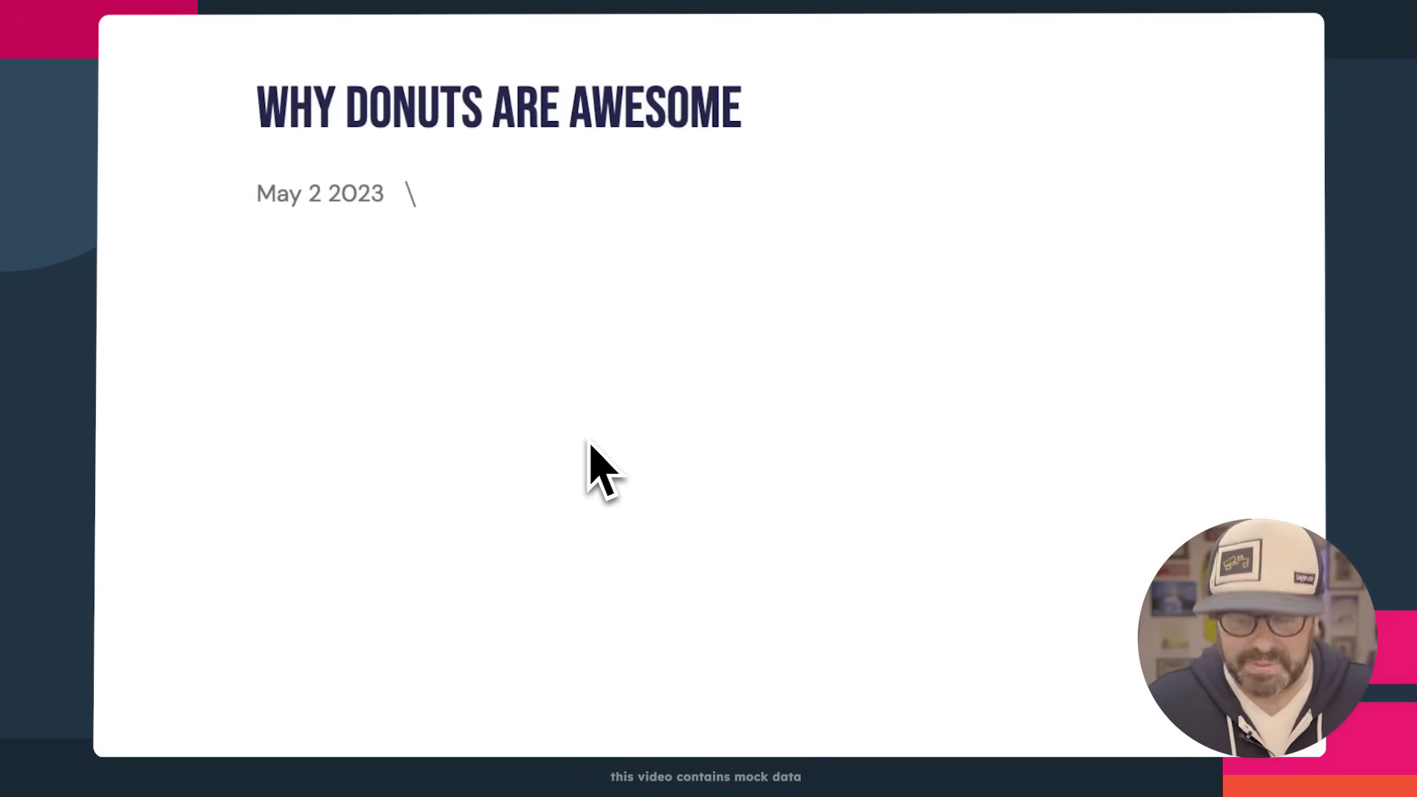
text(/)
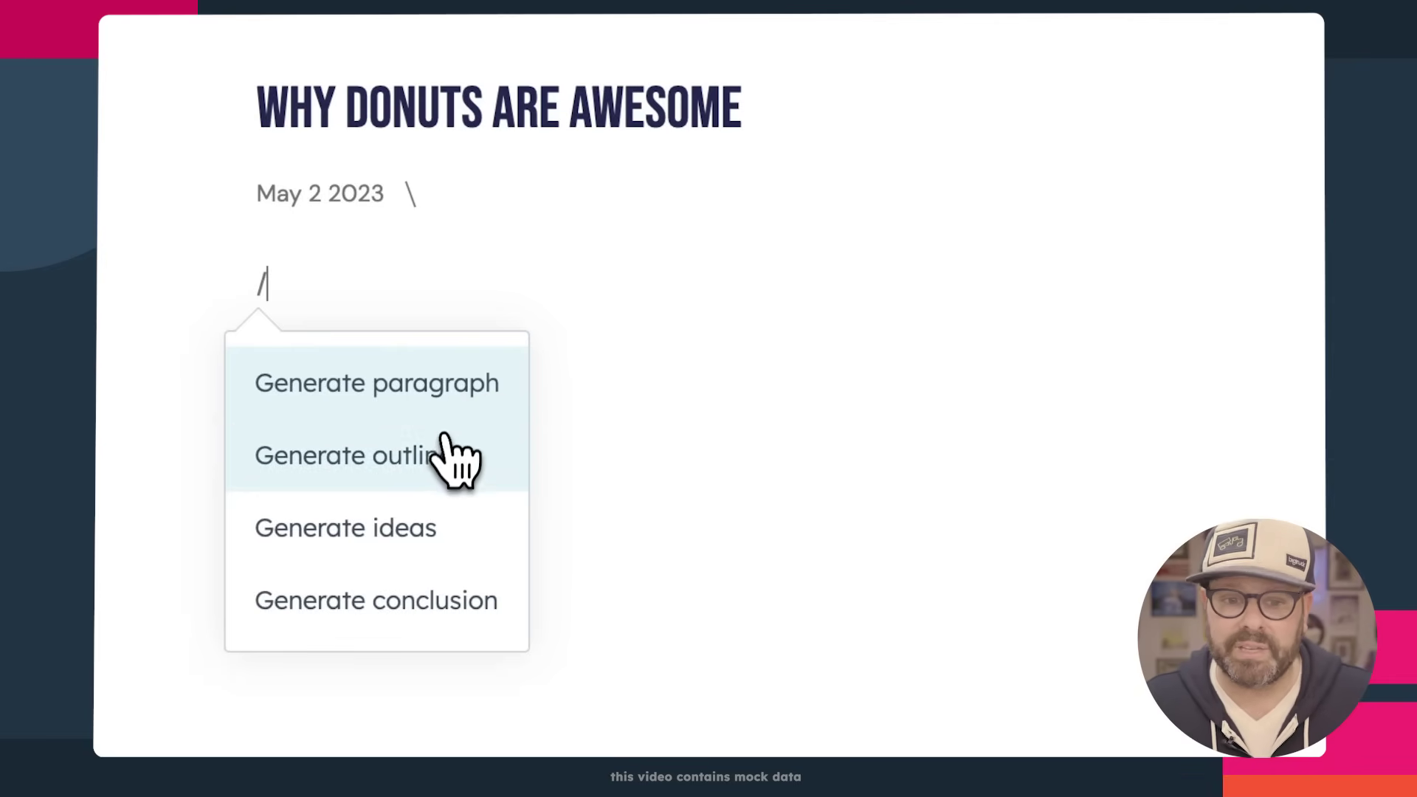
click(384, 472)
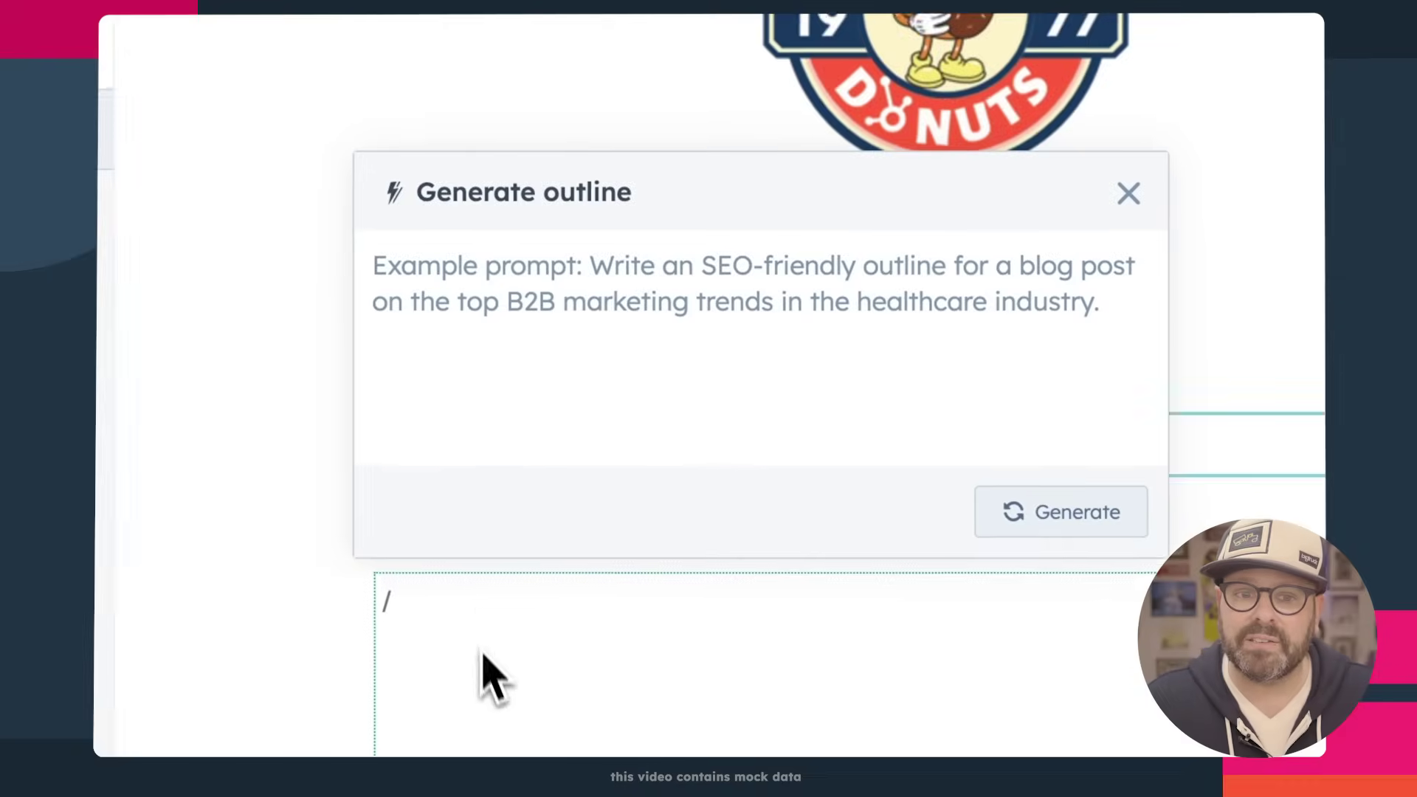
text(cre)
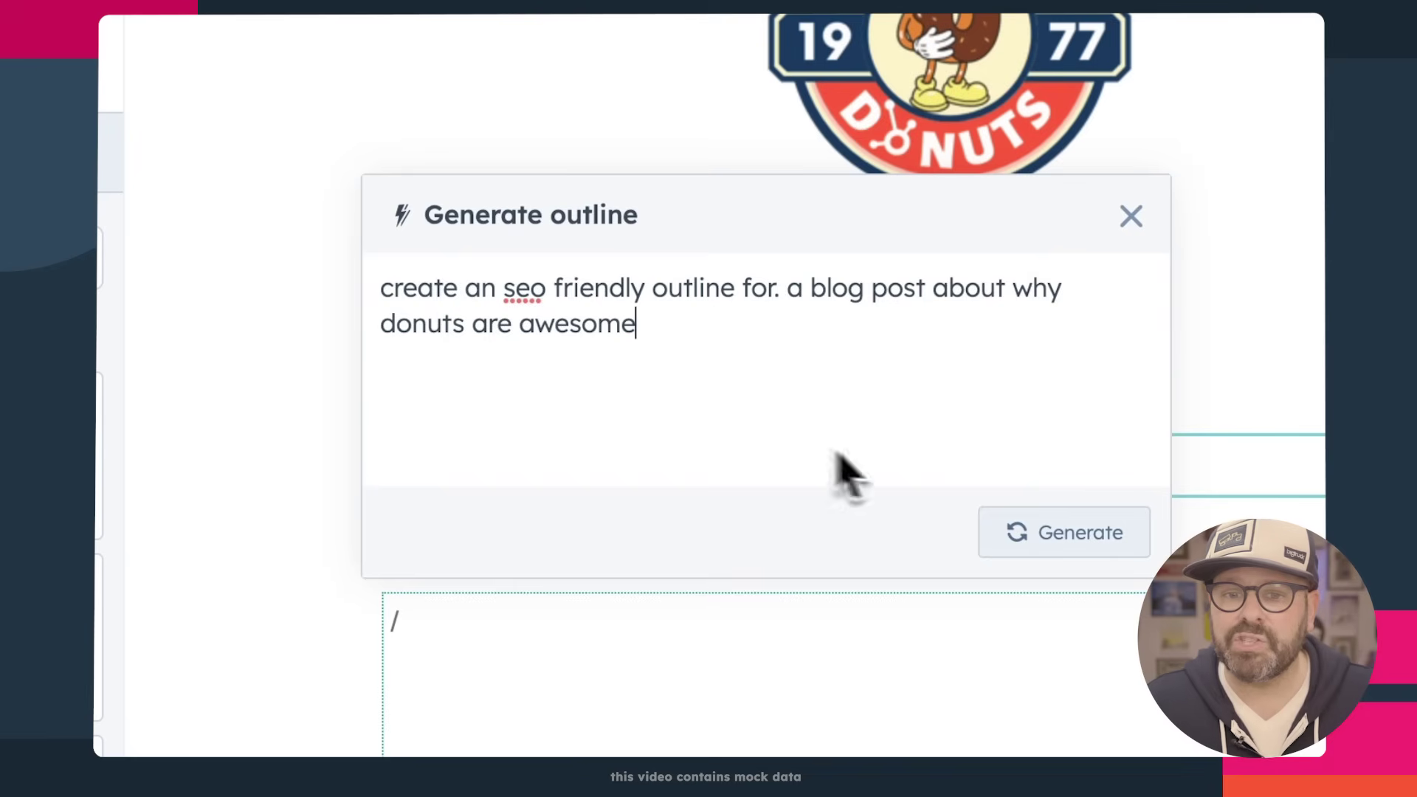
click(1066, 534)
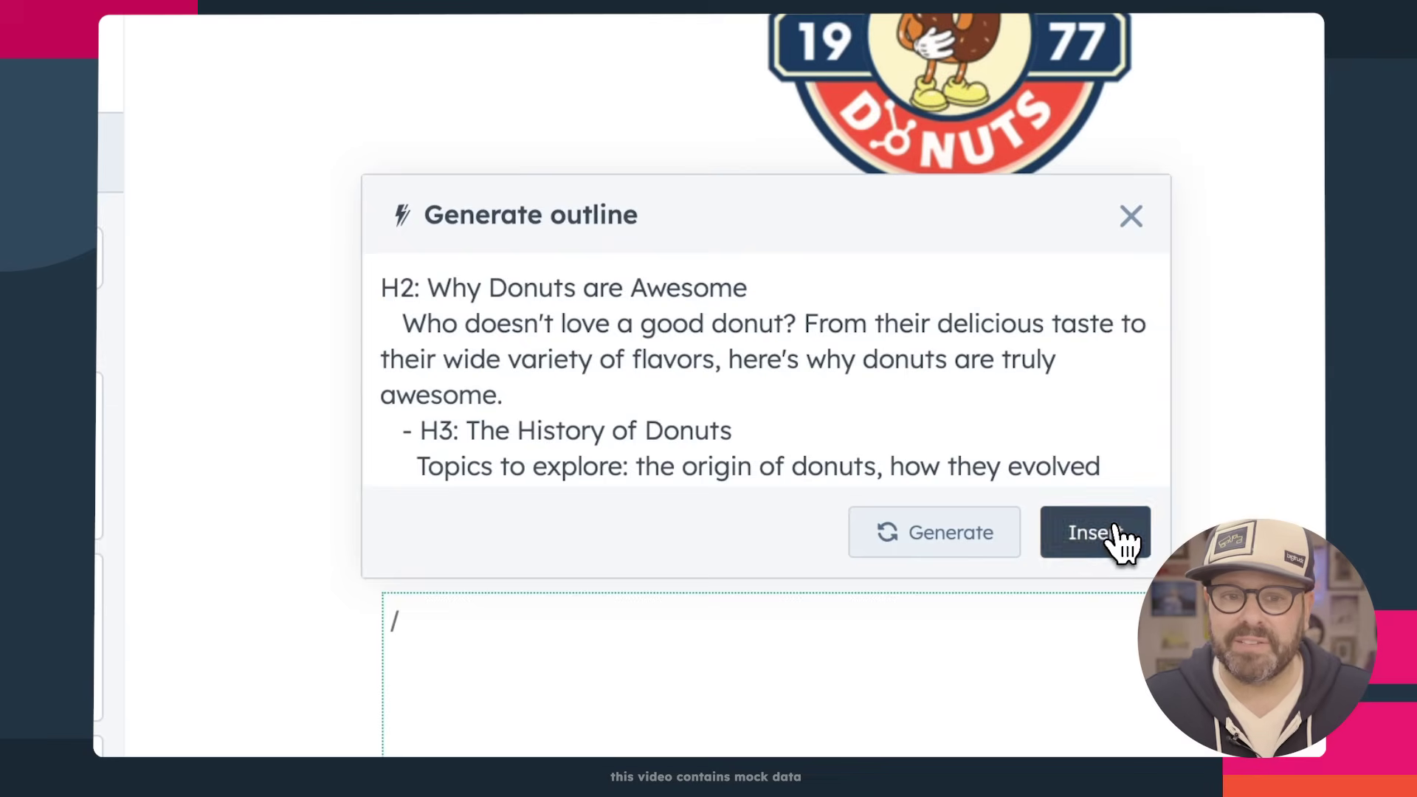
click(1095, 532)
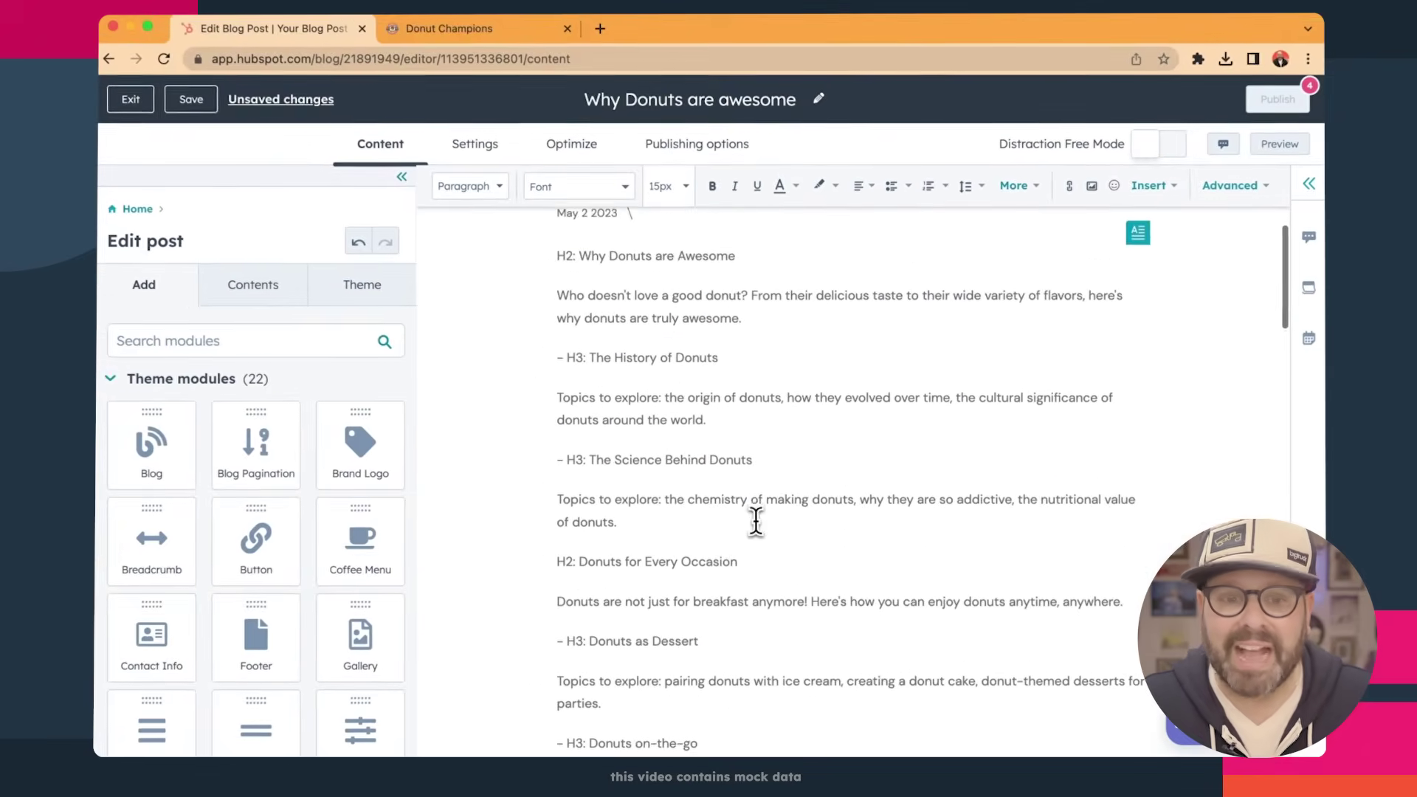
Look through the generated donut outline and delete all of it from the post body.
scroll(756, 521, down, 2)
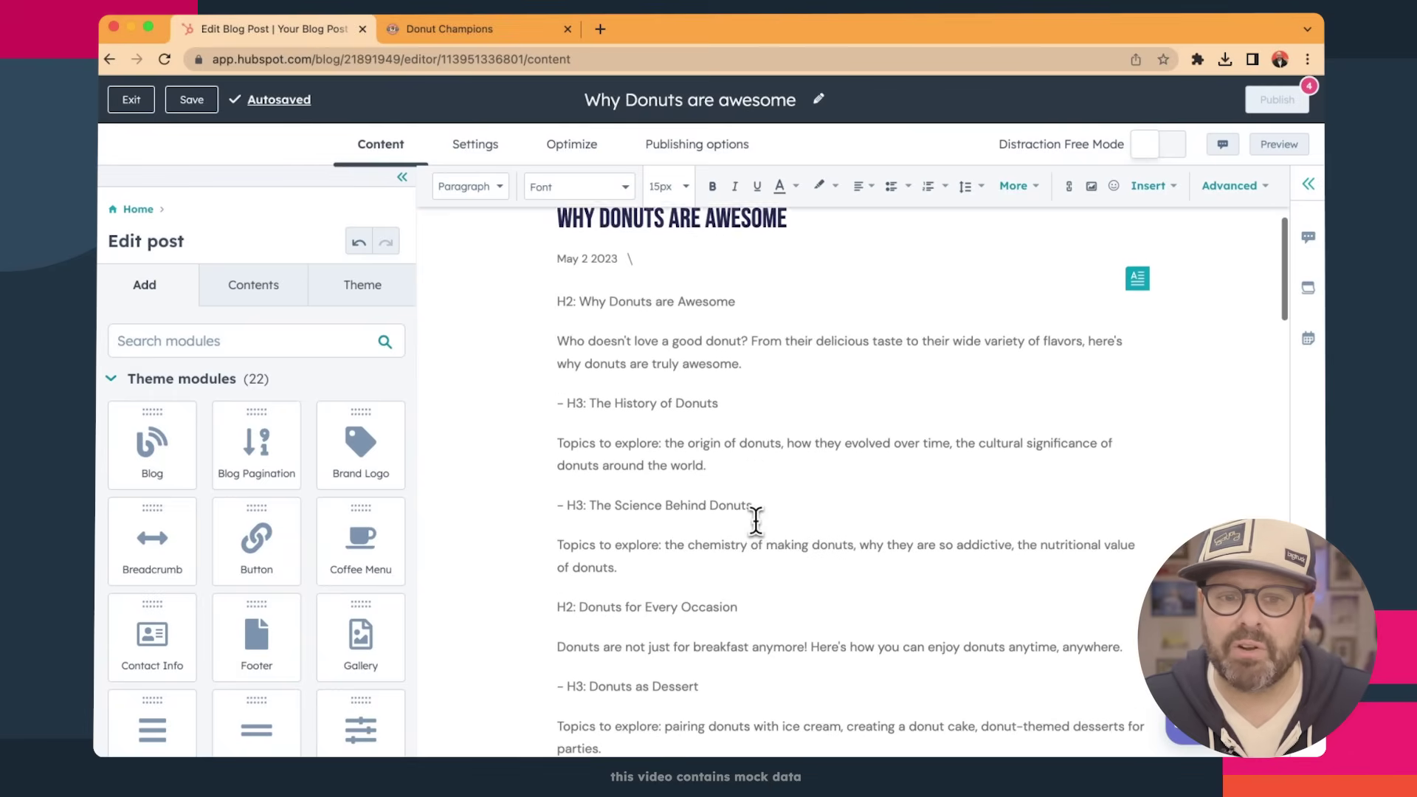
scroll(756, 521, down, 1)
scroll(626, 398, down, 2)
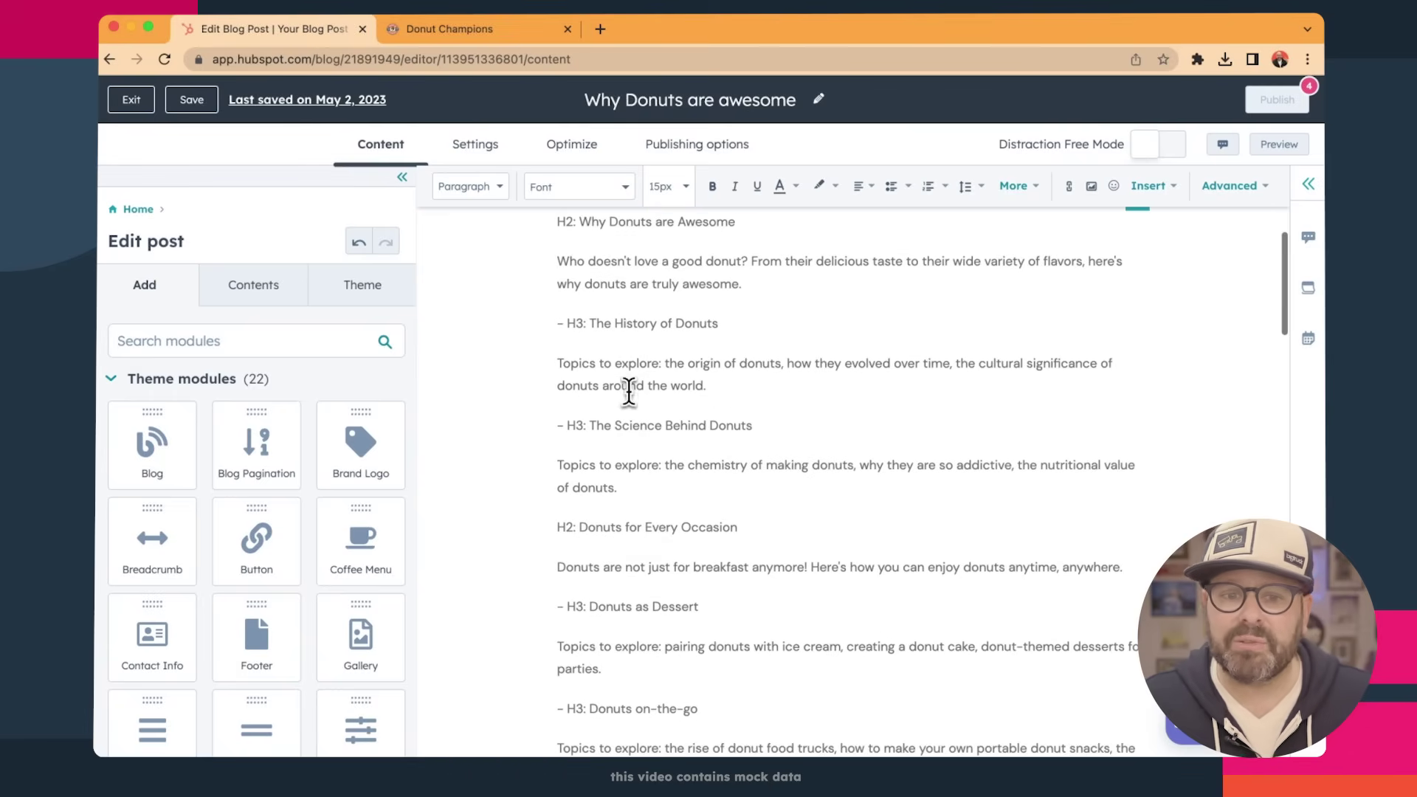
scroll(633, 439, down, 2)
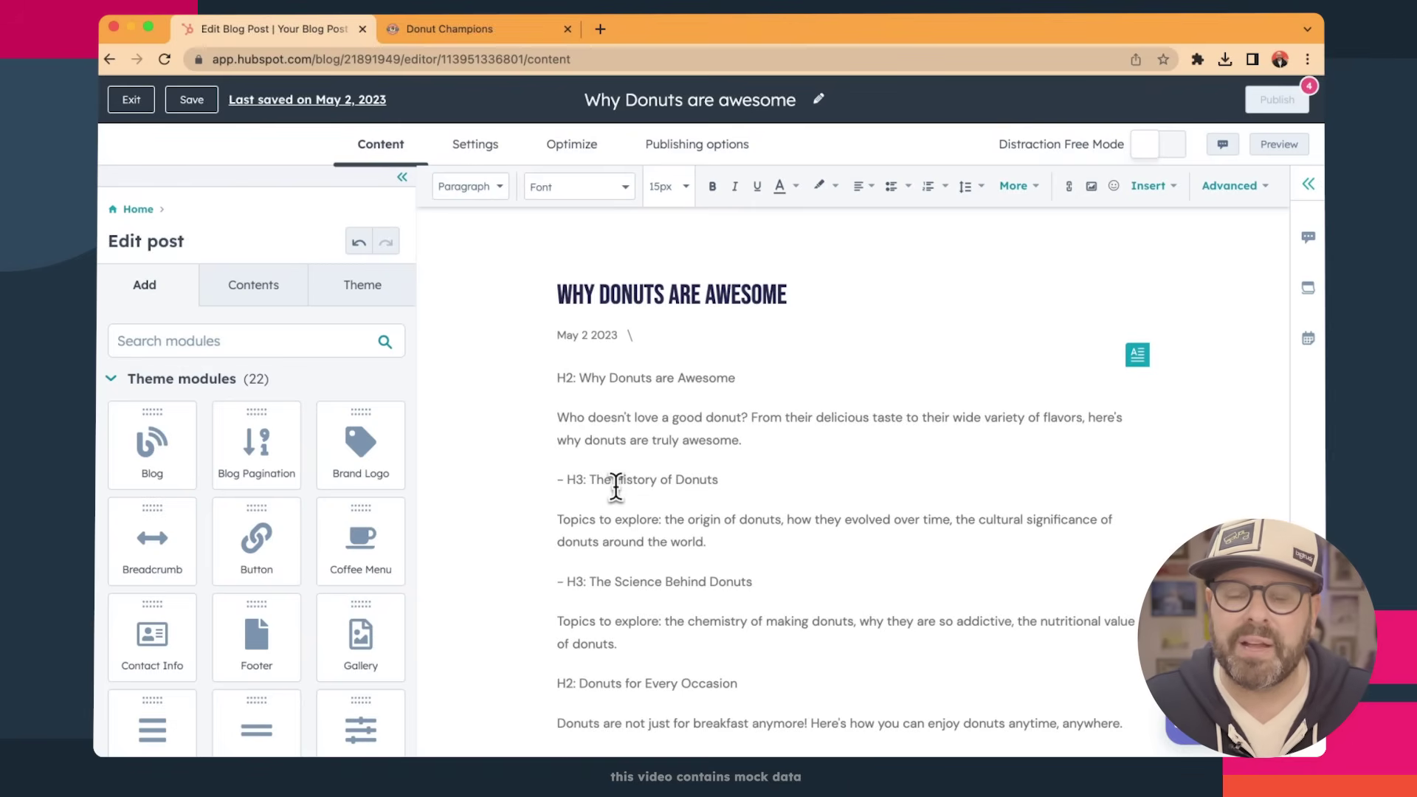
key(ctrl+a)
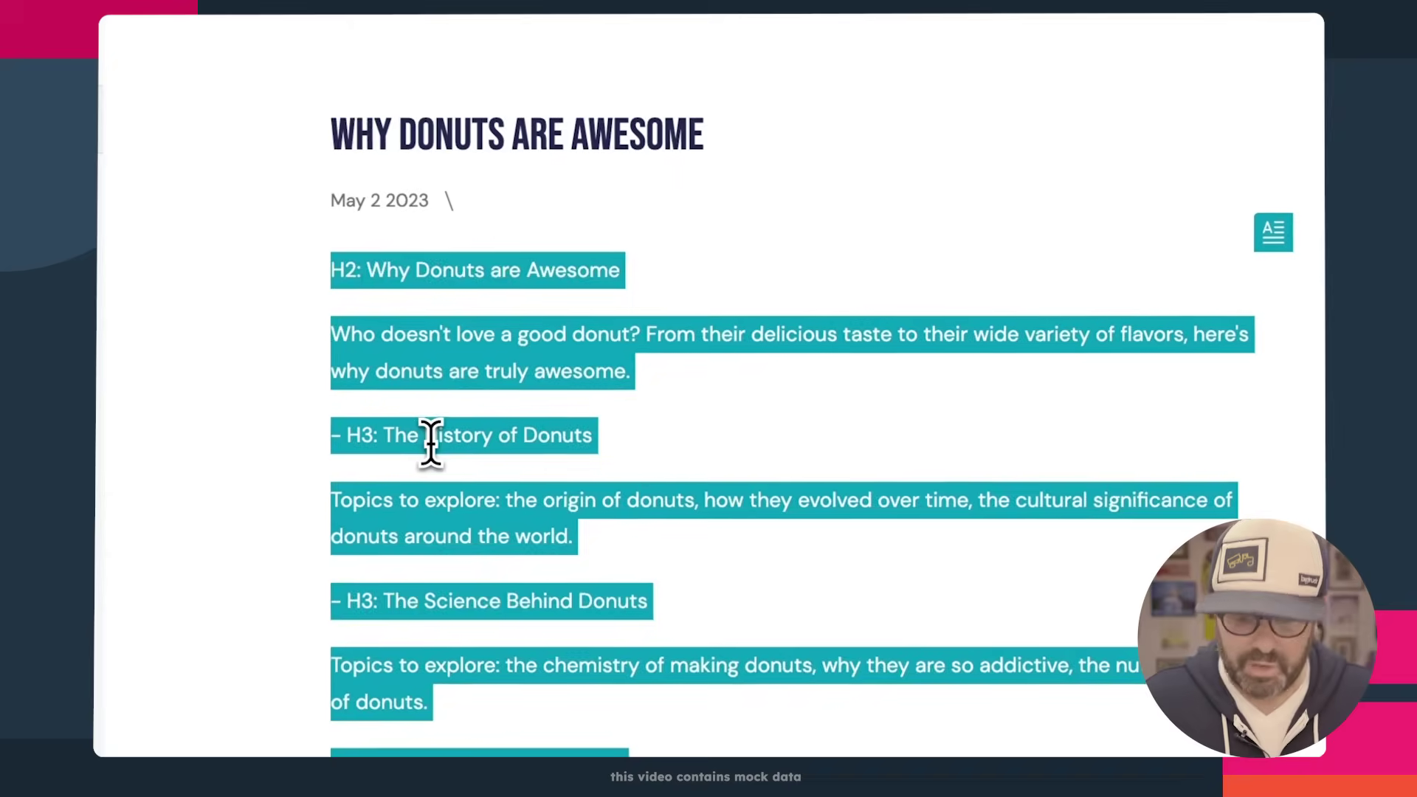
key(BackSpace)
Generate a paragraph for a blog post about the history of donuts and insert it into the empty post body.
text(/)
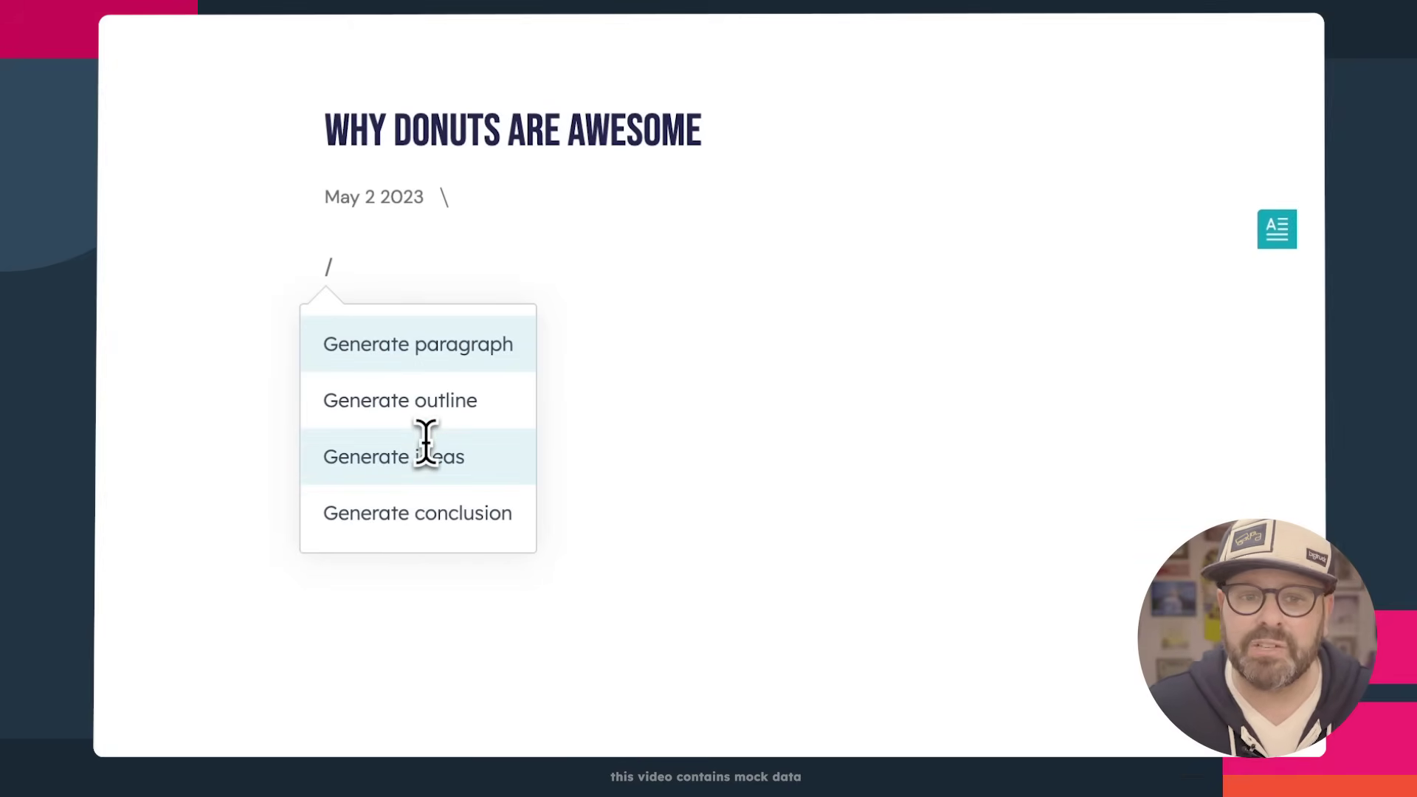
click(419, 360)
text(wr)
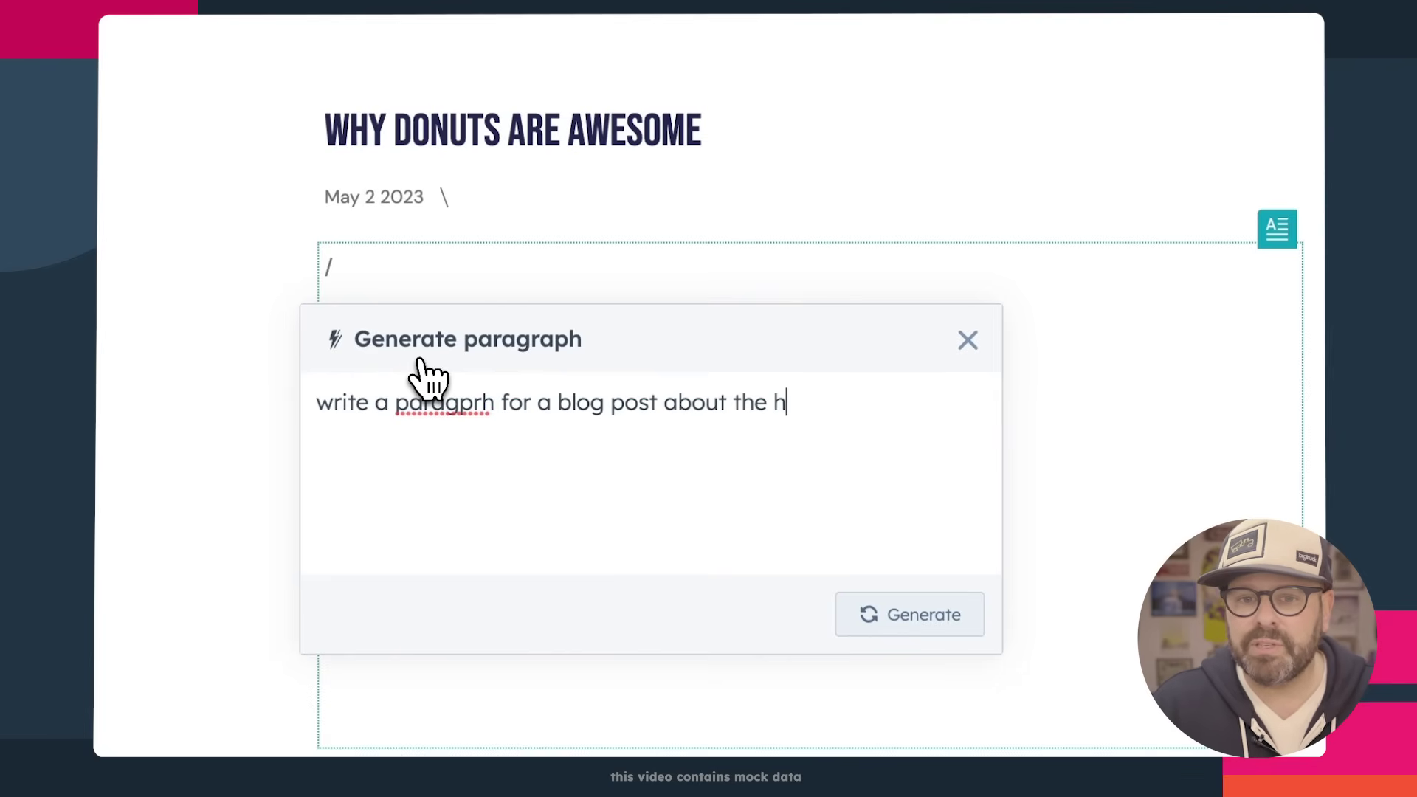
text(uts)
key(Return)
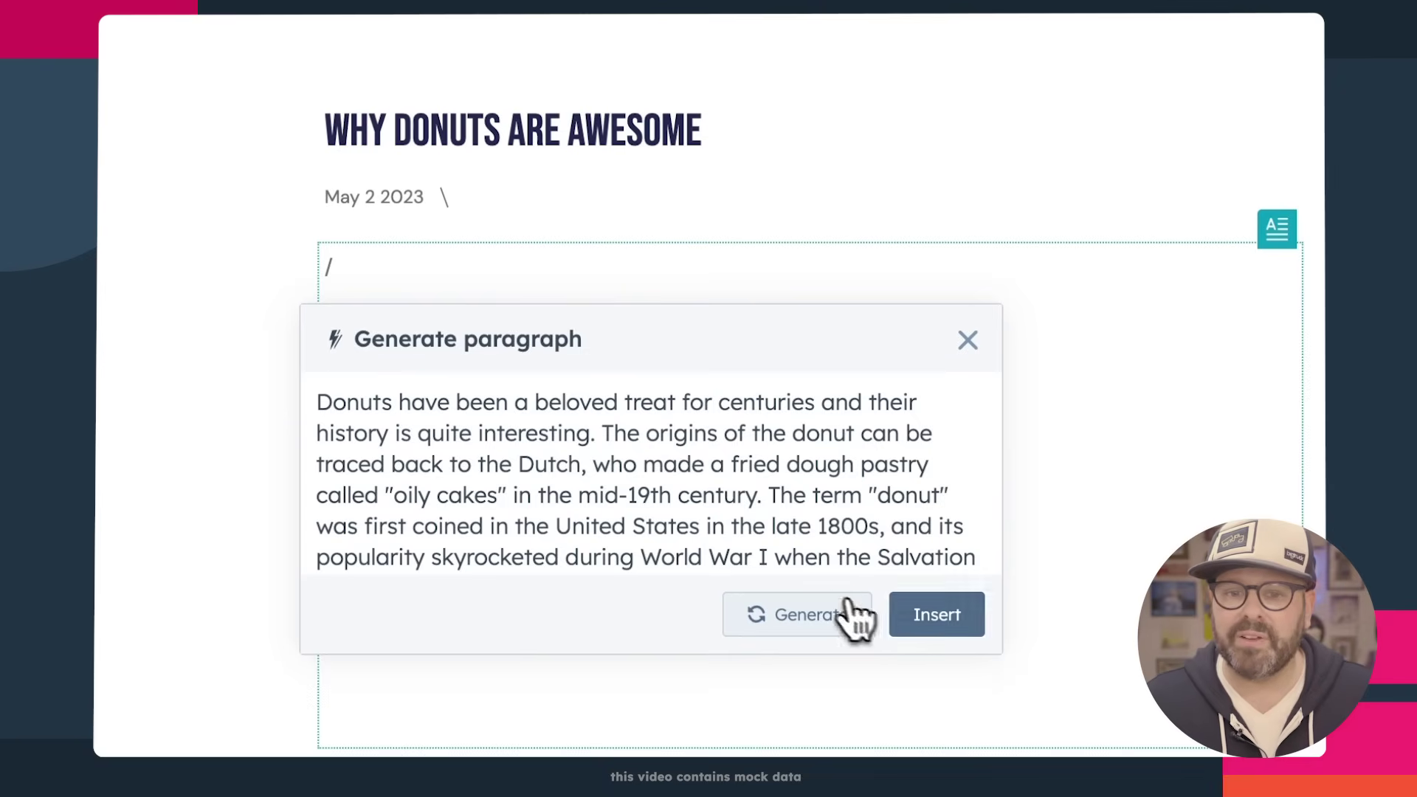
click(936, 614)
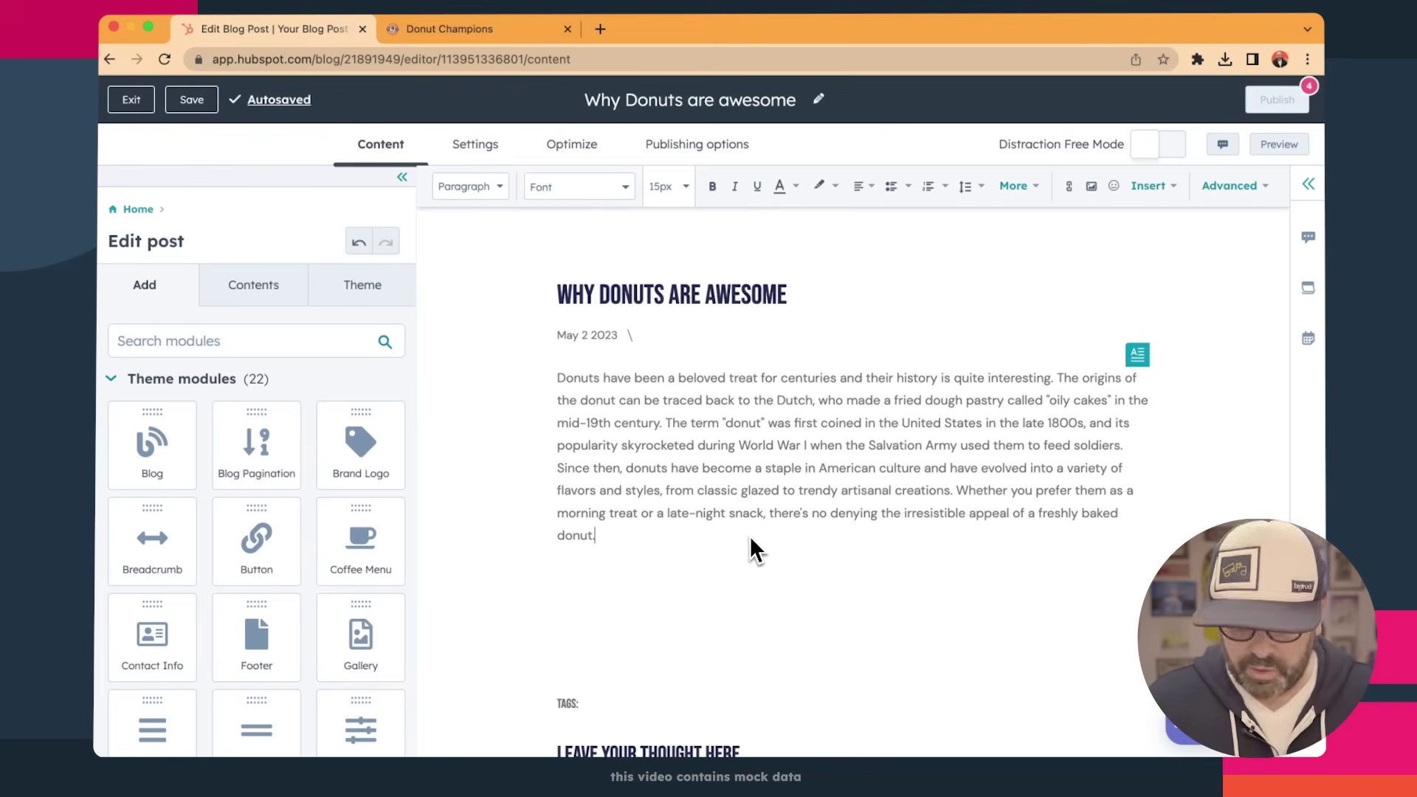
Generate a second paragraph from the prompt "Write a paragraph about why donuts are awesome", regenerate it once, and insert it below the first.
key(Return)
text(/)
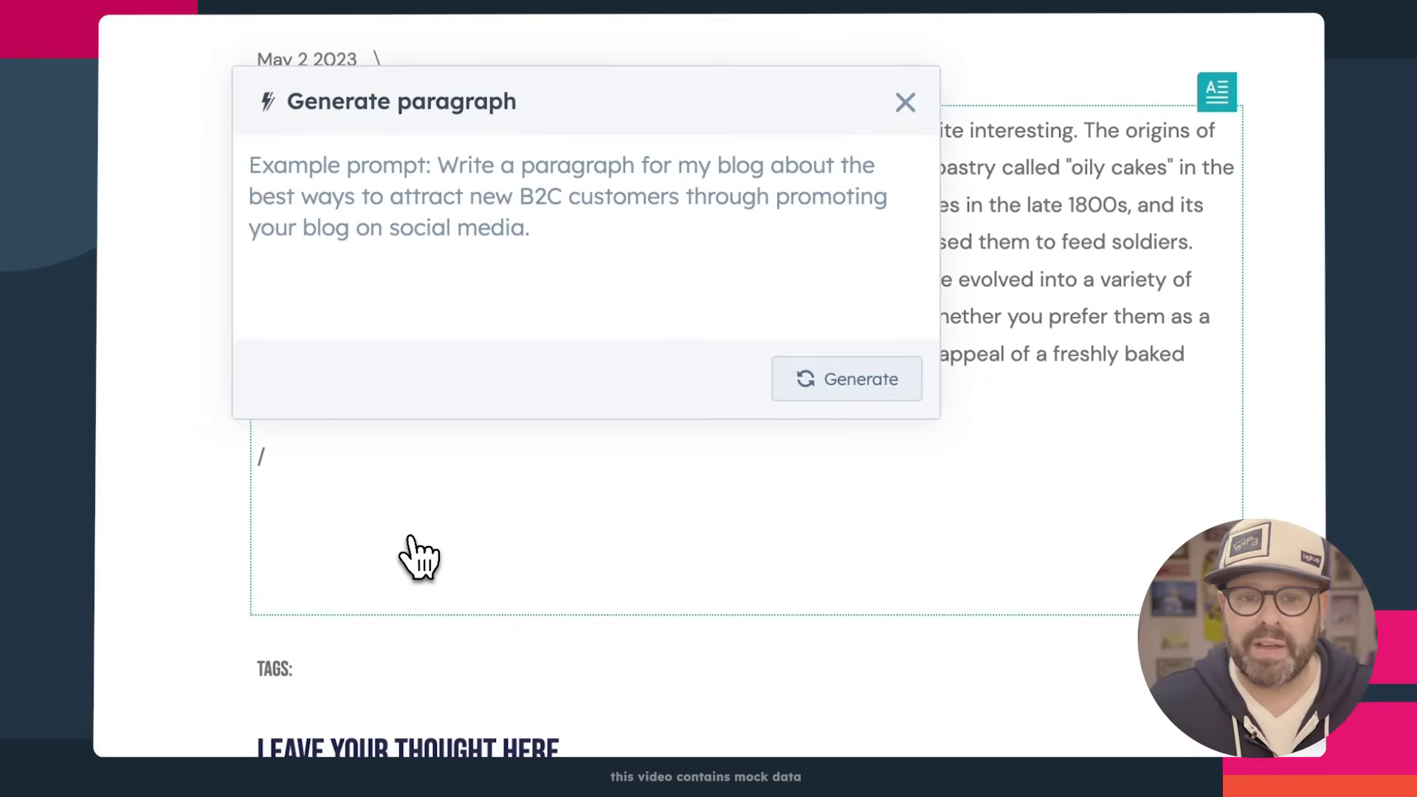
text(Write a paragraph about why don)
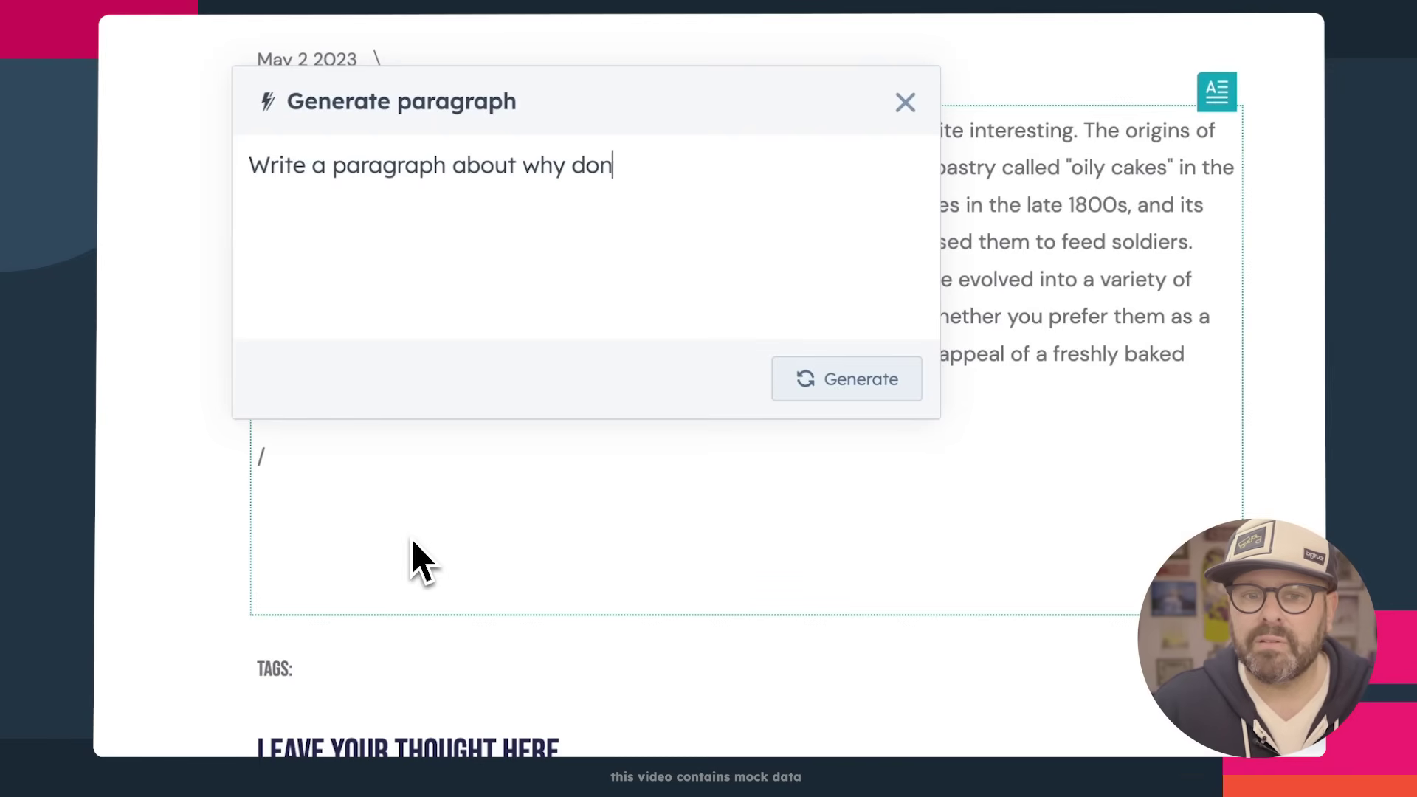
text(ome)
key(Return)
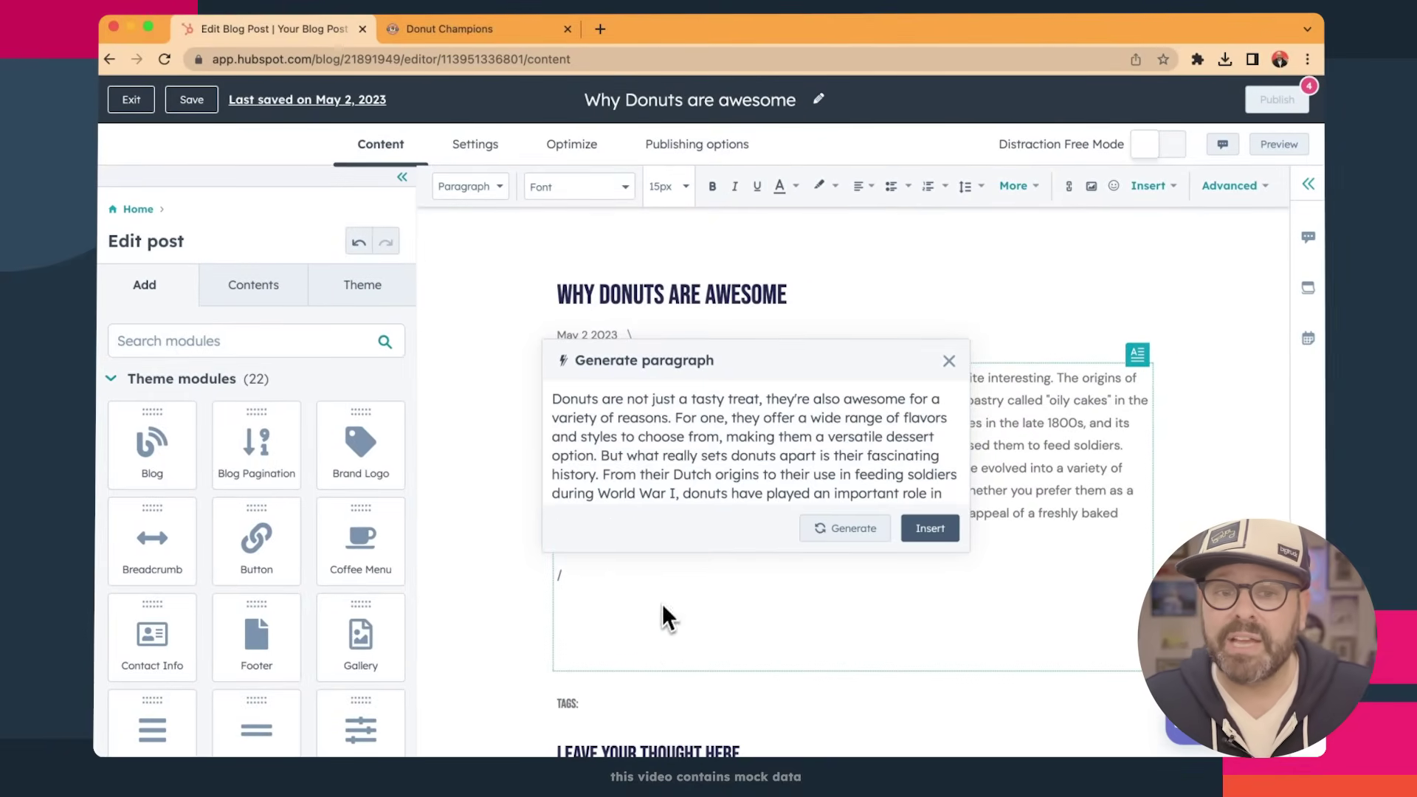
scroll(694, 459, down, 3)
scroll(693, 459, up, 3)
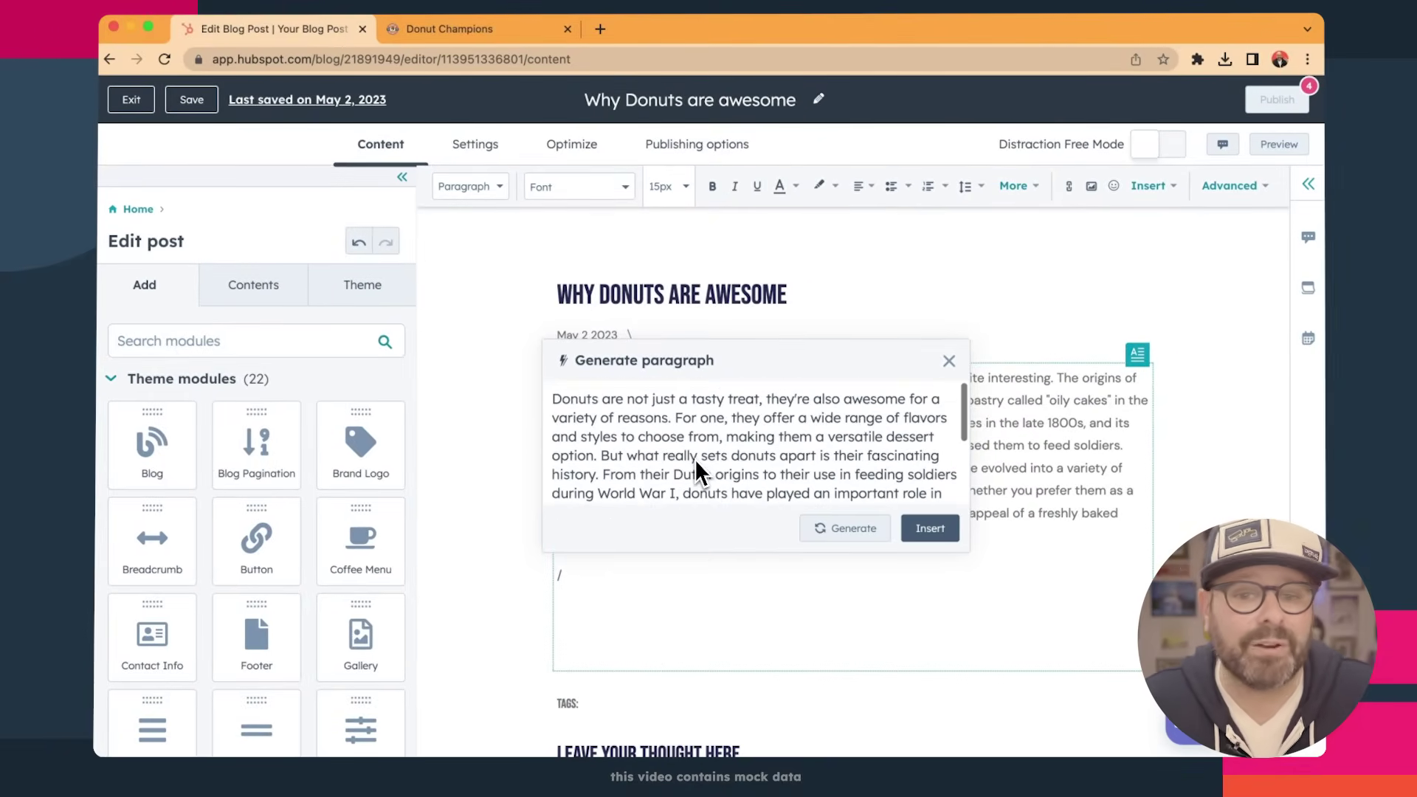
click(835, 509)
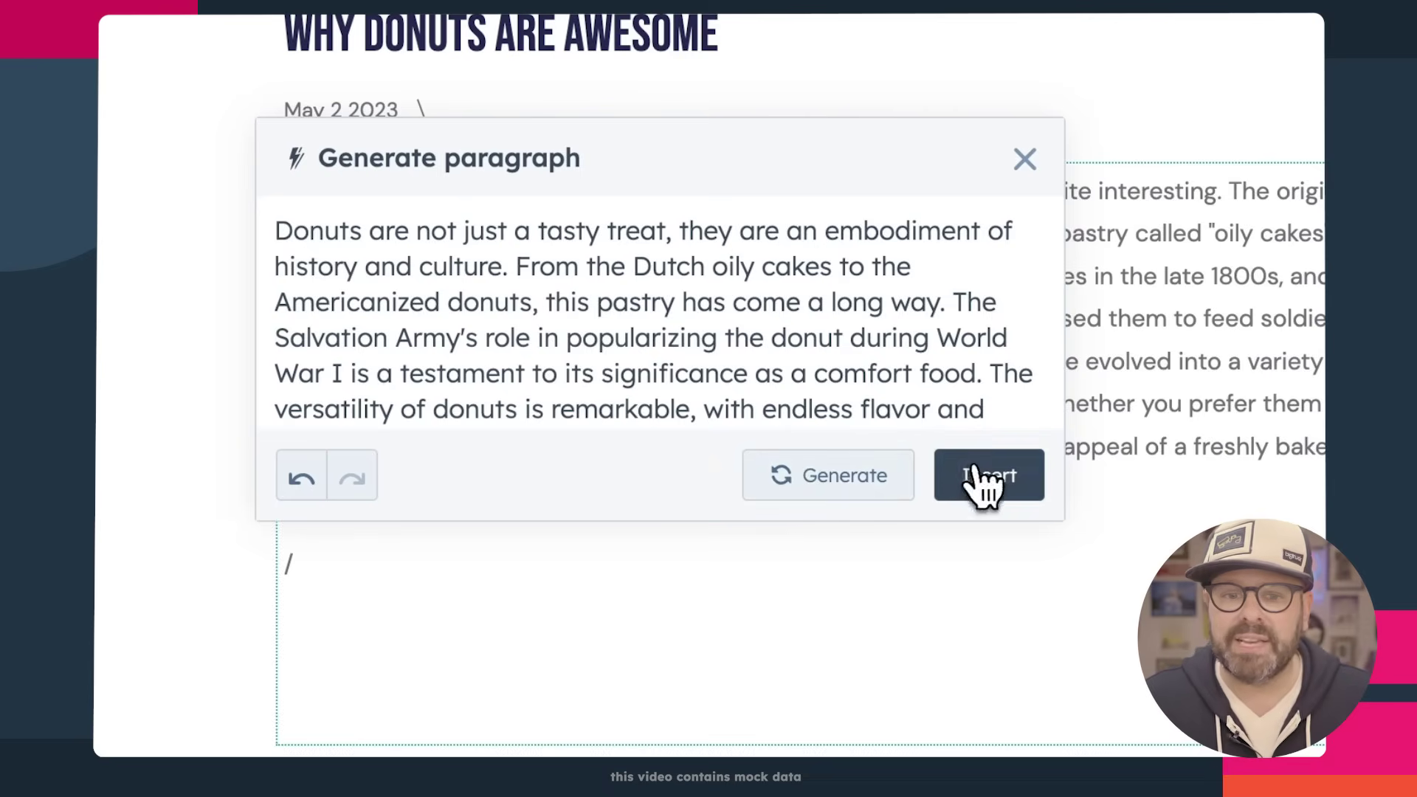
click(982, 476)
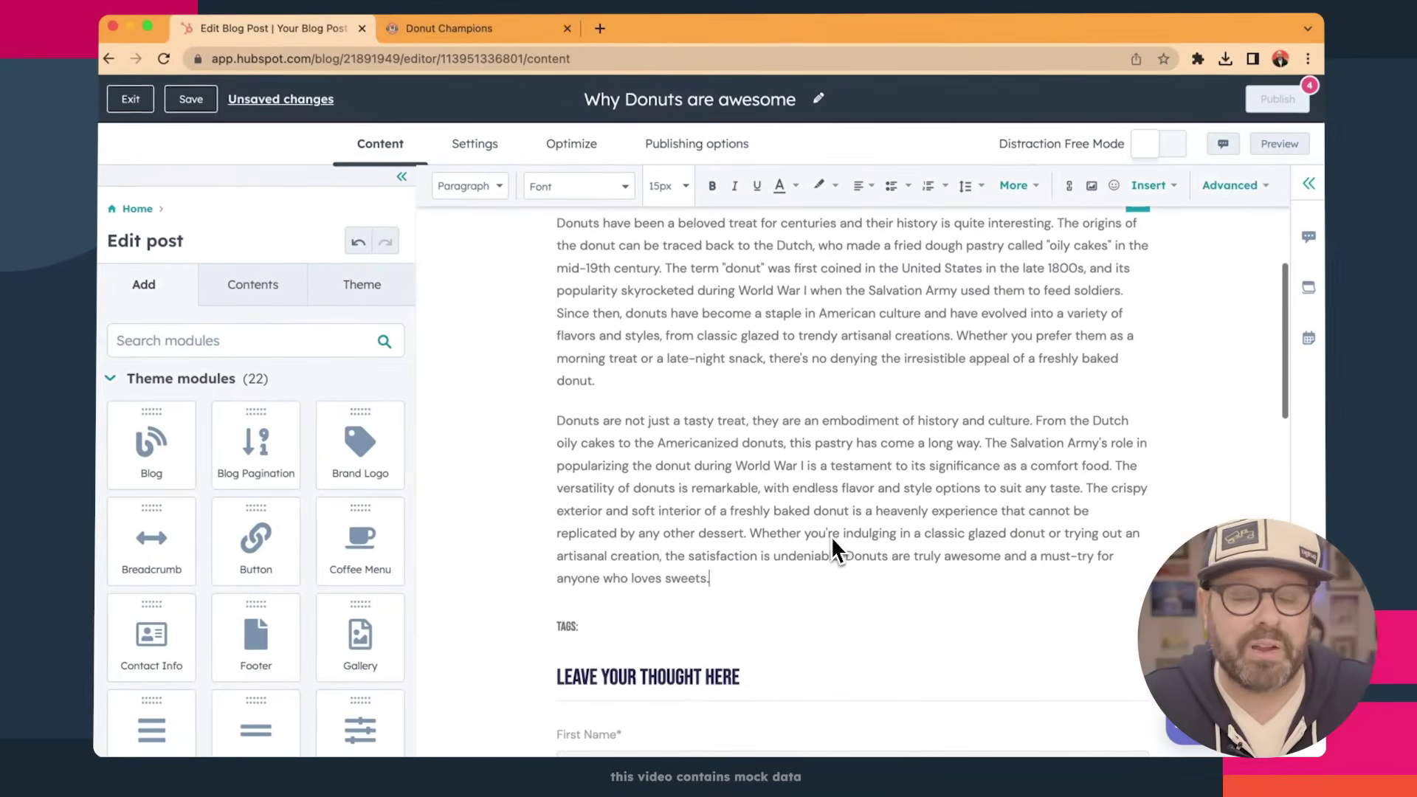
scroll(832, 541, up, 3)
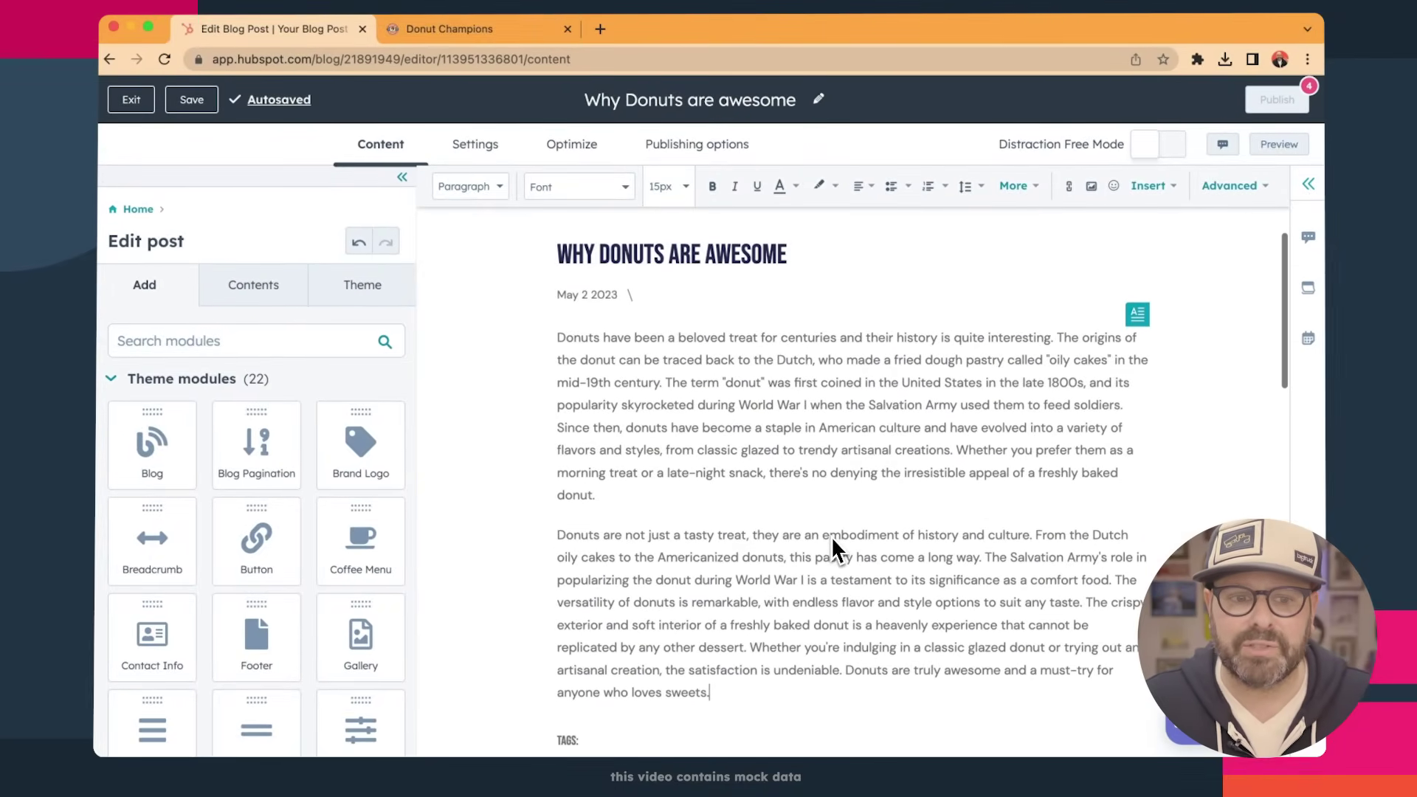
scroll(822, 538, down, 3)
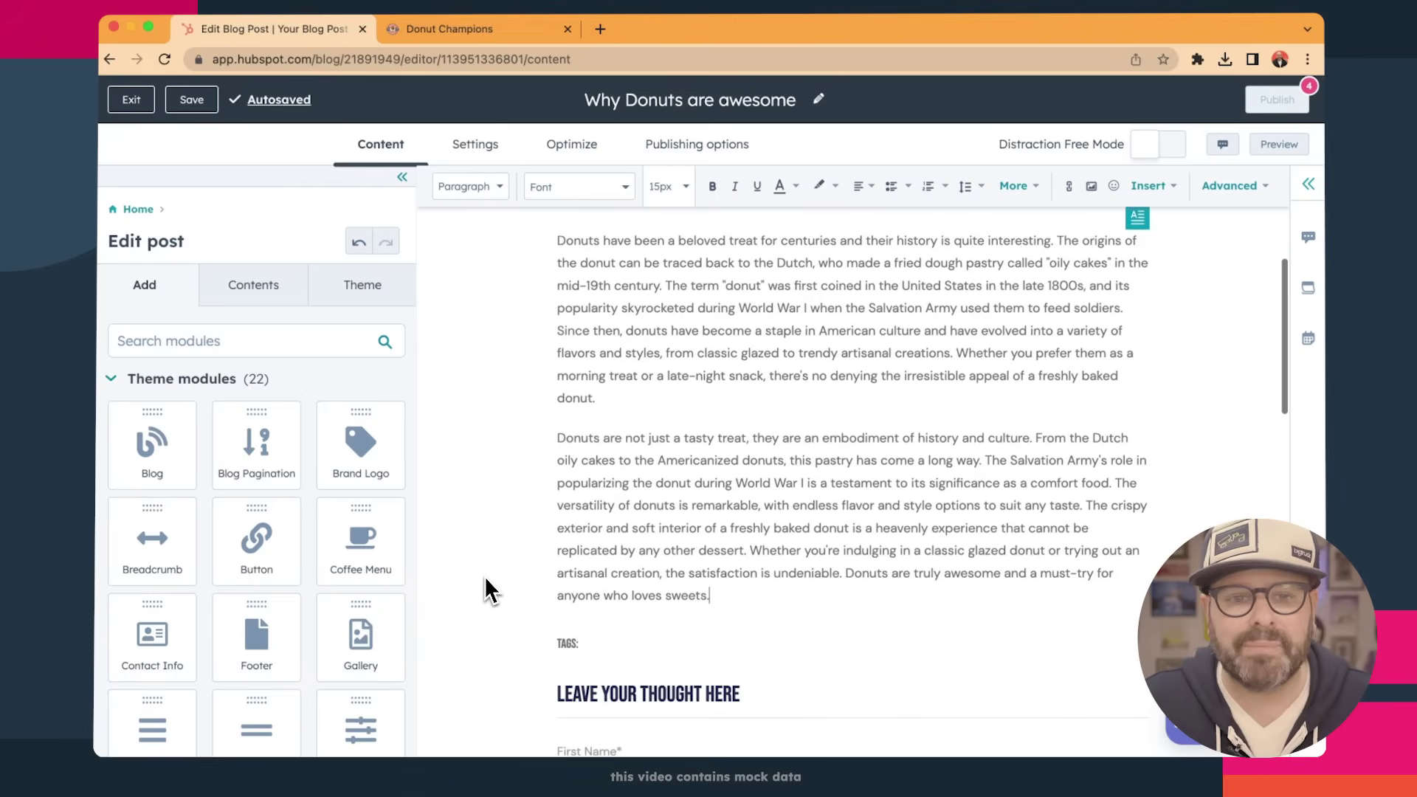
Search the modules for "image" and place a Single Image module between the two paragraphs.
scroll(334, 596, down, 1)
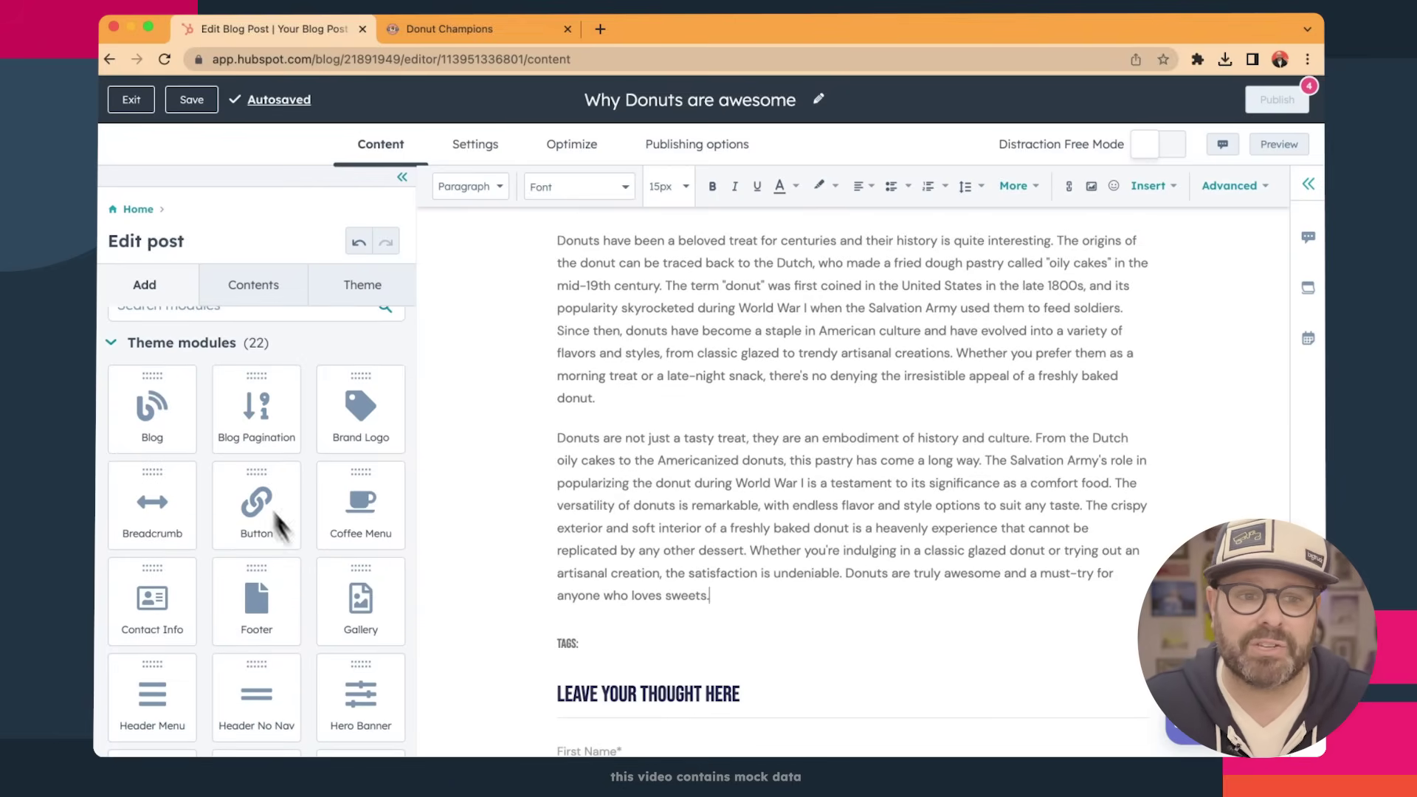
scroll(277, 515, up, 1)
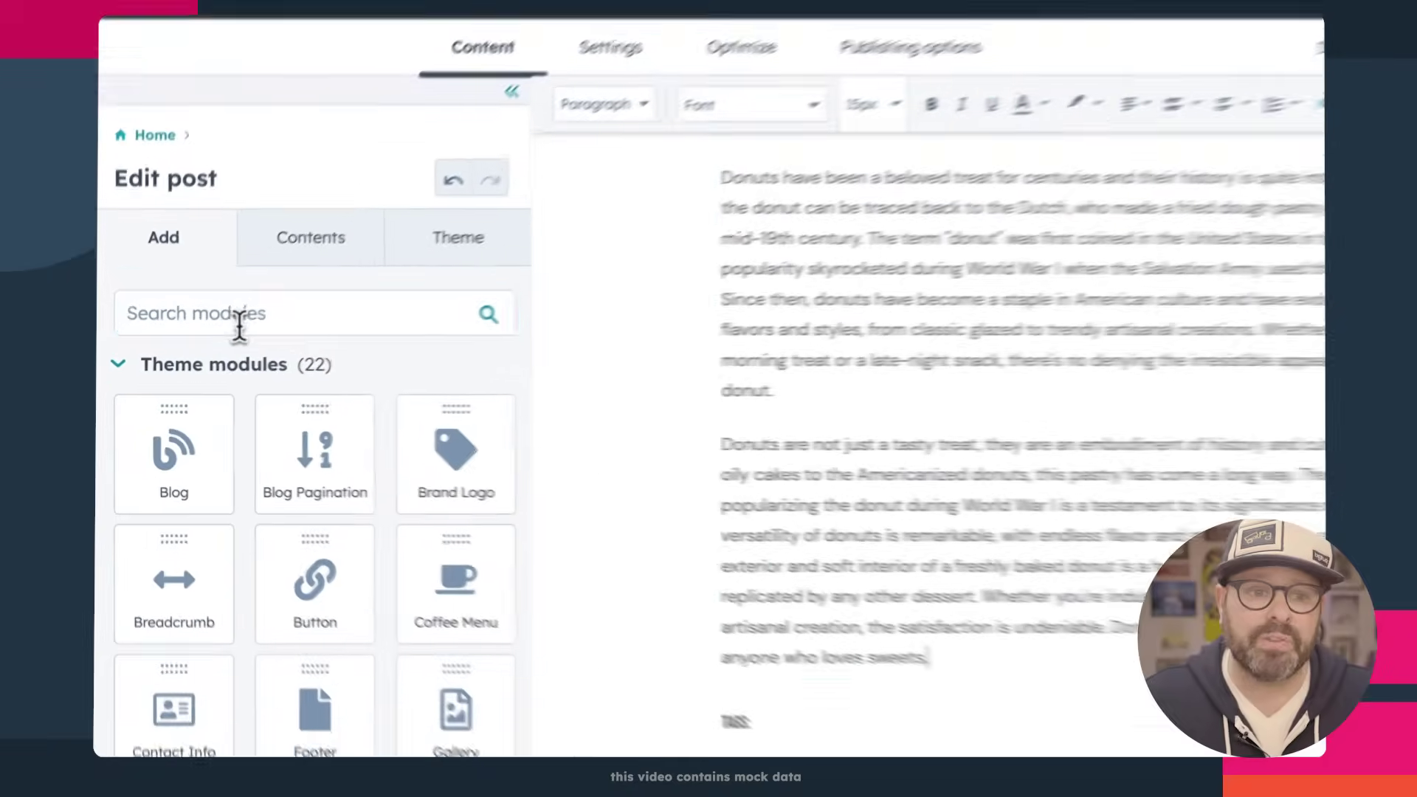
click(198, 344)
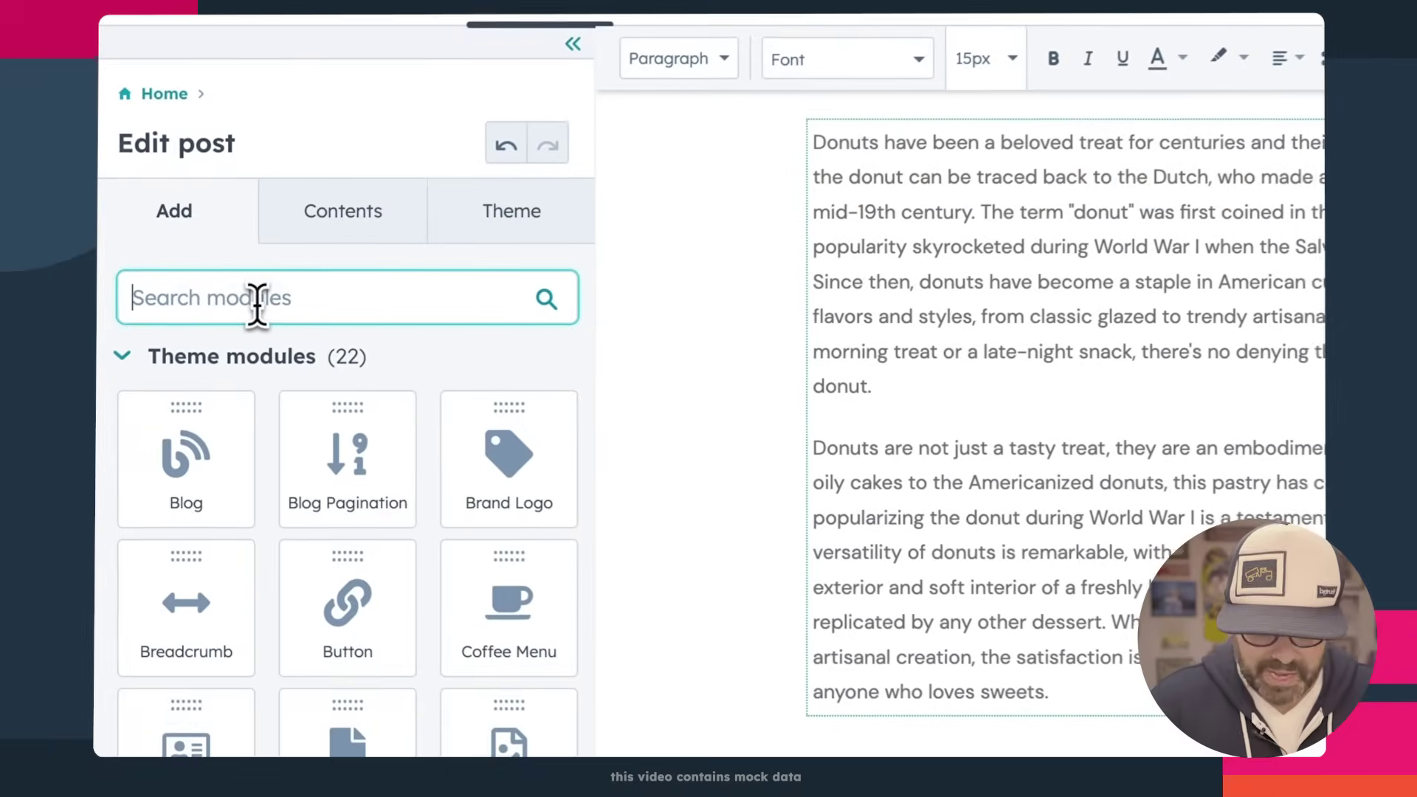
text(image)
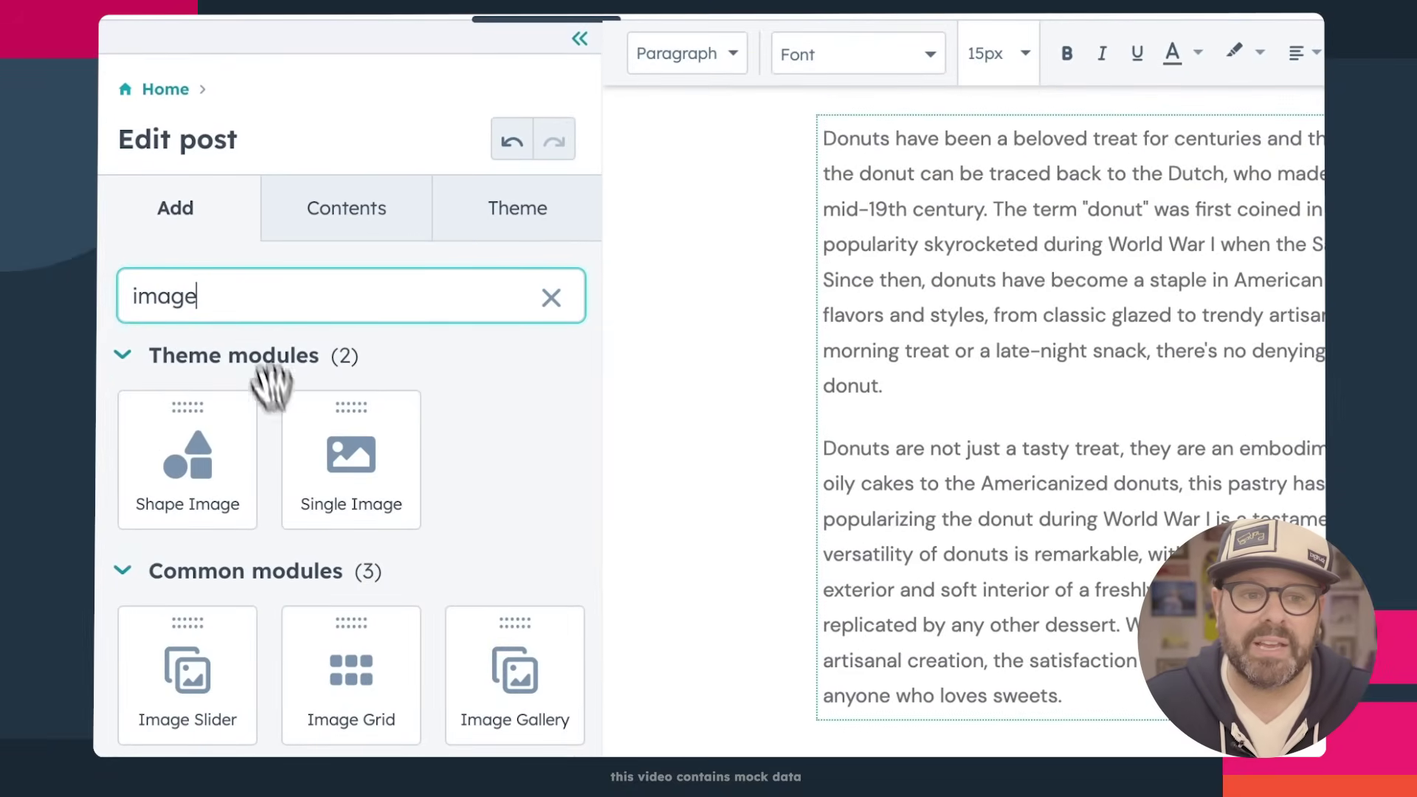
drag(316, 468, 754, 395)
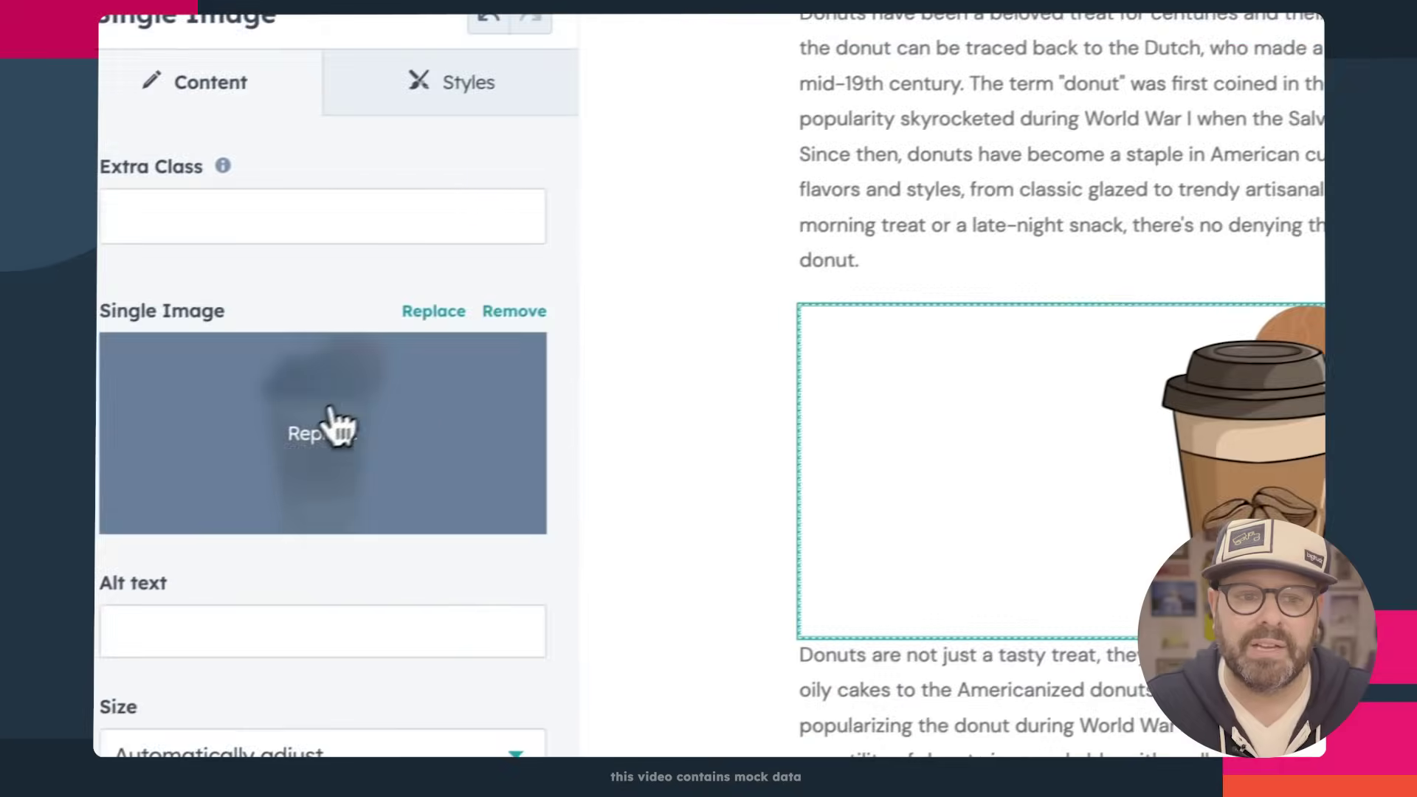
Replace the module's default coffee cup picture with the brown, craggy glazed donut from the recent images and review the post.
click(341, 424)
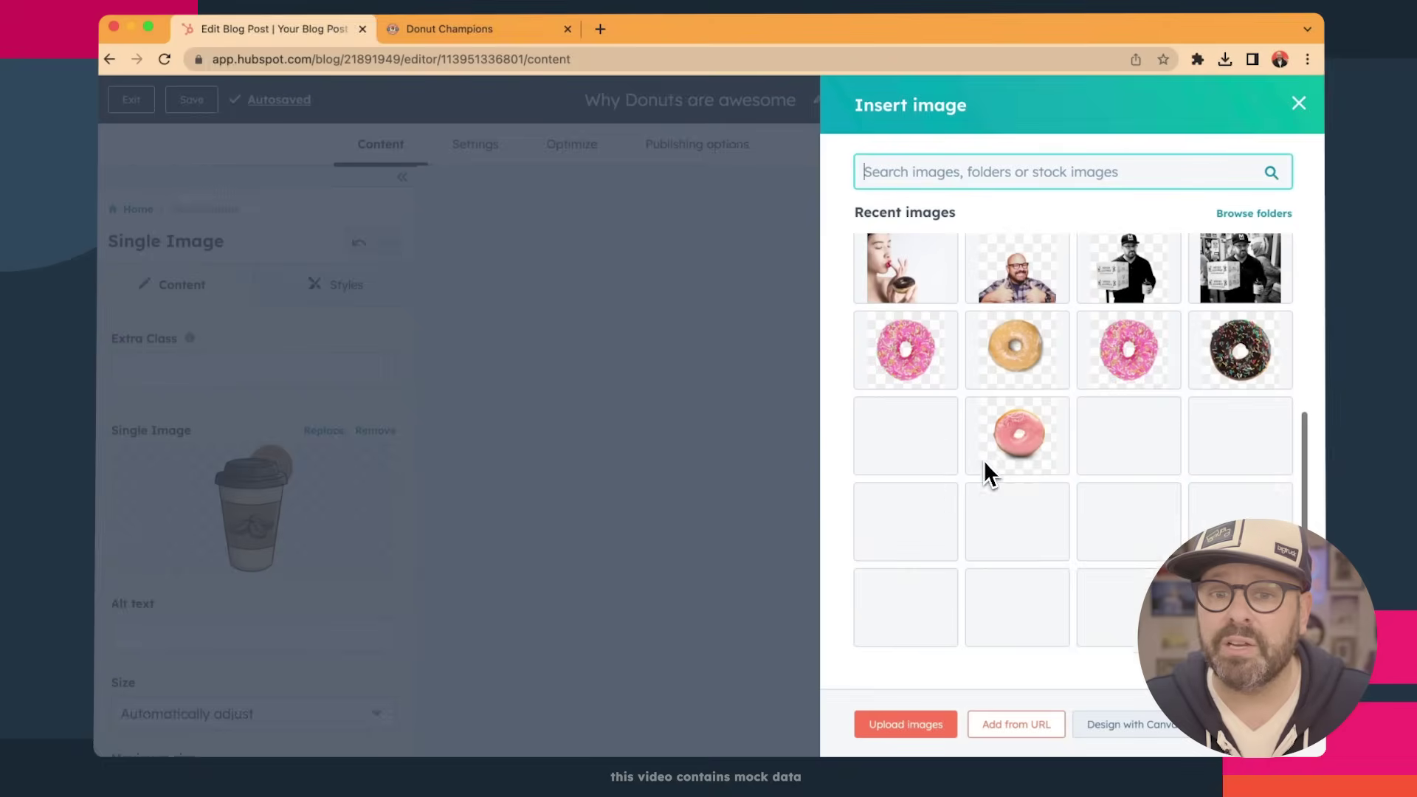
scroll(959, 428, down, 1)
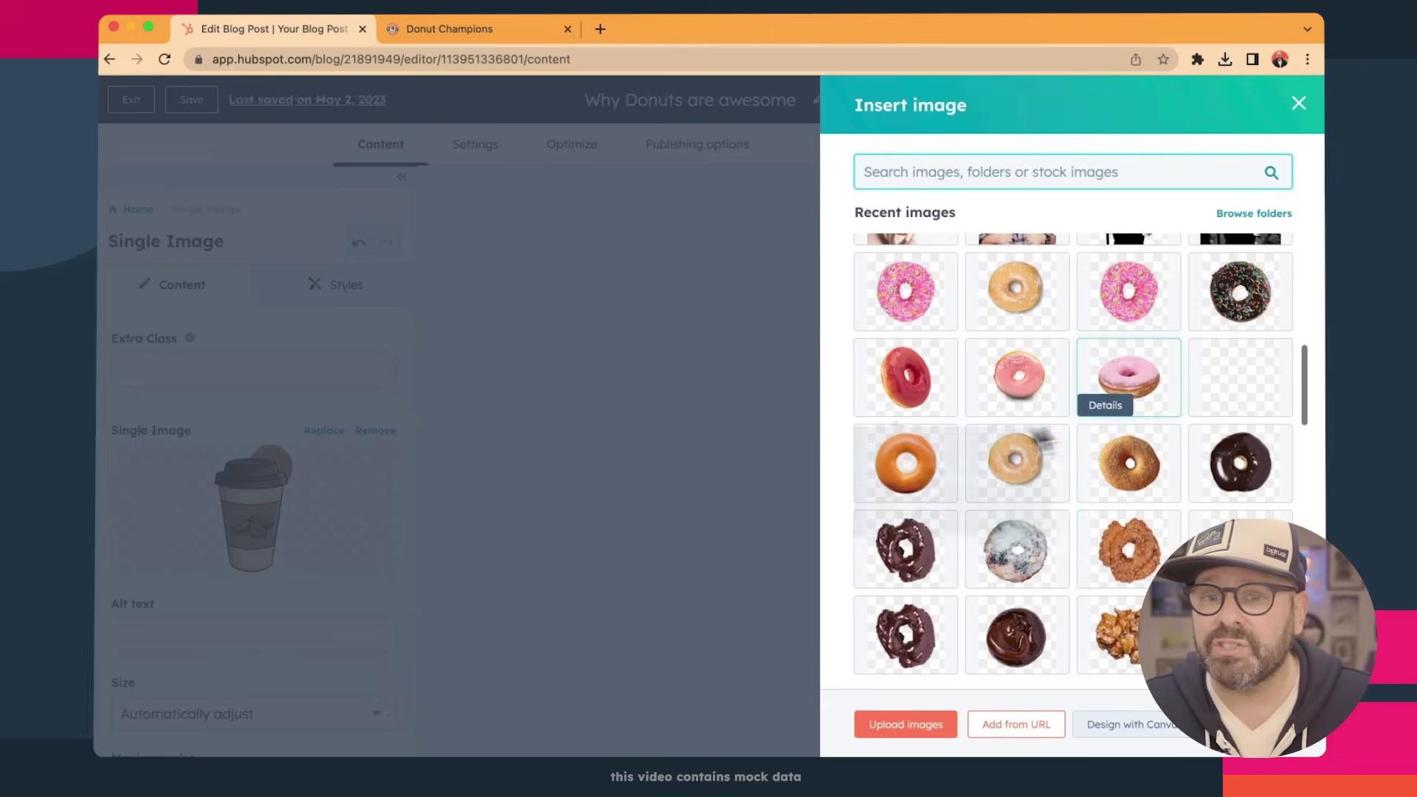
scroll(1151, 457, down, 2)
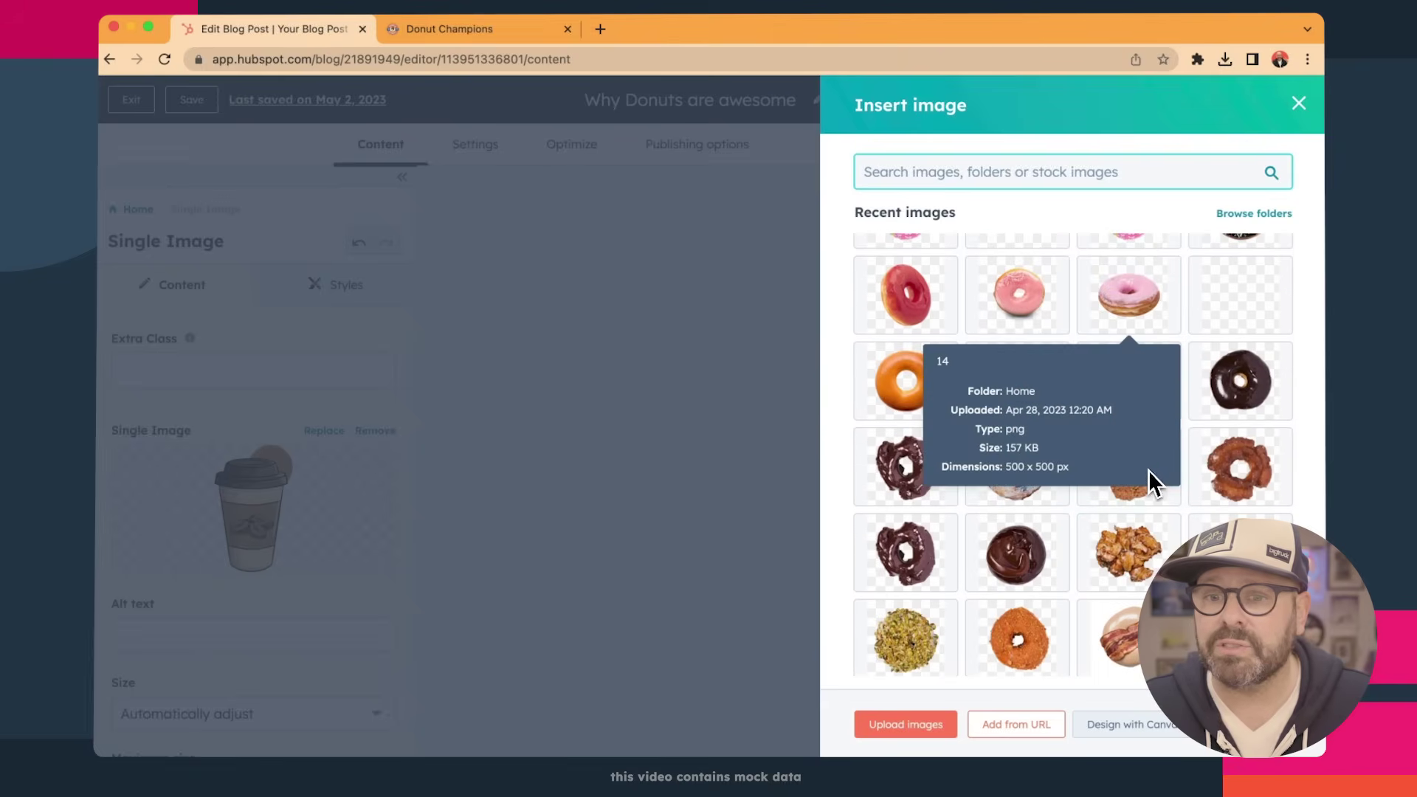
click(1228, 476)
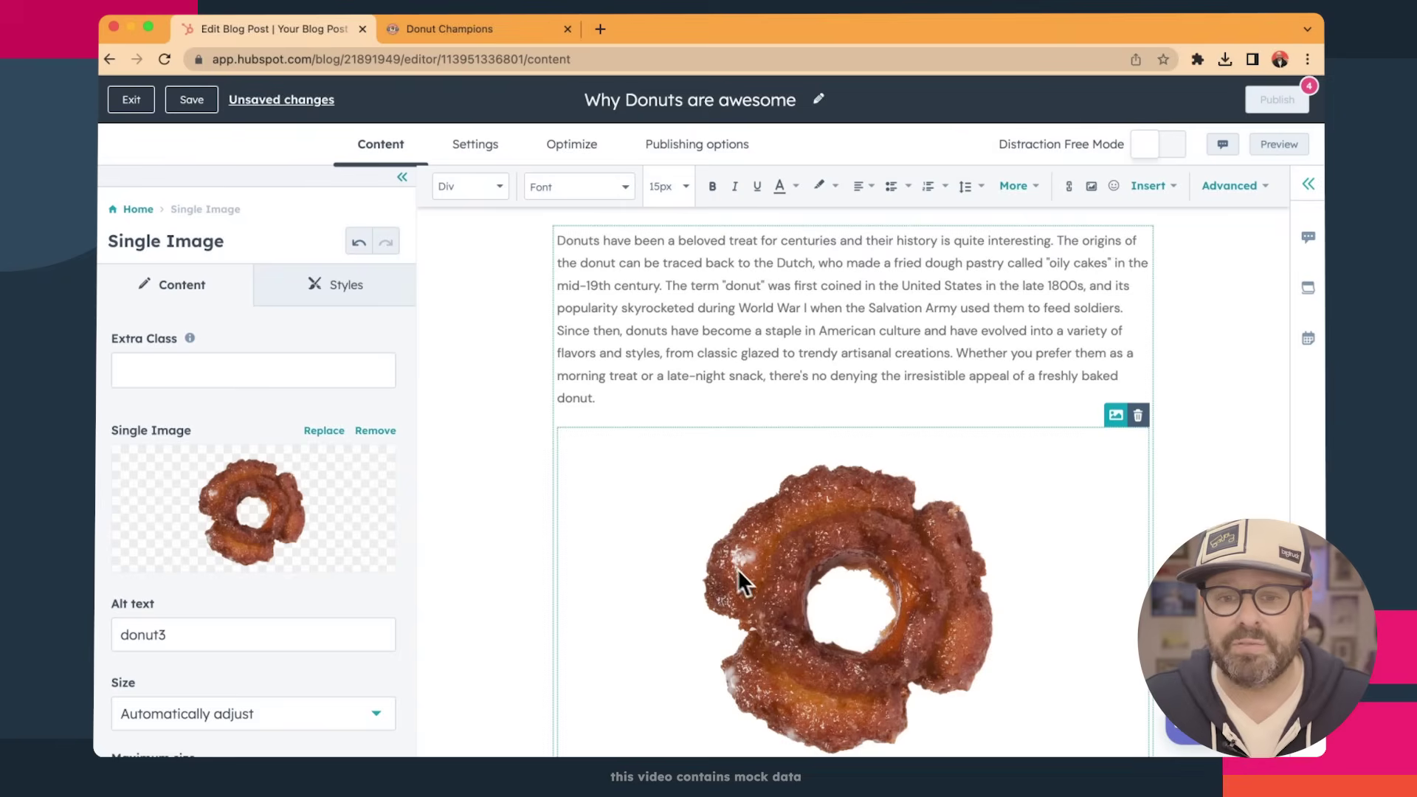
scroll(775, 581, down, 3)
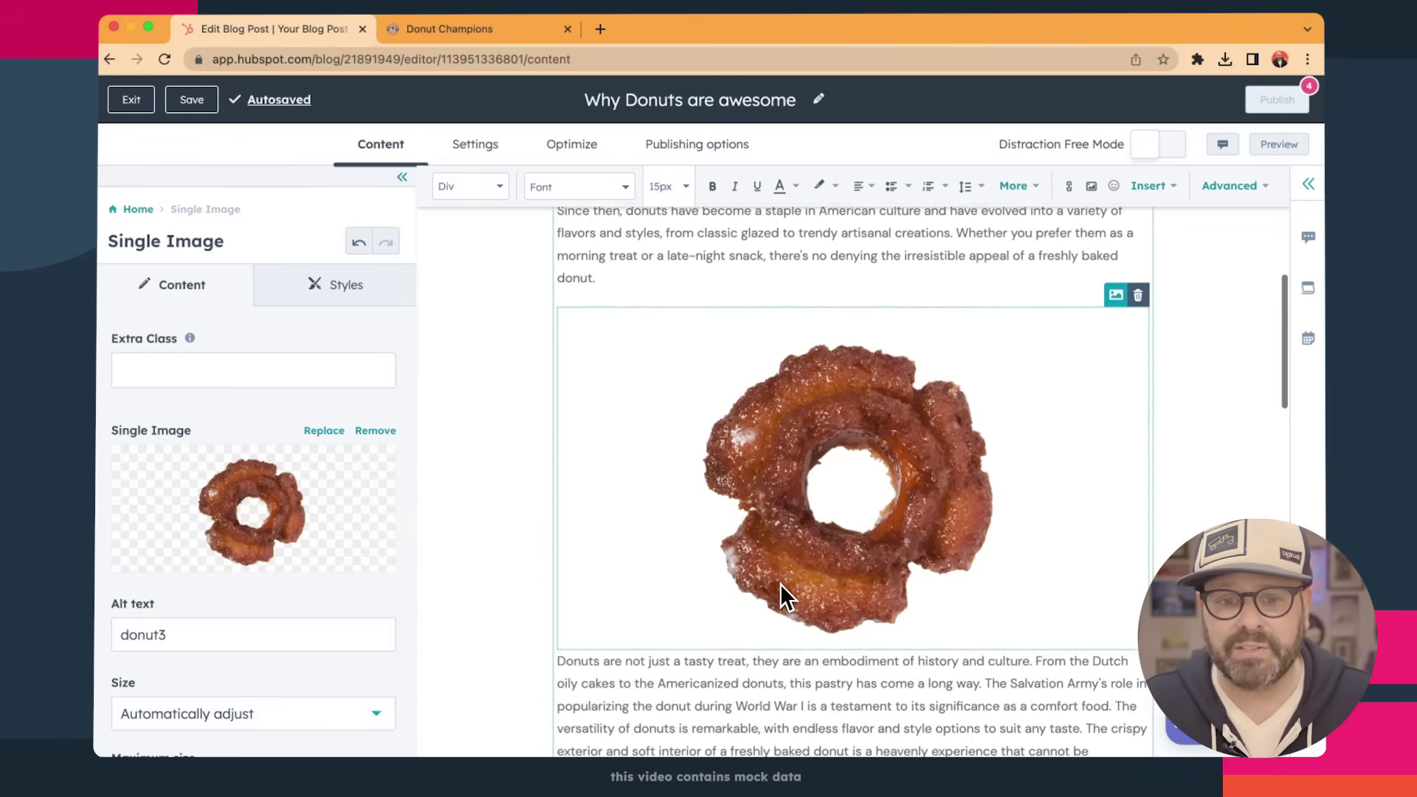
scroll(780, 582, down, 4)
scroll(780, 583, up, 3)
scroll(781, 583, up, 4)
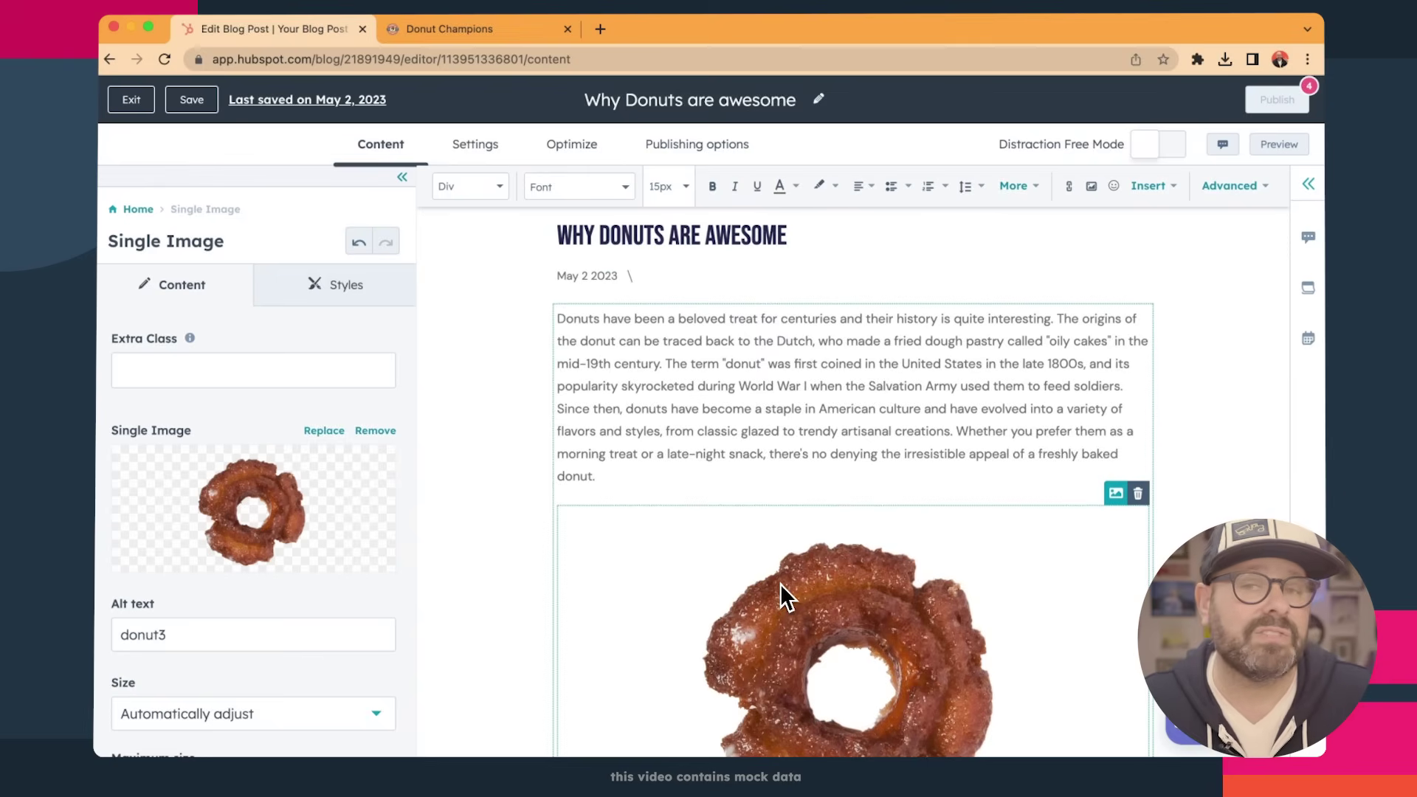
scroll(781, 583, up, 3)
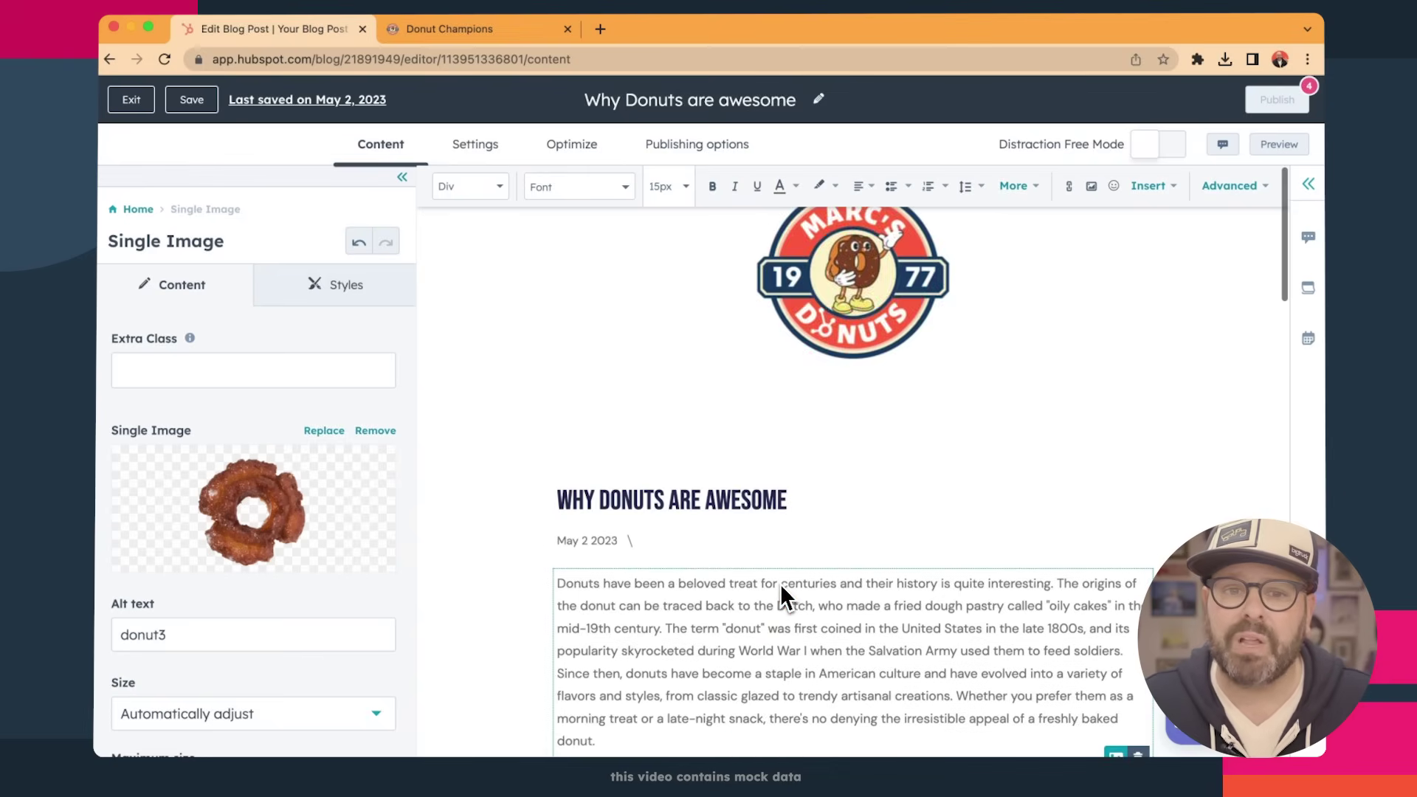
Open the blog post's settings and assign the existing author to the post.
click(485, 152)
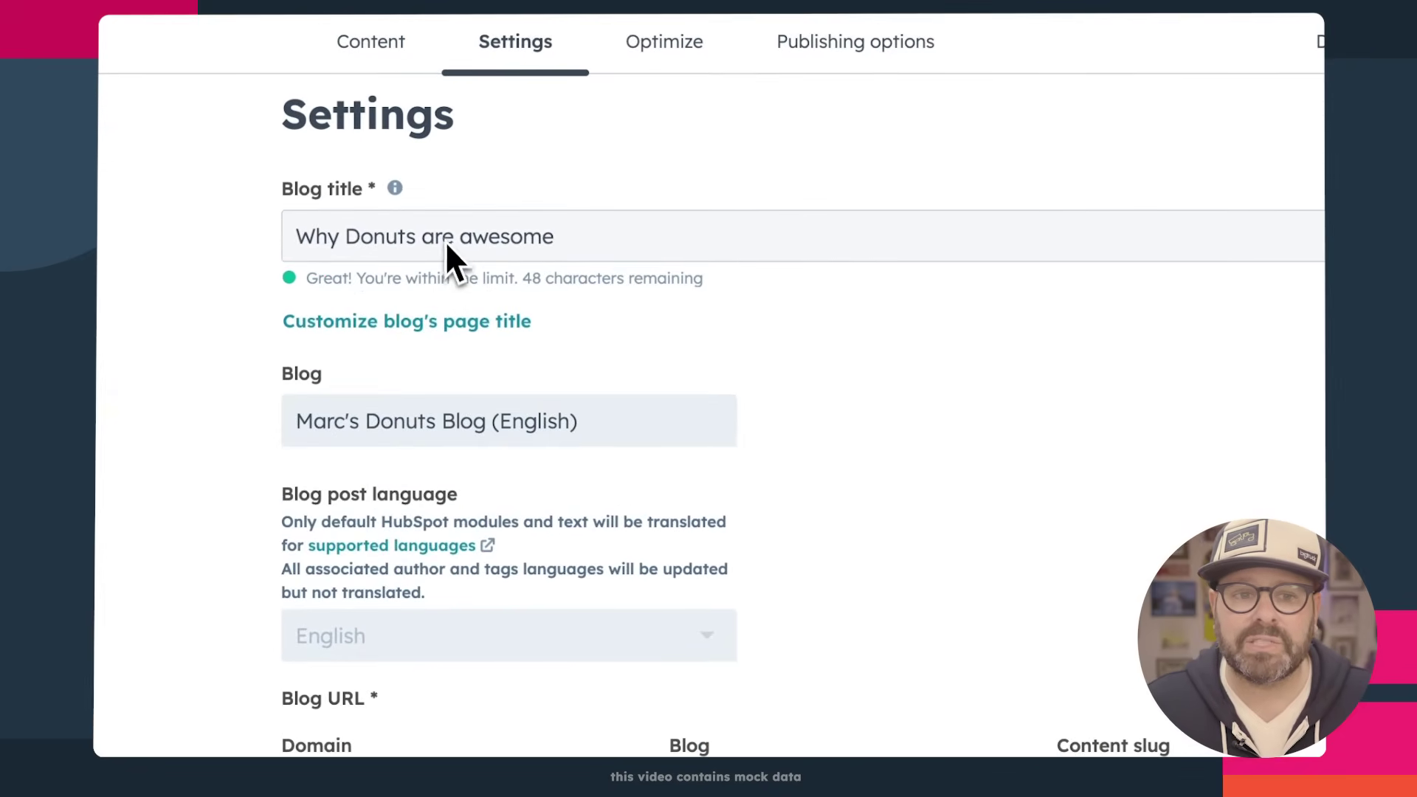
scroll(438, 295, down, 4)
mouse_move(436, 358)
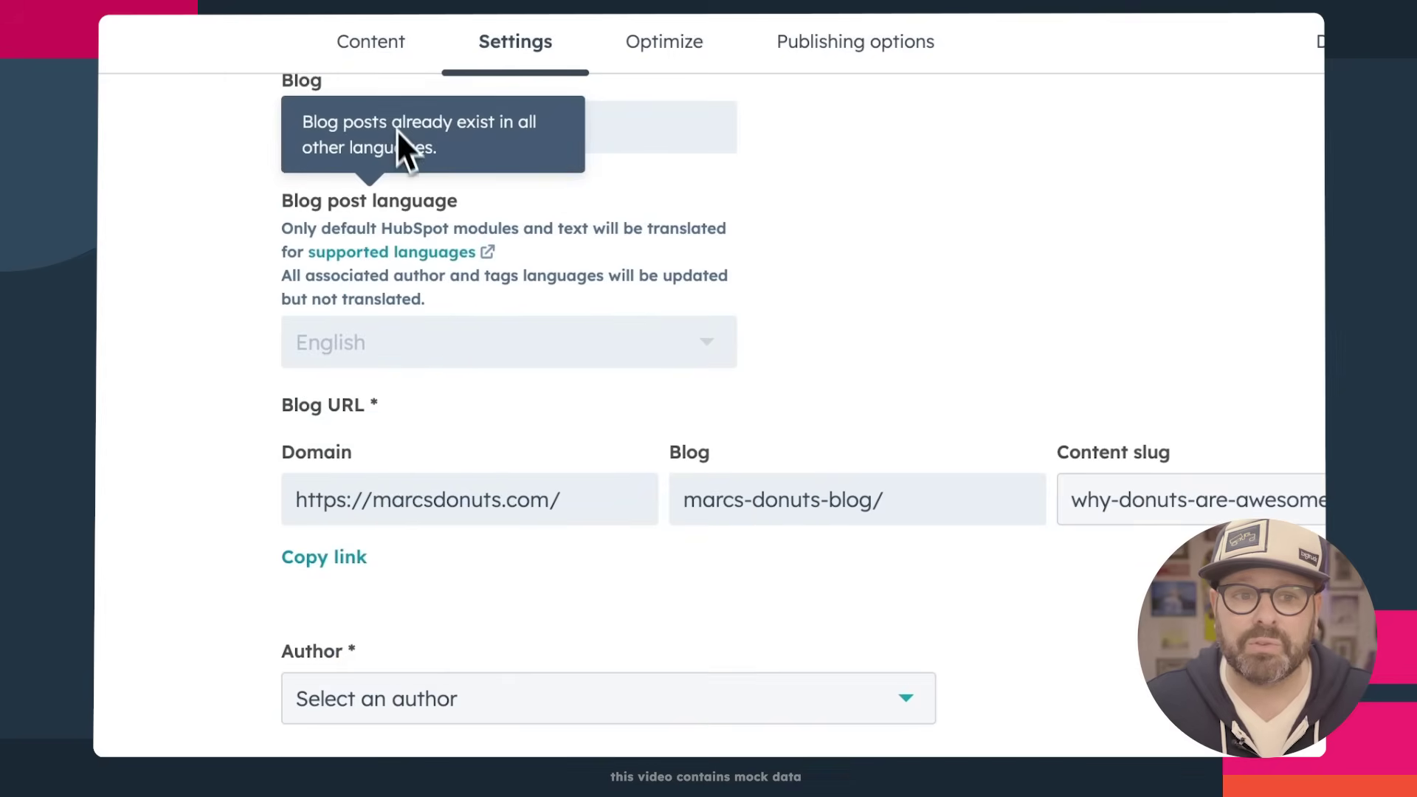
scroll(459, 352, down, 3)
mouse_move(709, 299)
scroll(610, 487, down, 1)
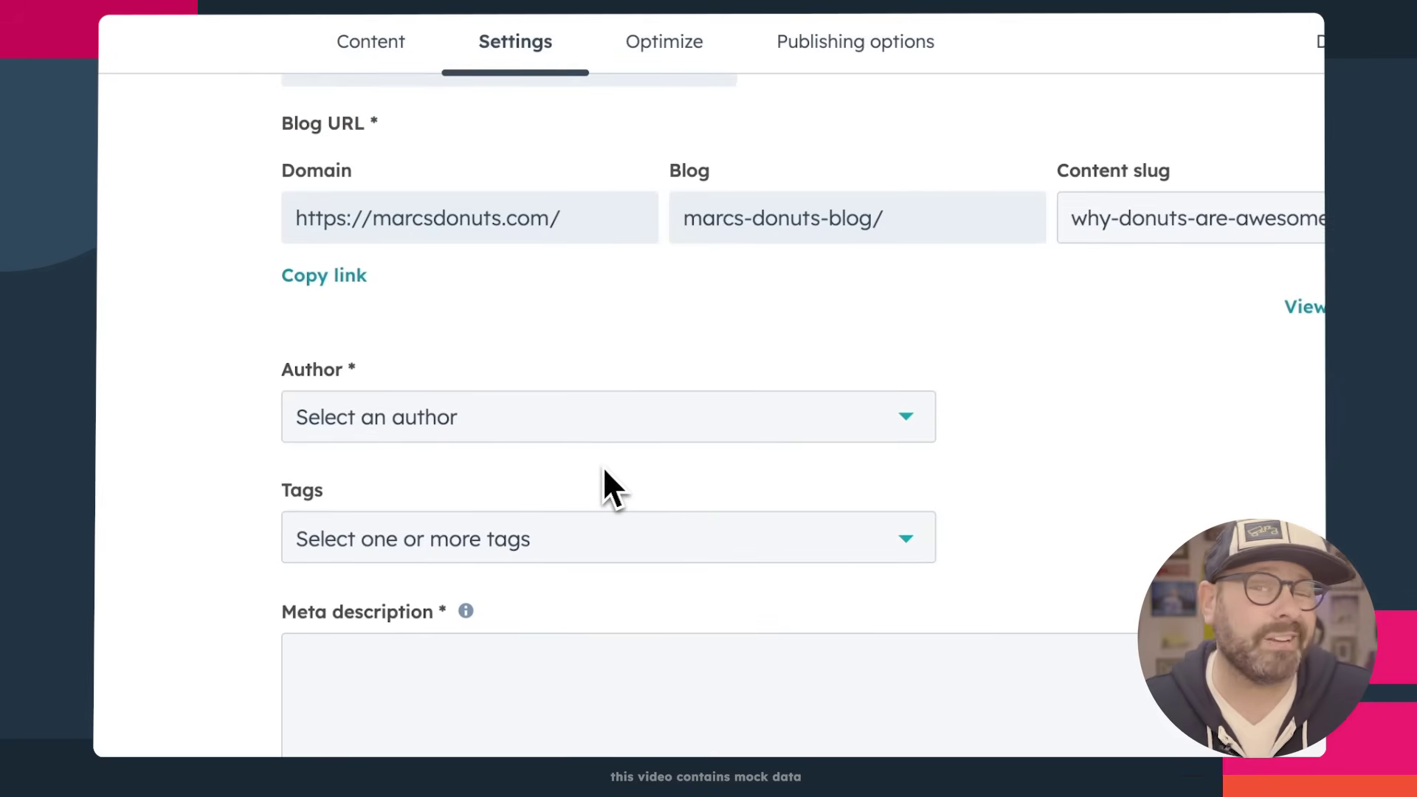
click(502, 443)
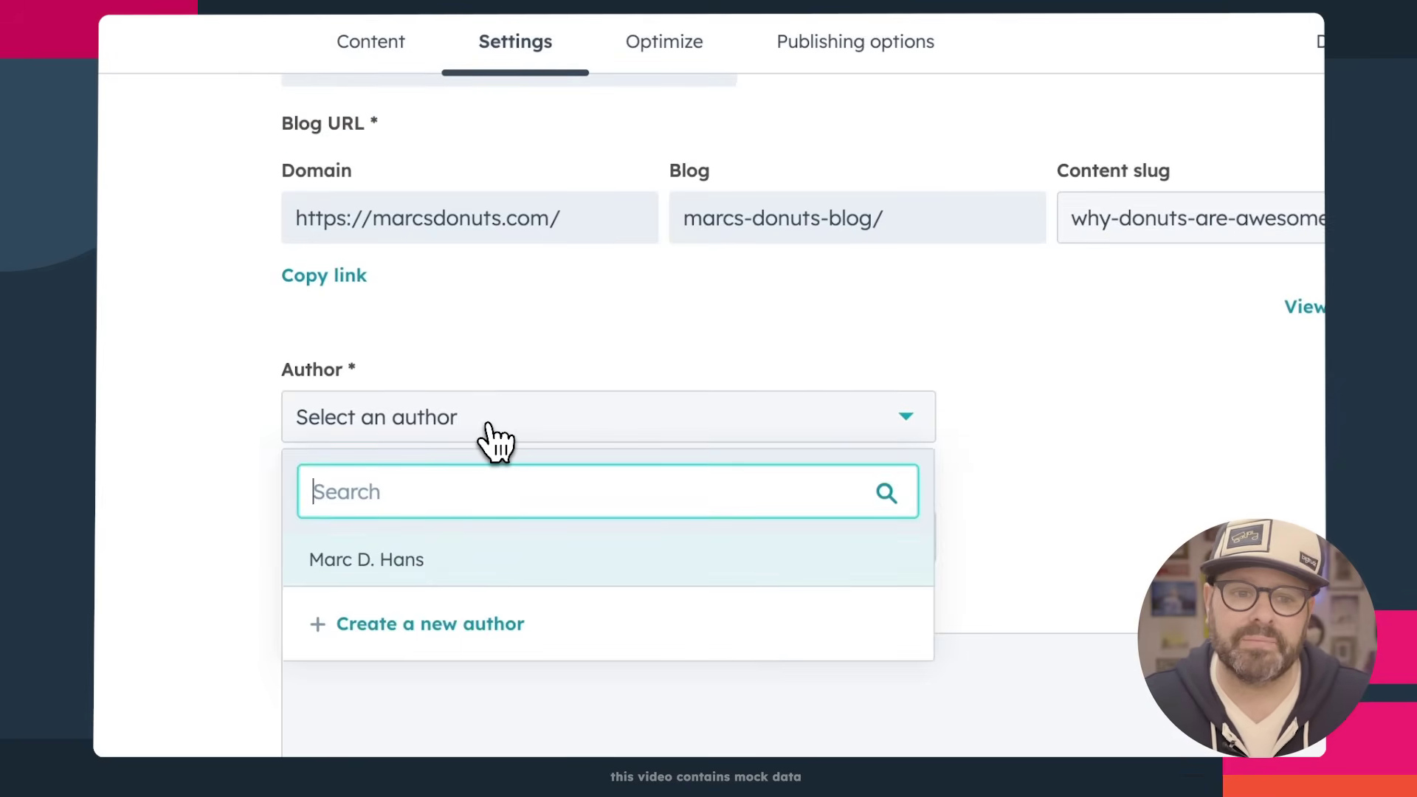
click(466, 555)
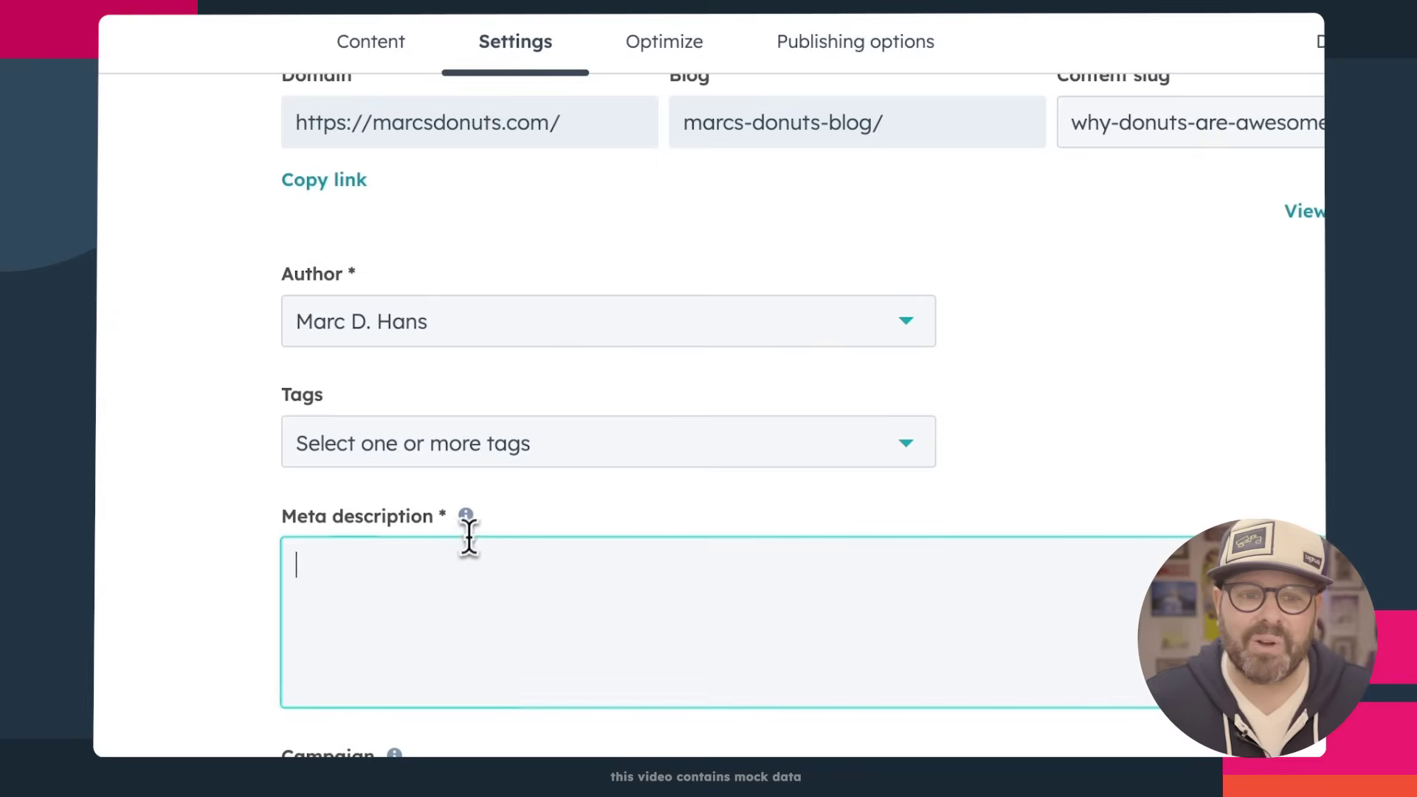
Add the existing "donuts" tag to the blog post.
click(445, 450)
click(397, 513)
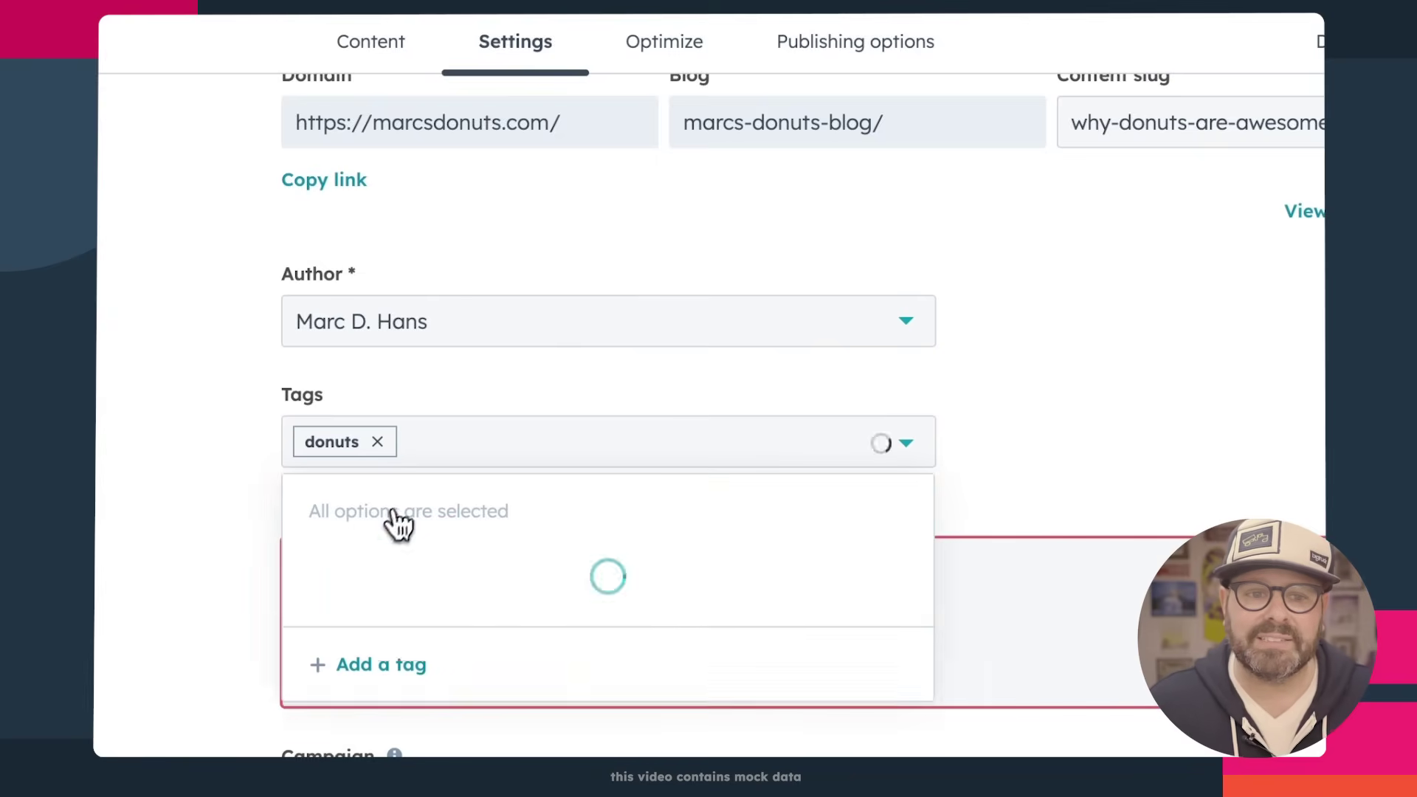
click(411, 664)
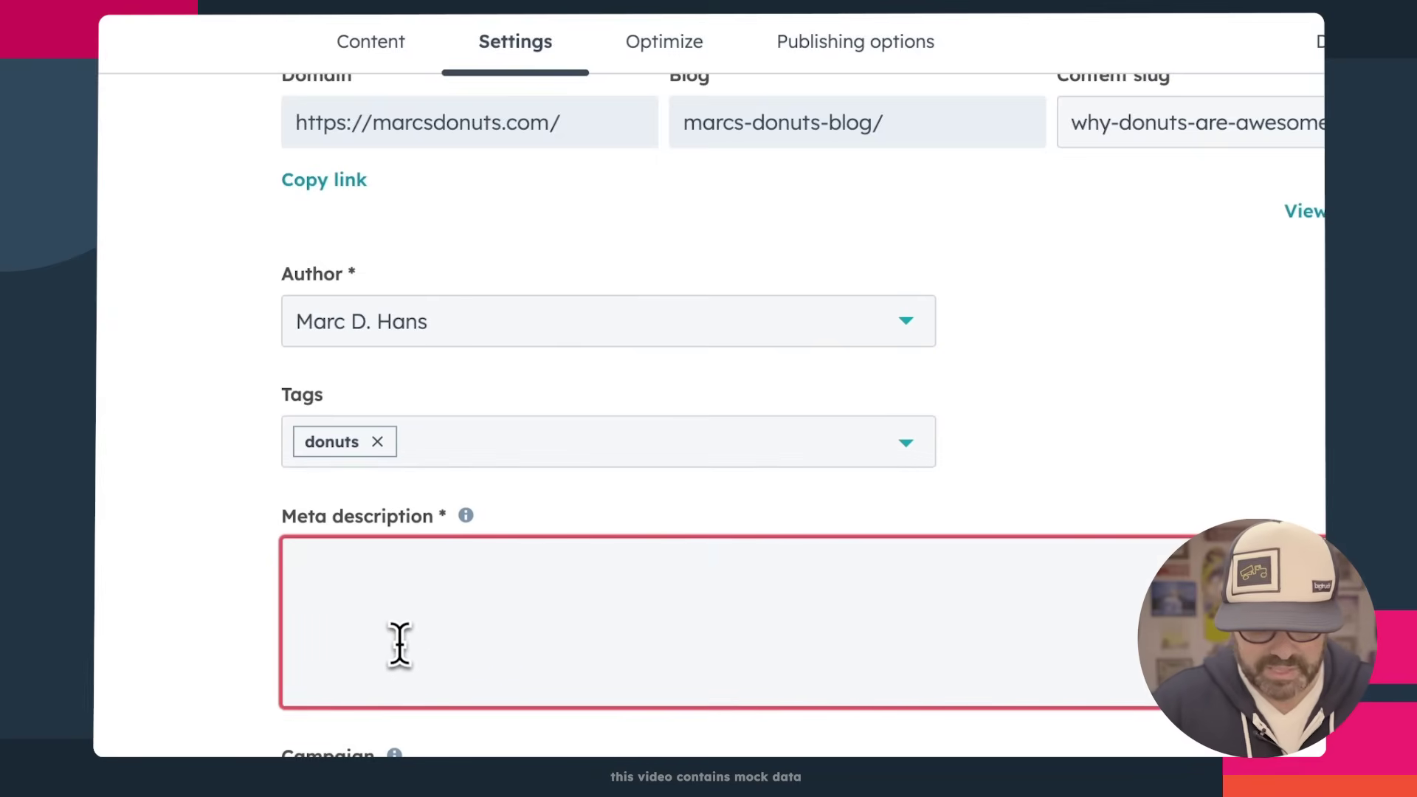
Enter "Marc's donuts are awesome" as the post's meta description and check the available campaigns without assigning one.
text(Marc's donutsa are awesome)
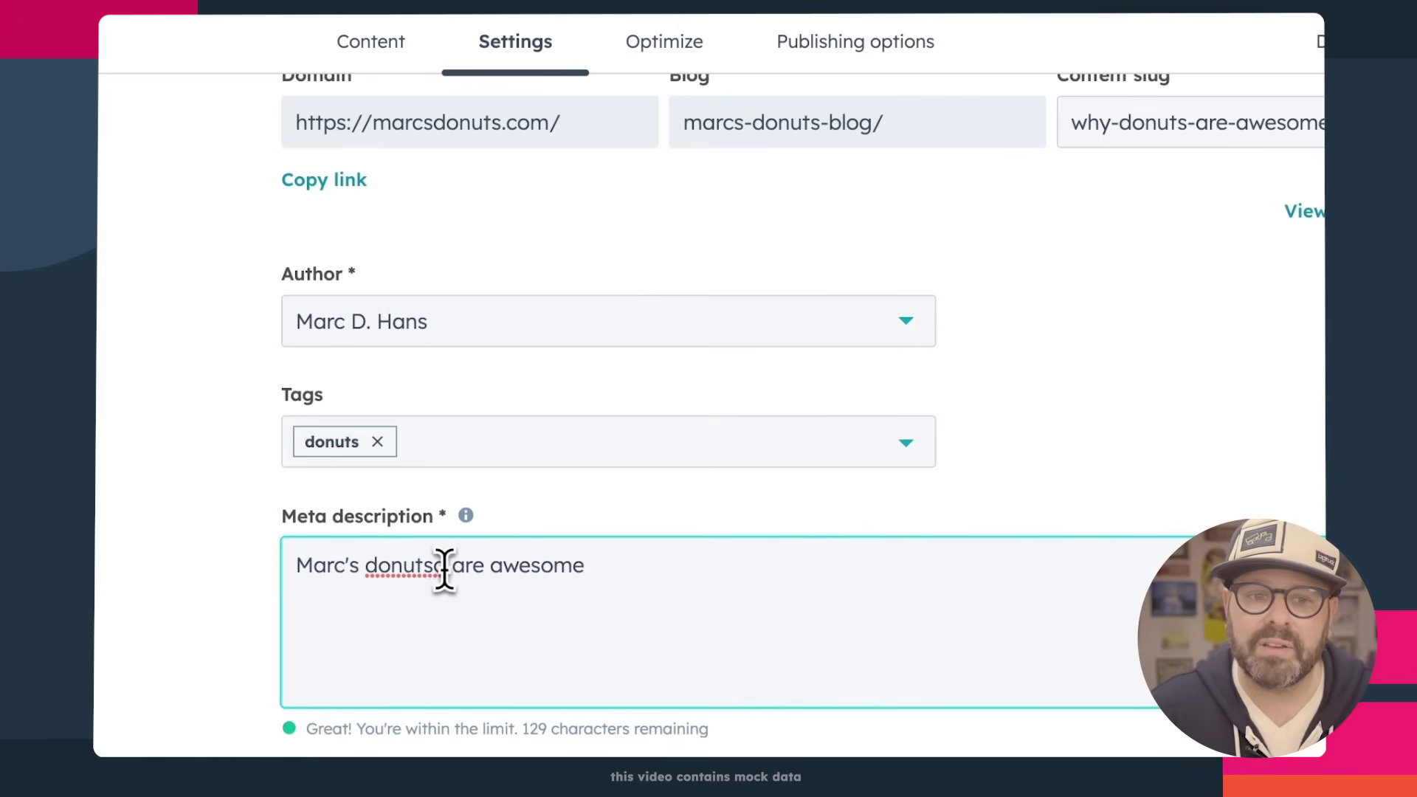
key(BackSpace)
scroll(499, 701, down, 3)
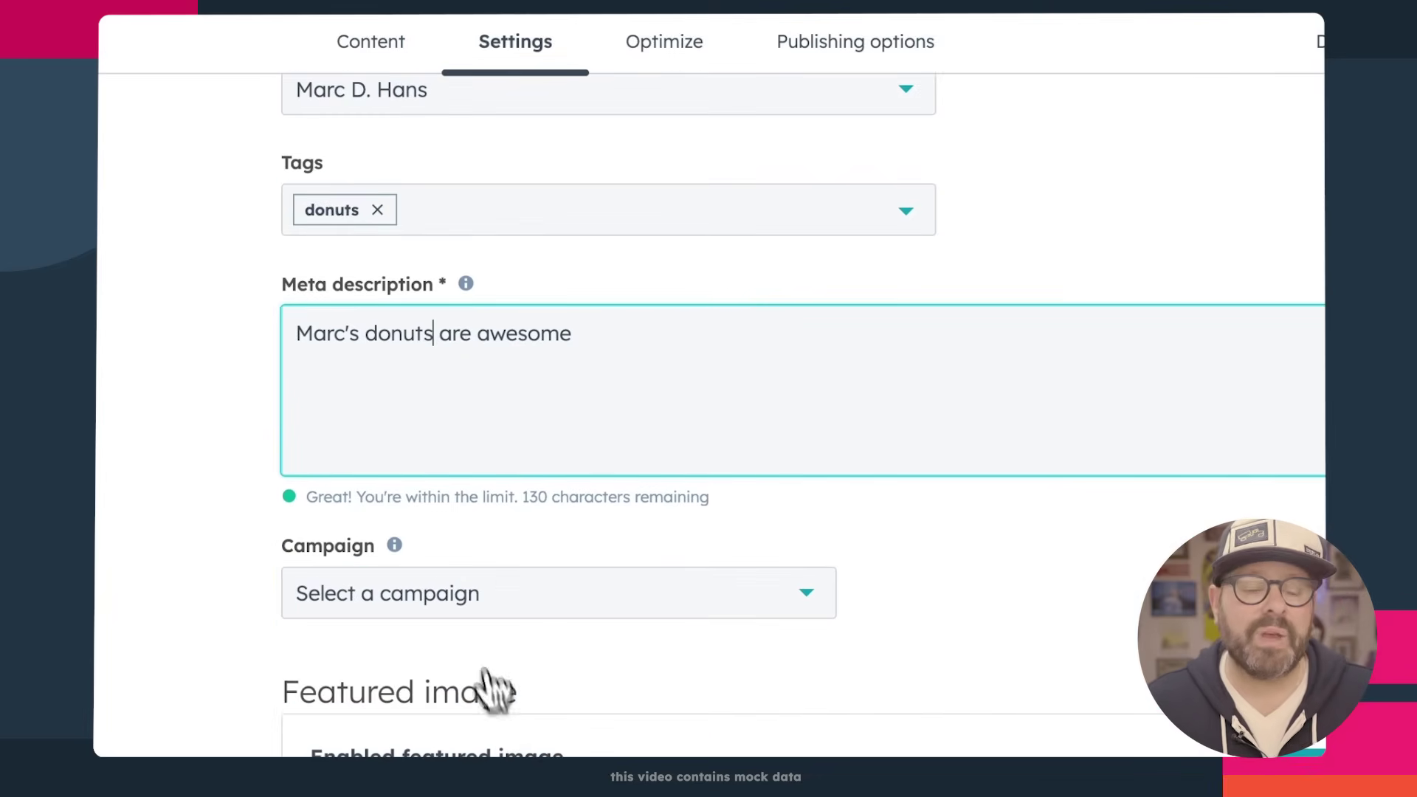
click(455, 611)
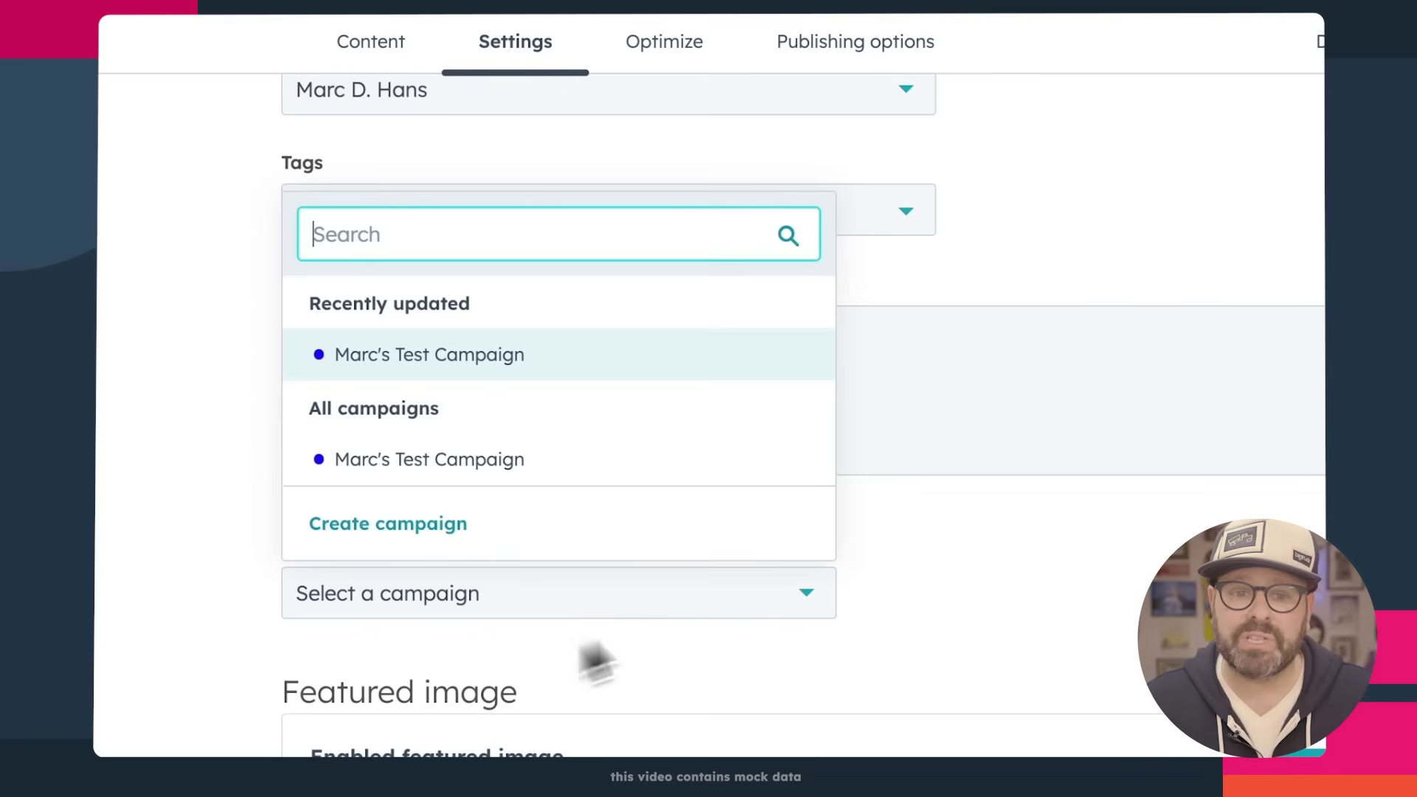
click(857, 587)
Set the round Marc's Donuts logo, "Marcs Donuts Logo (2)-1", from the recent images as the post's featured image.
scroll(942, 600, down, 3)
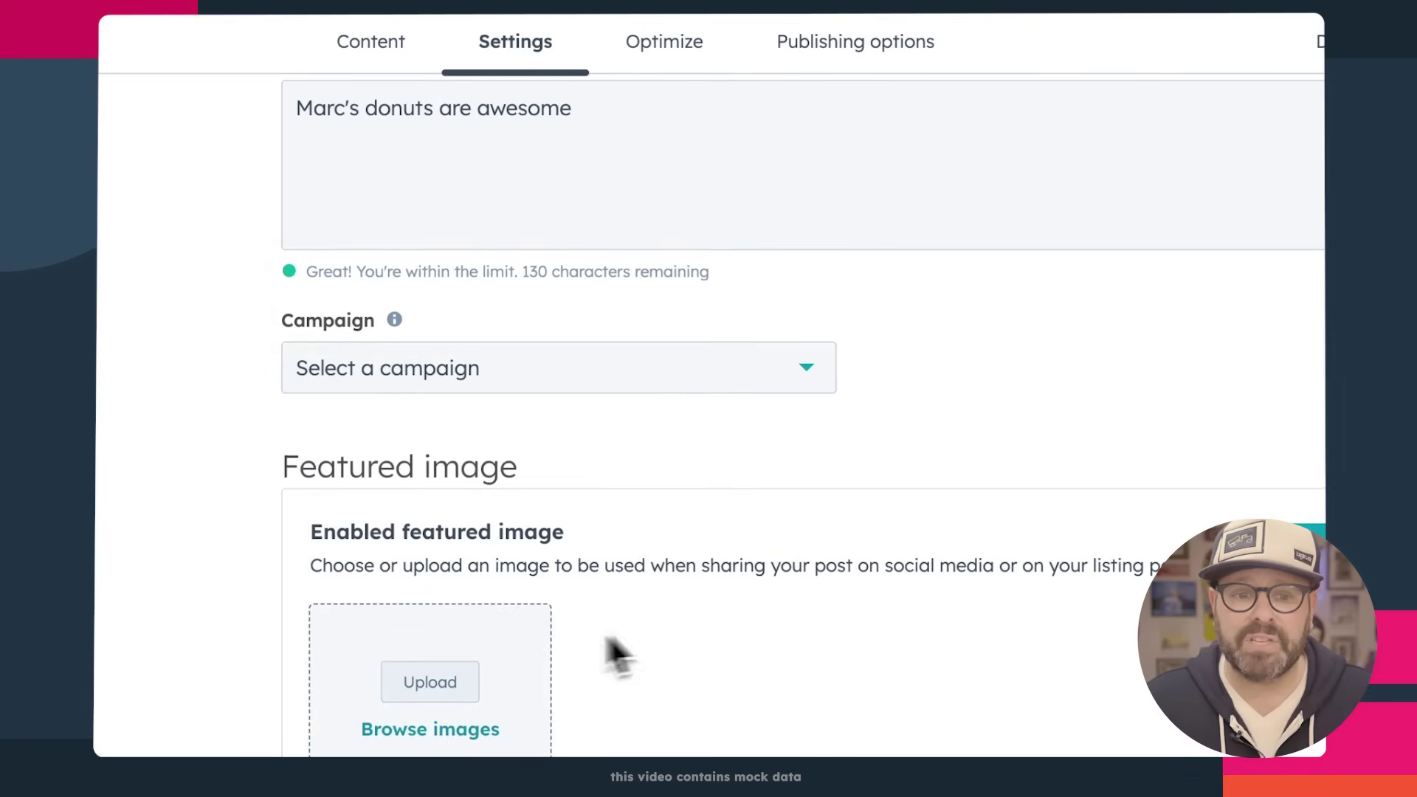
click(409, 729)
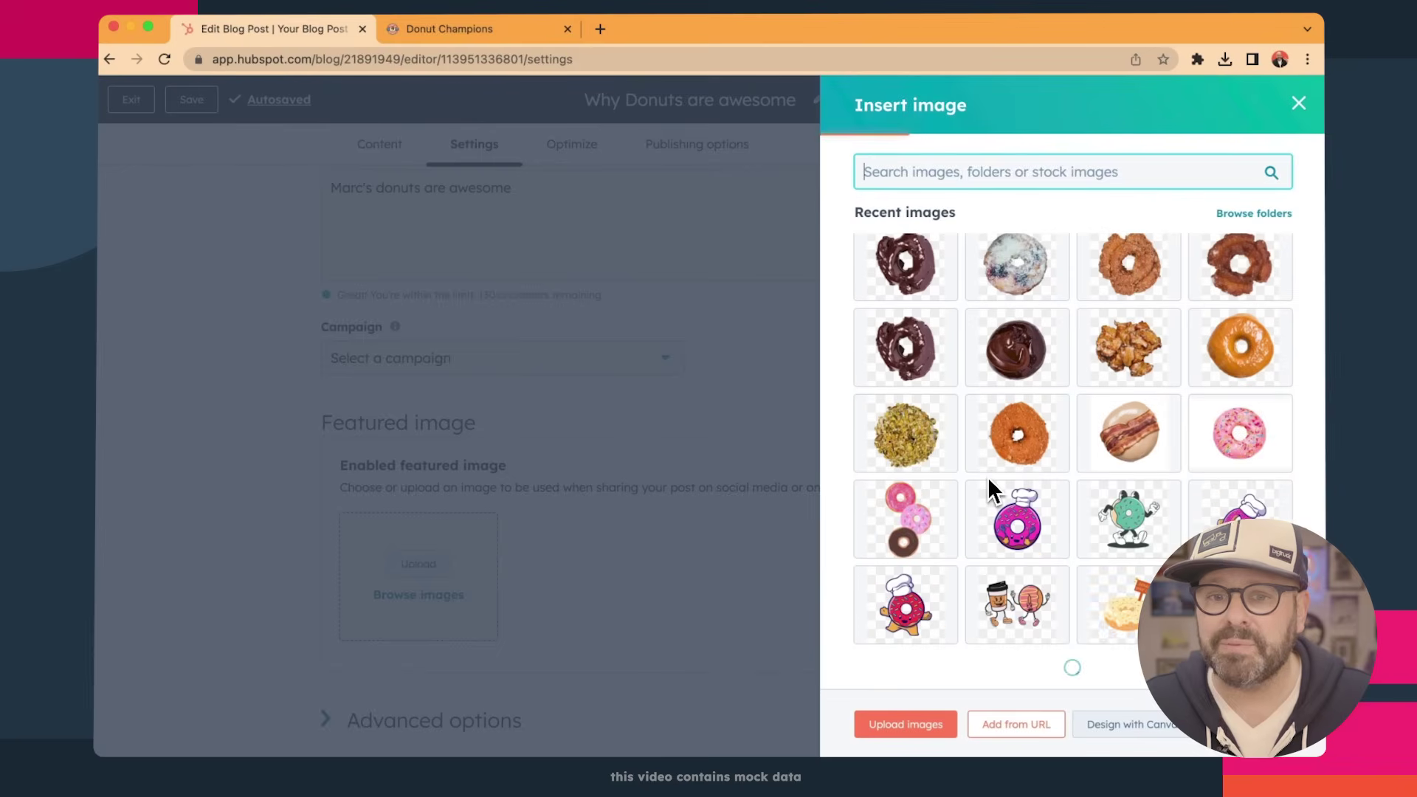
mouse_move(1104, 632)
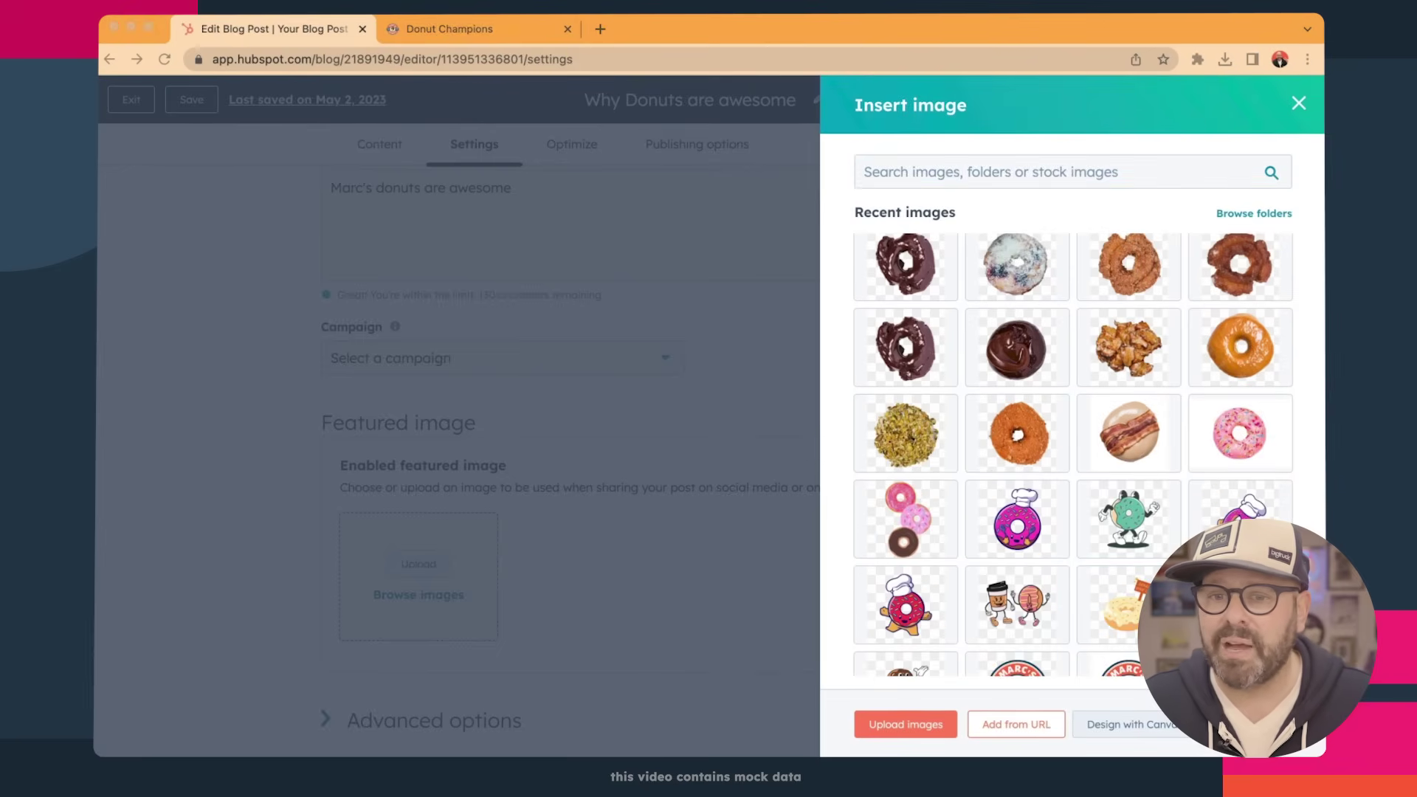
click(914, 723)
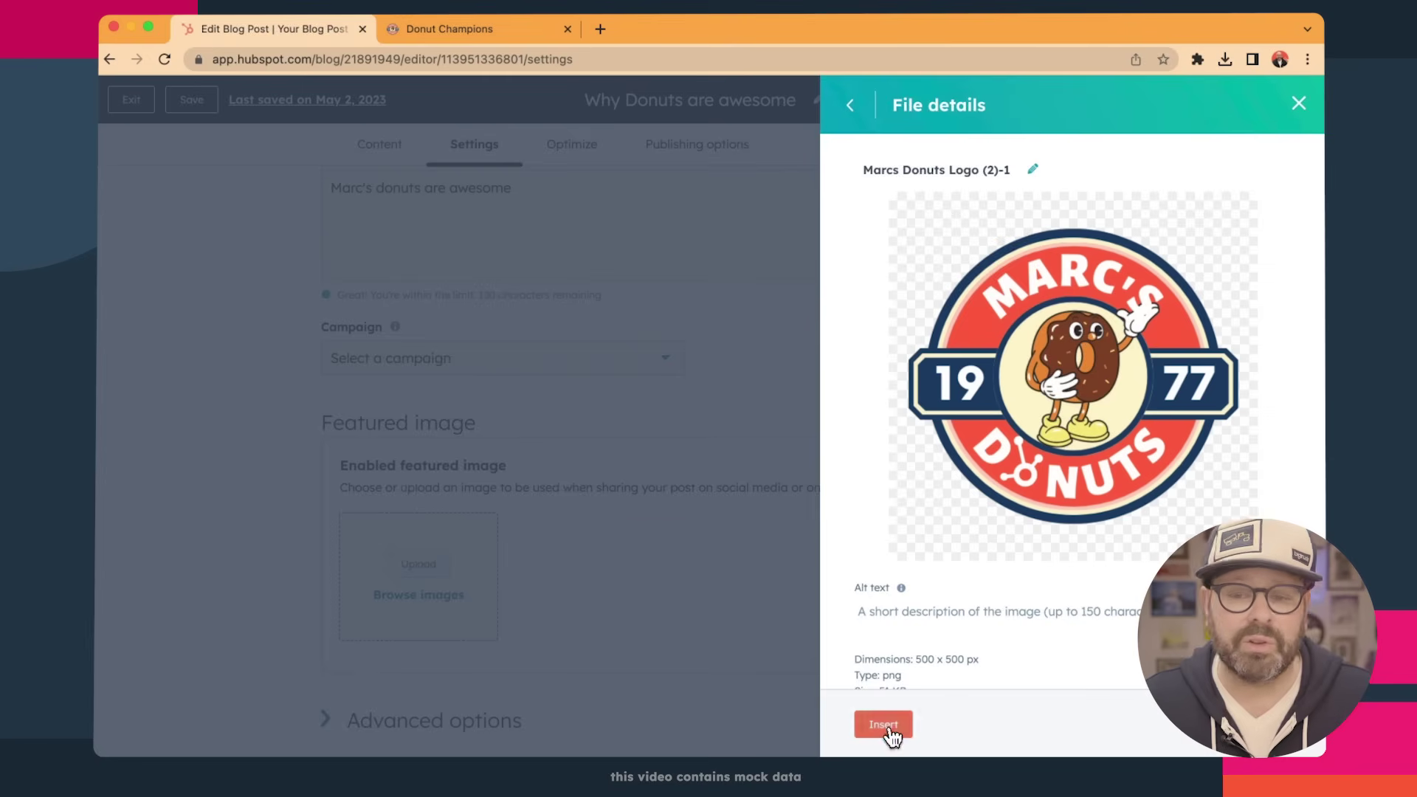
click(888, 726)
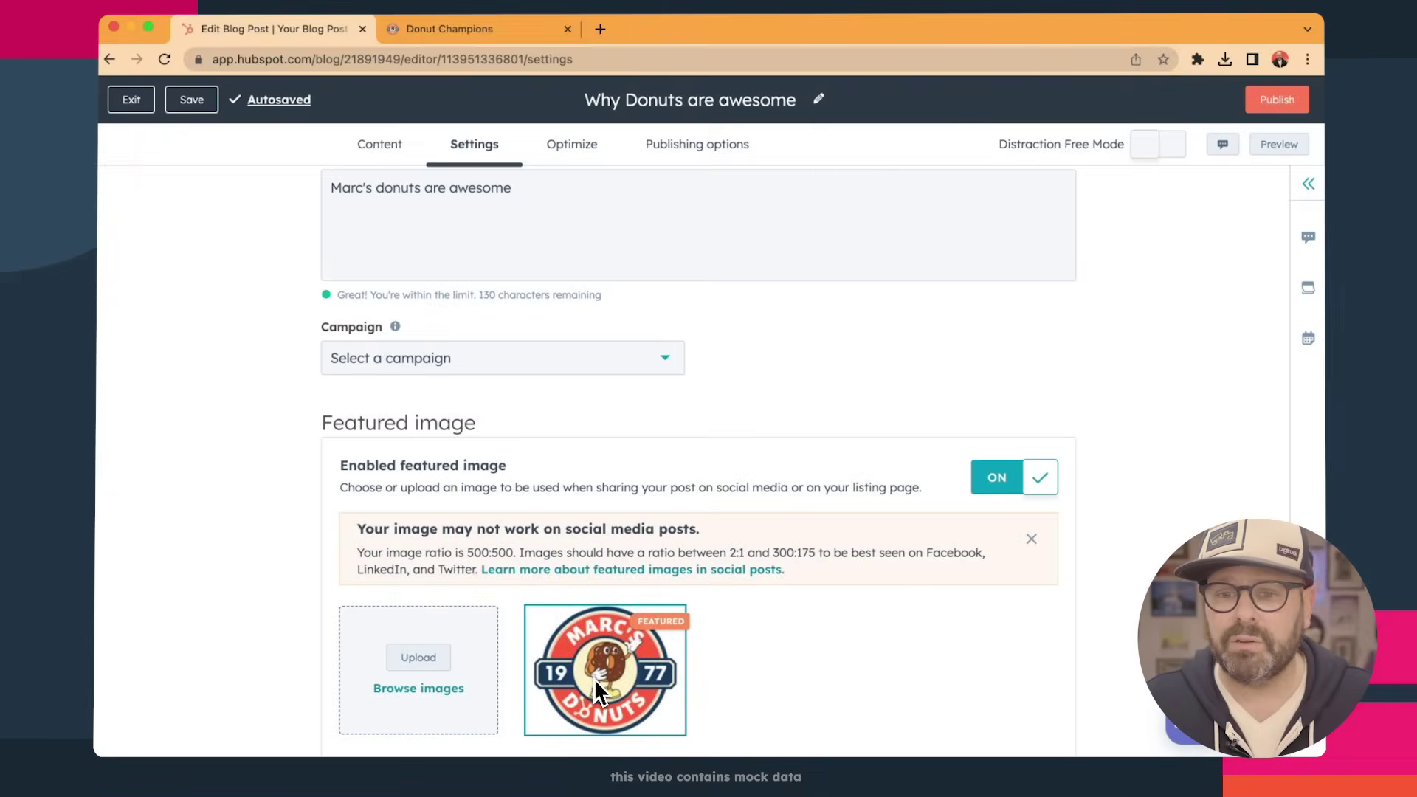
Review the post's SEO recommendations and publishing options, and publish the blog post immediately.
scroll(967, 538, up, 15)
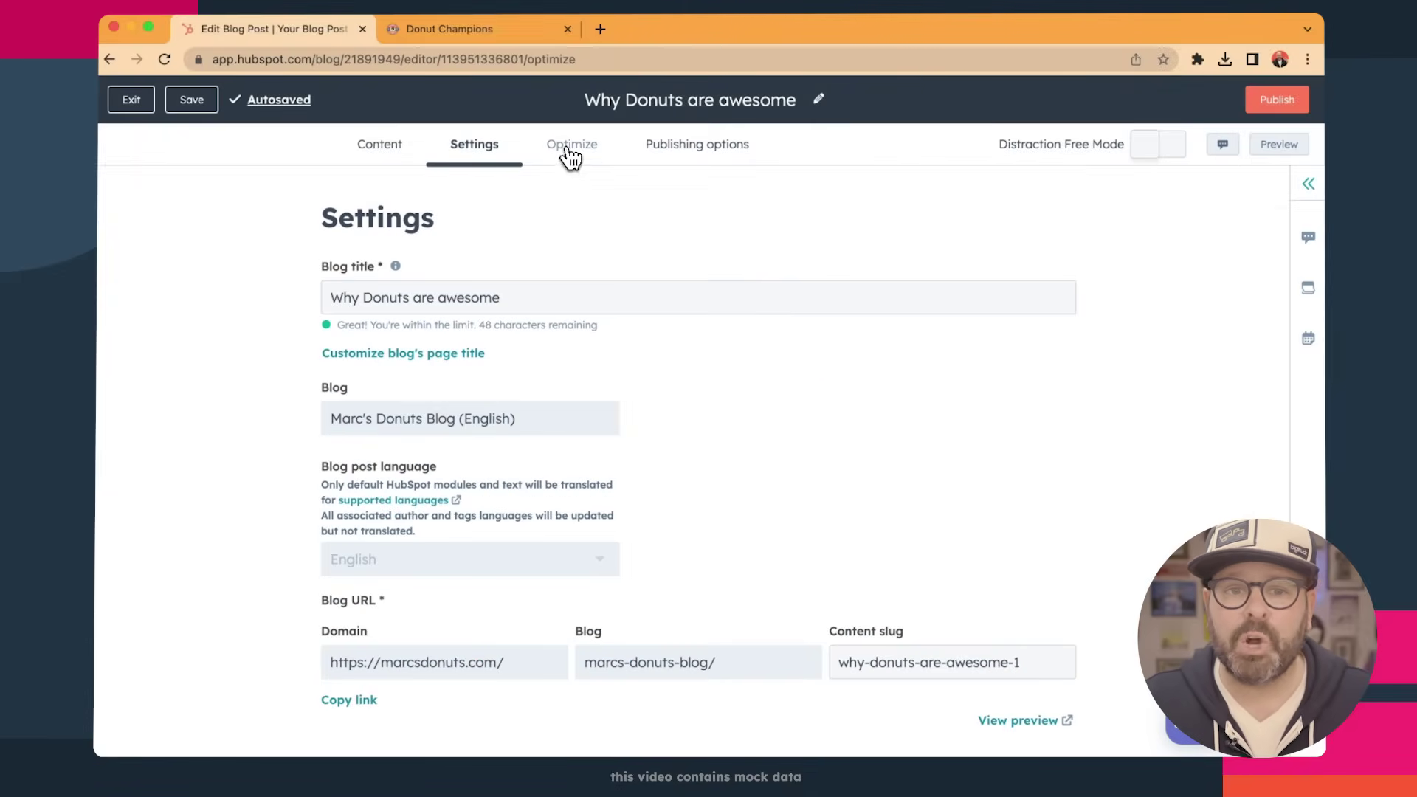
click(566, 147)
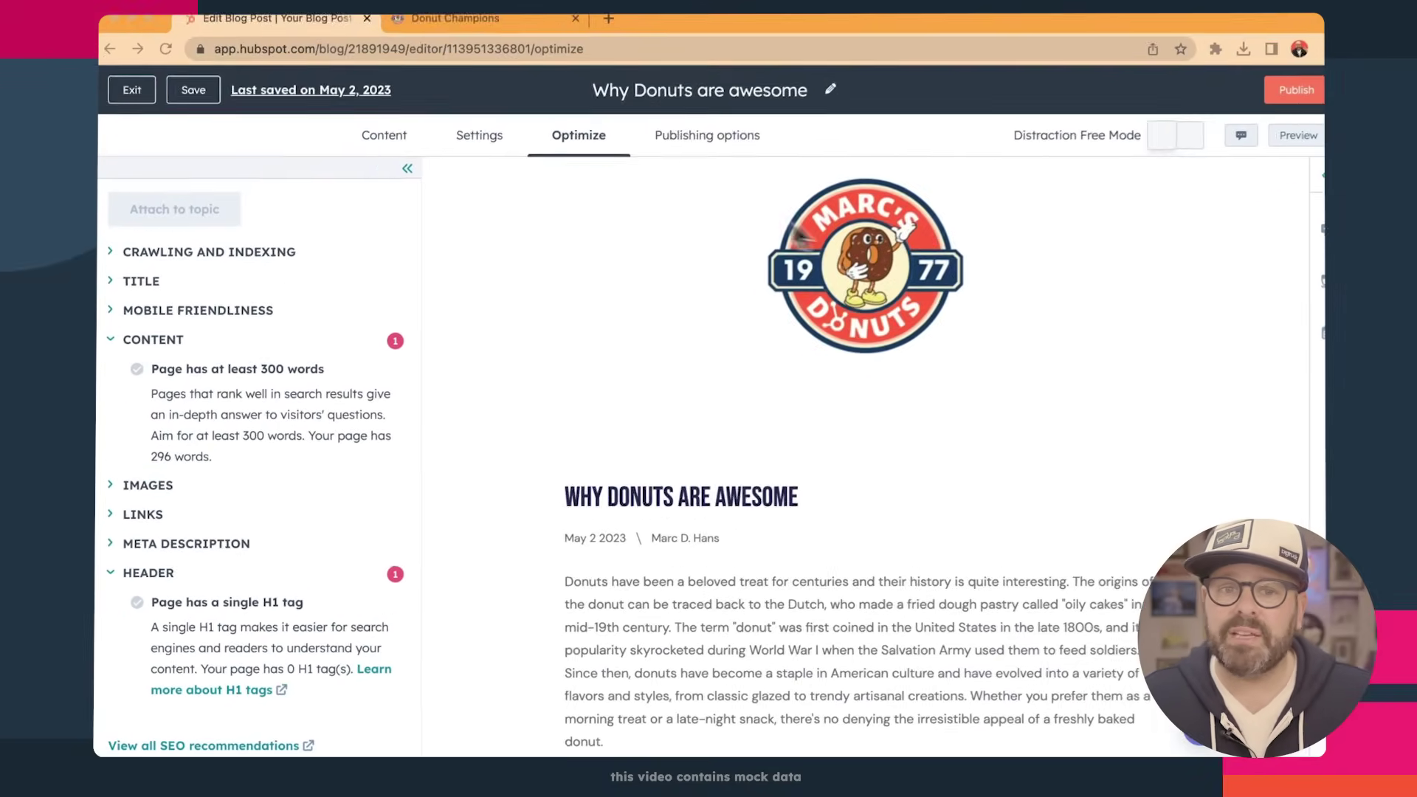
click(698, 159)
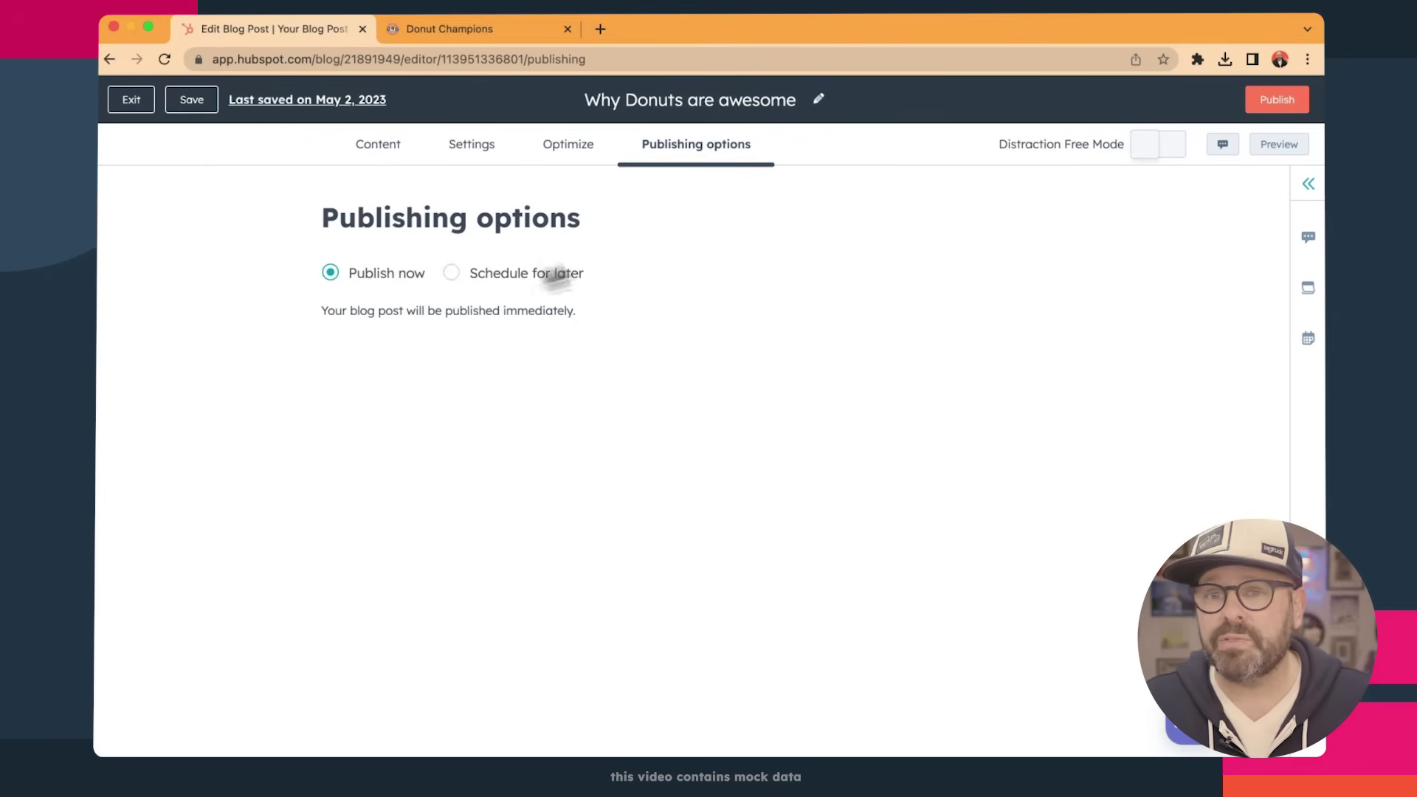
click(1278, 101)
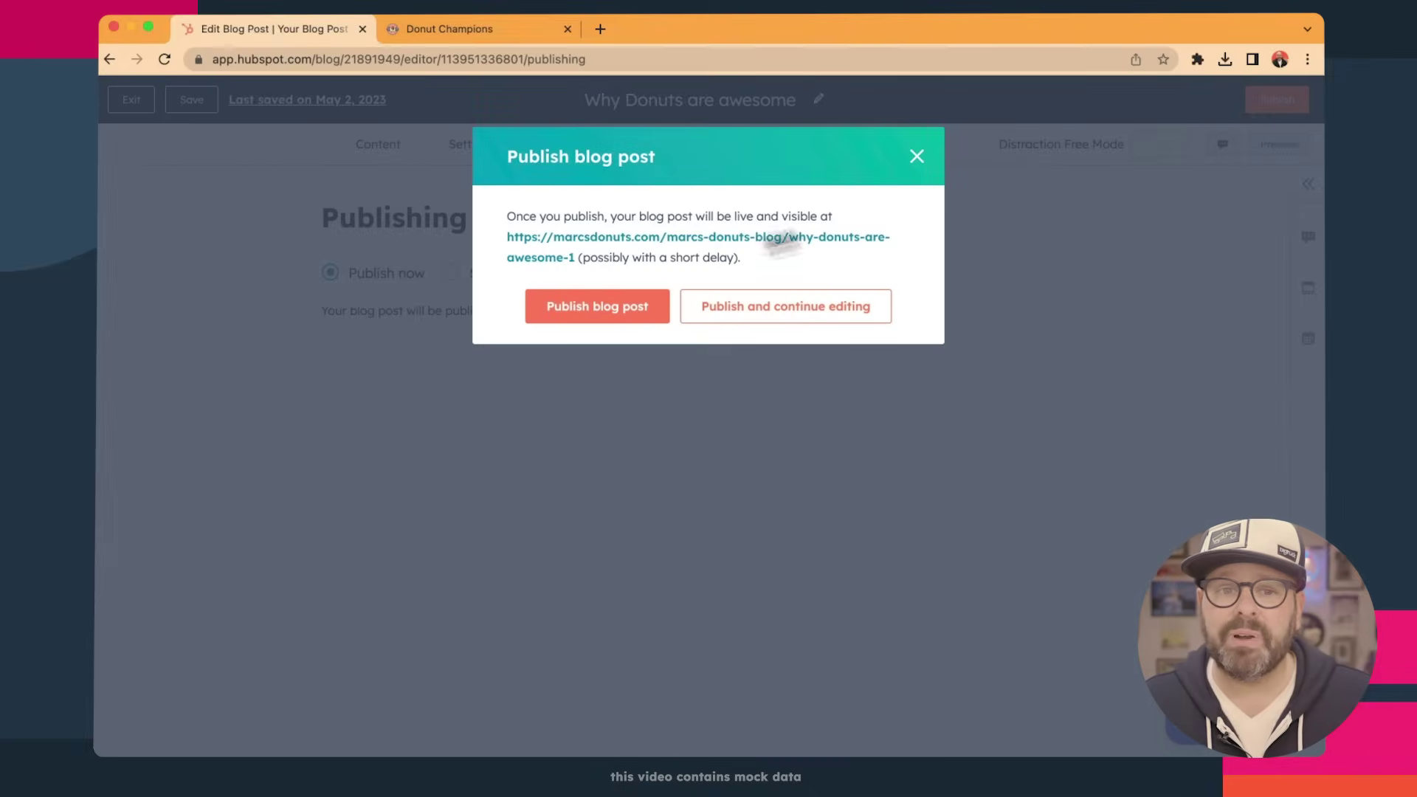
click(604, 308)
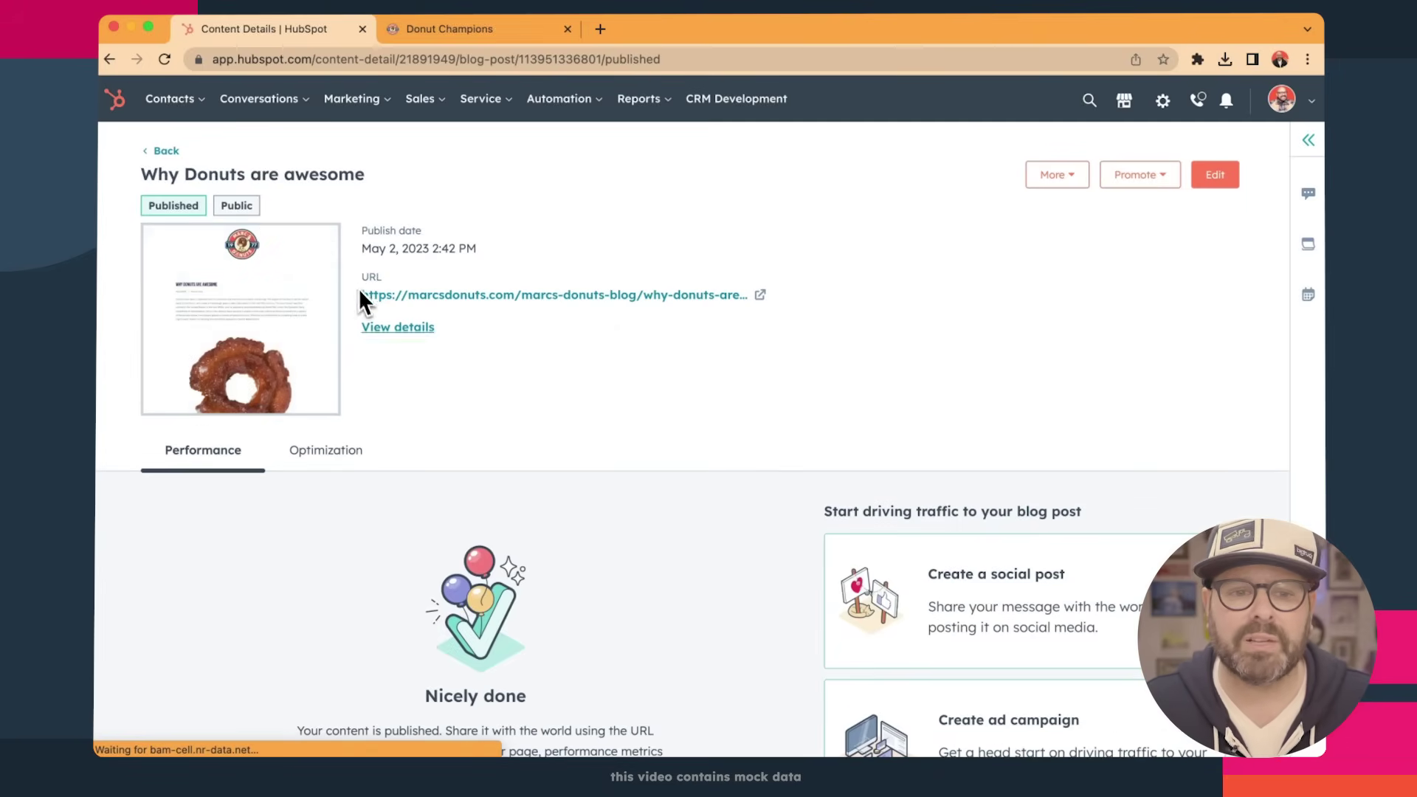
Look over the published post's details page, open its live page and examine the logo, text and donut image.
scroll(416, 419, down, 1)
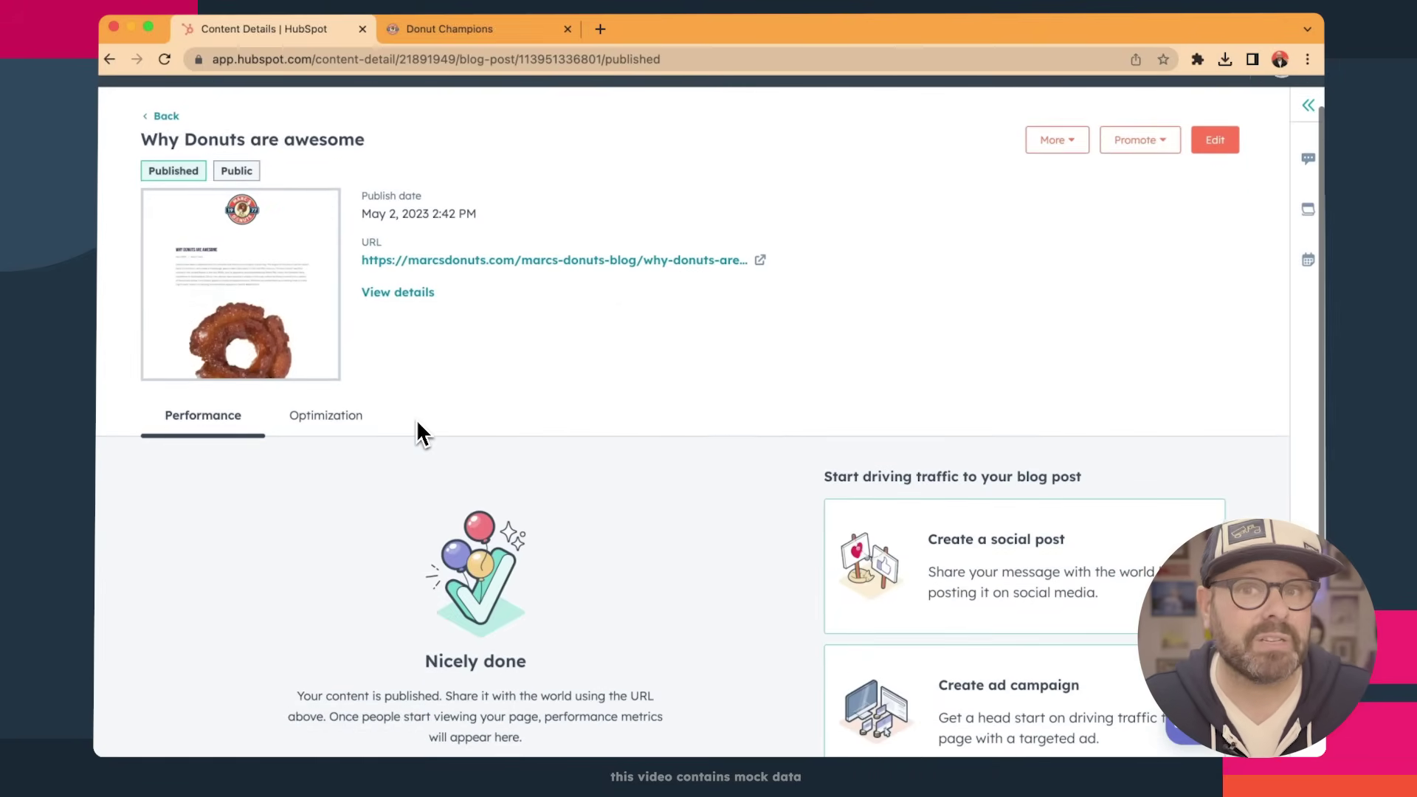
scroll(420, 434, down, 1)
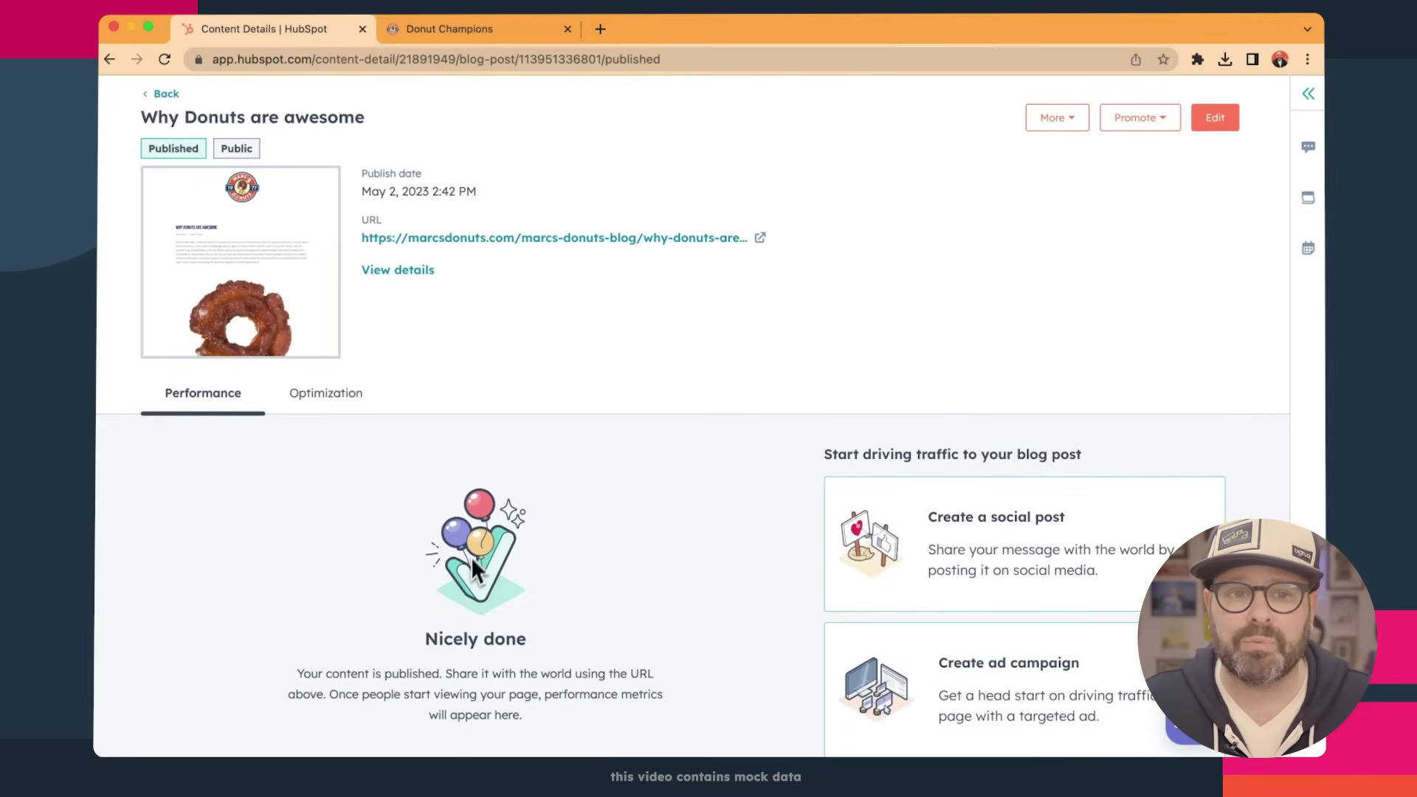
scroll(468, 562, up, 2)
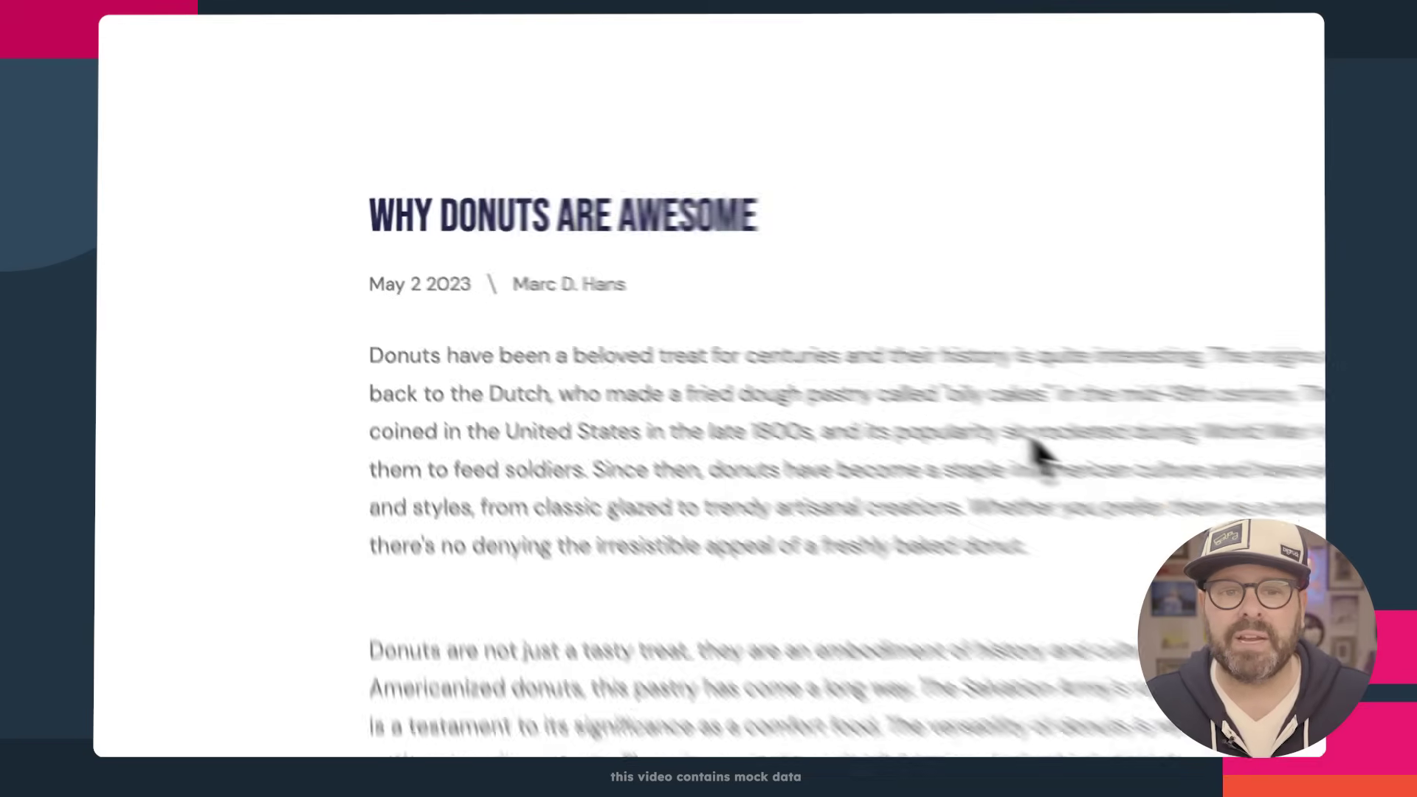
scroll(731, 351, down, 3)
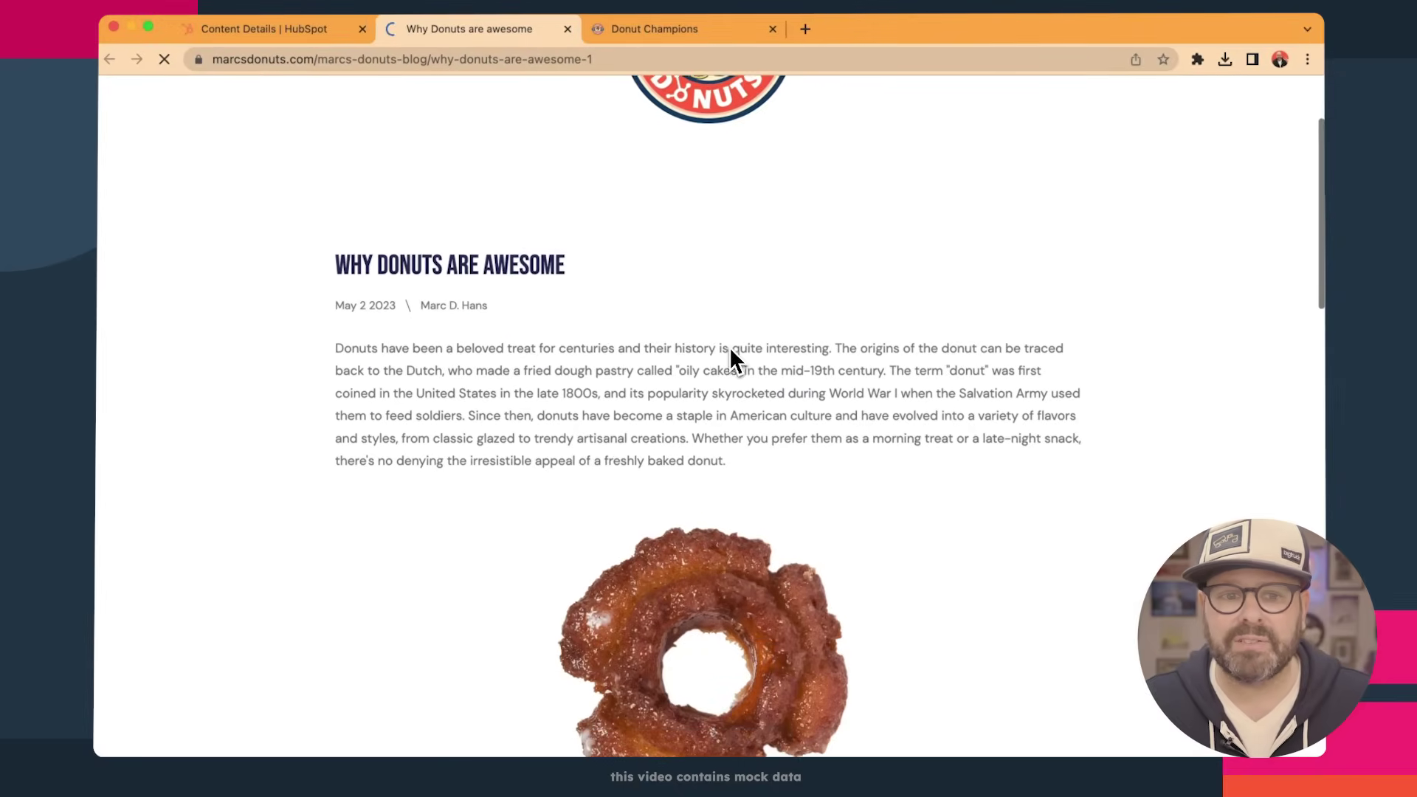
scroll(729, 347, down, 2)
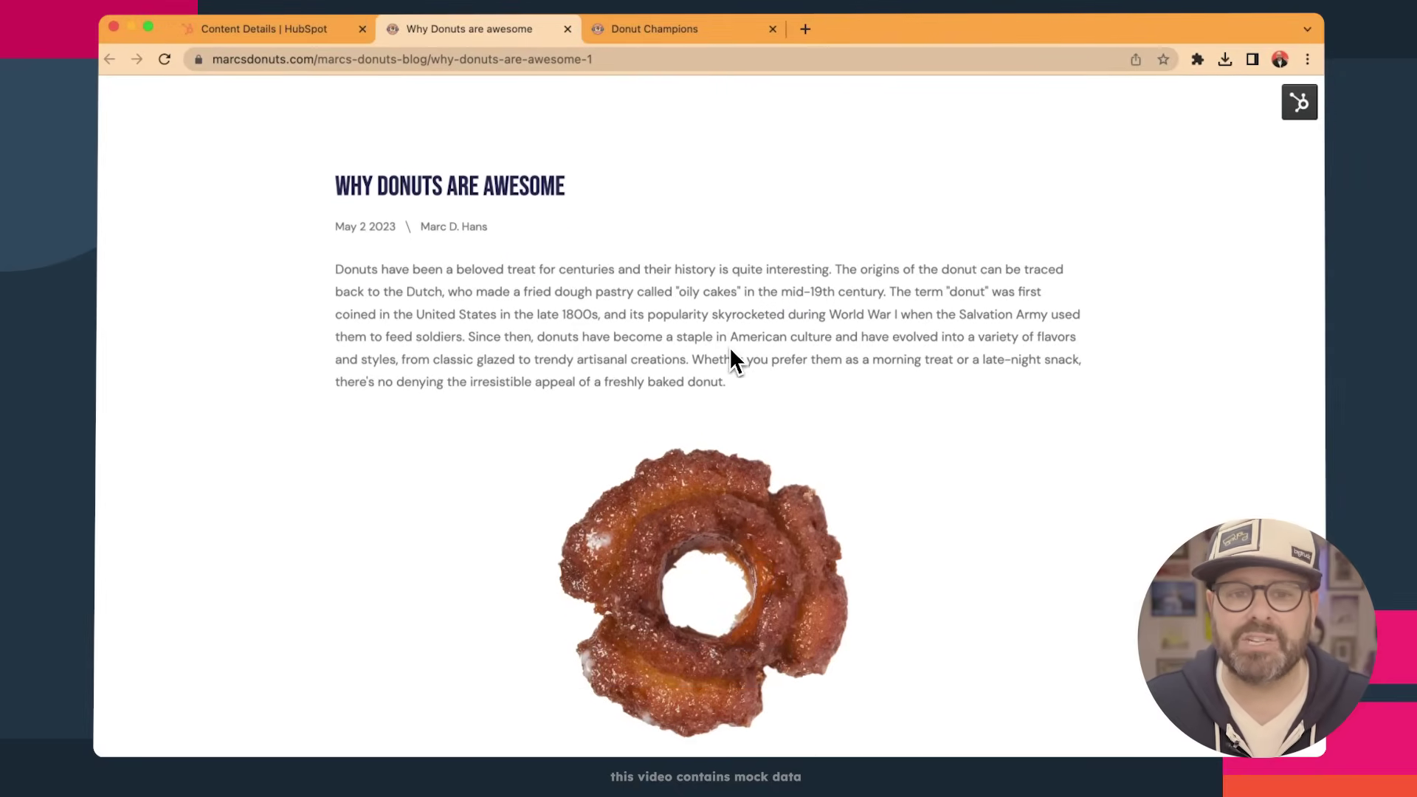
scroll(729, 347, down, 4)
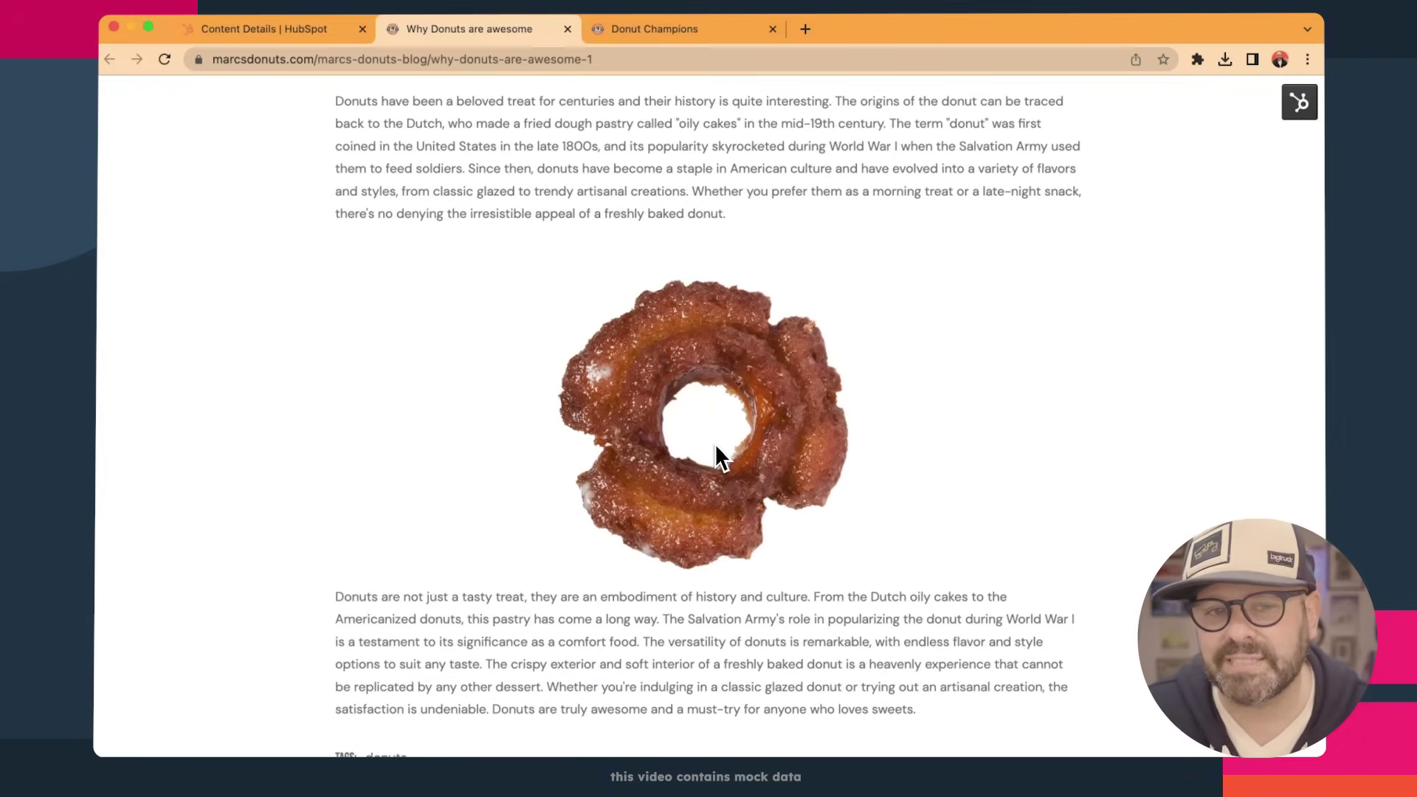
scroll(716, 446, down, 4)
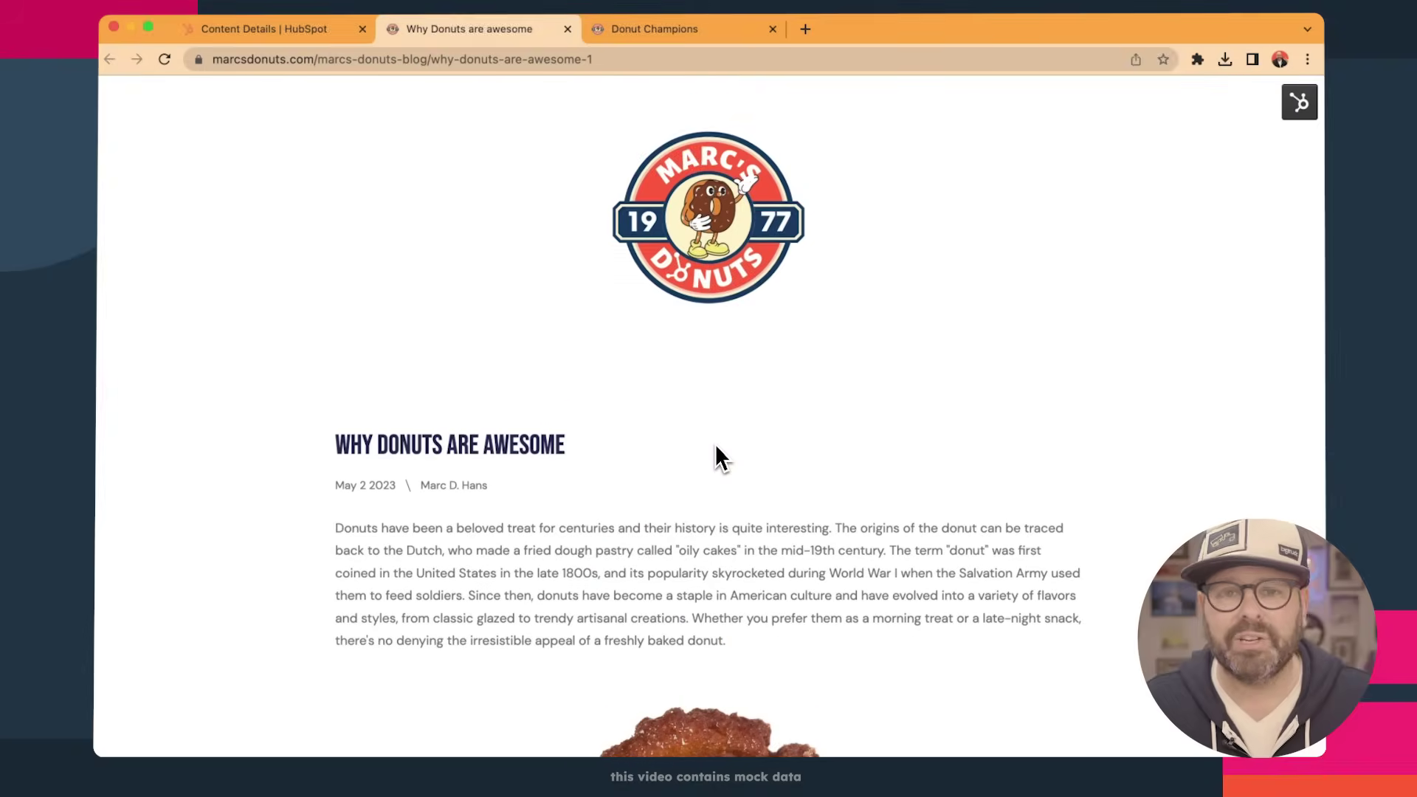
scroll(715, 444, down, 1)
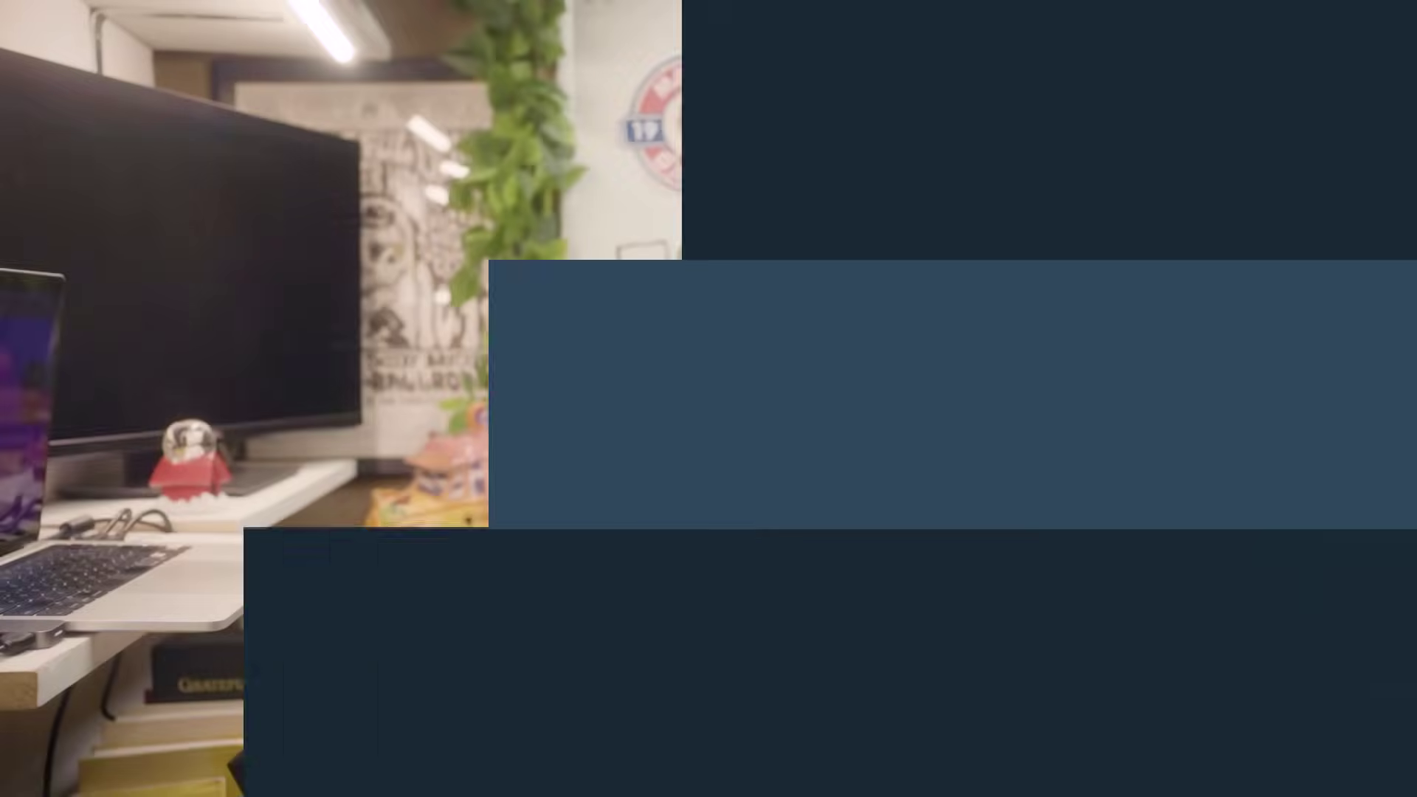